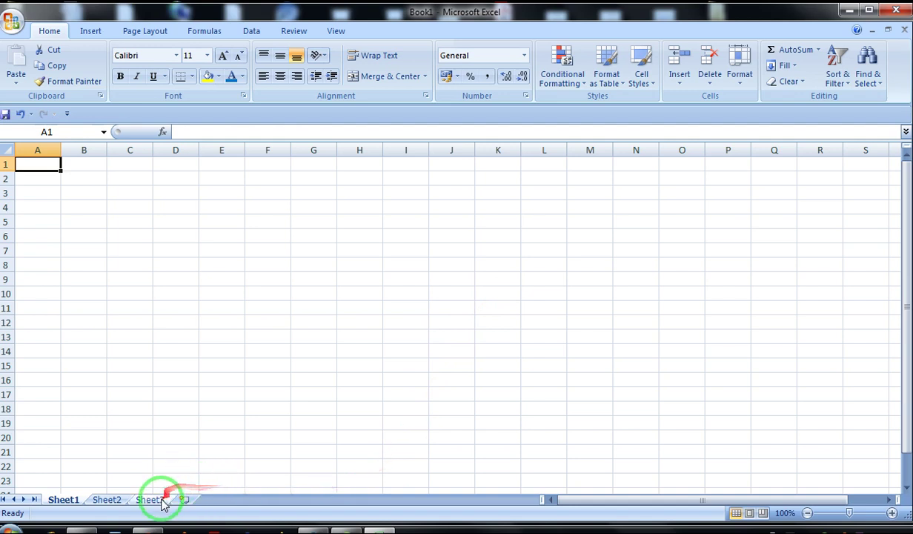
# - Enter the numbers 1, 2, 3, 4 and 5 across cells A1 to E1 of Sheet1
pyautogui.click(152, 499)
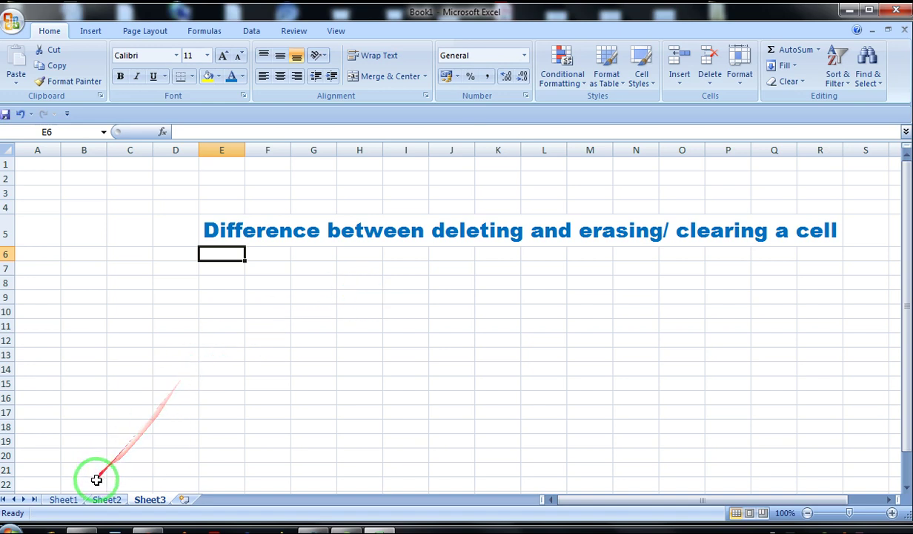
pyautogui.click(53, 499)
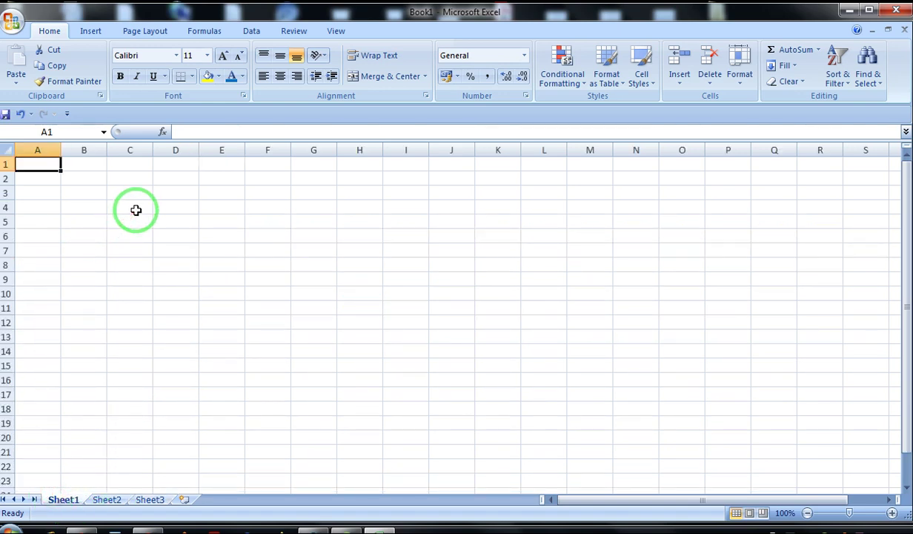
pyautogui.write('1\t2\t')
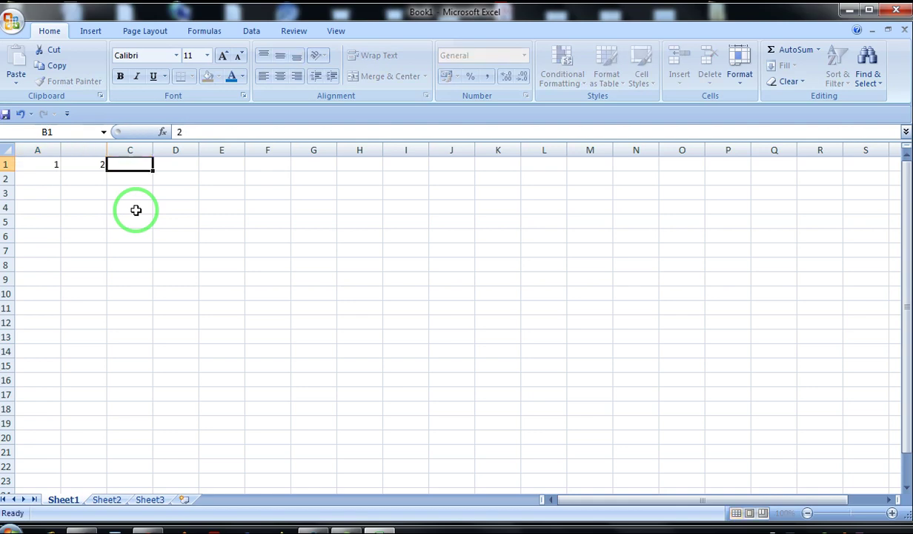
pyautogui.write('3\t4\t5')
pyautogui.press('Tab')
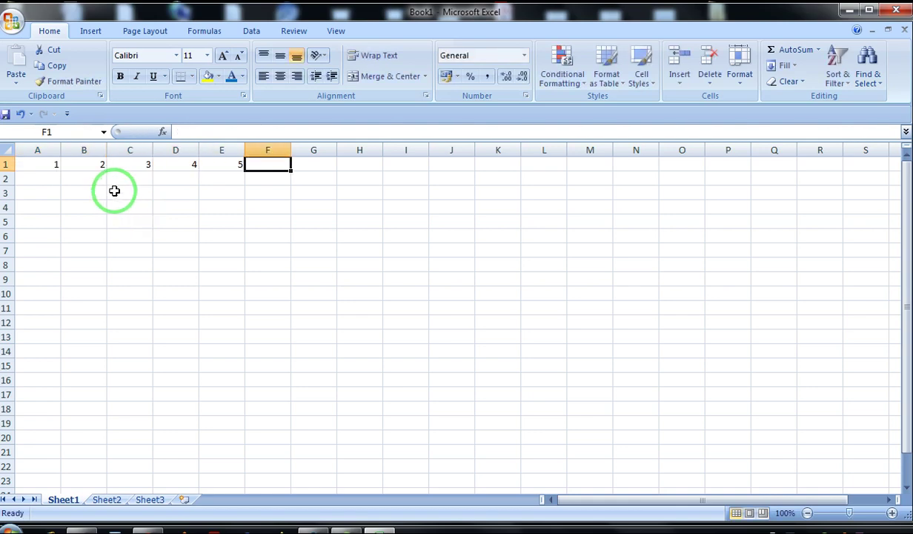
# - Apply All Borders to the range A1:F8
pyautogui.click(892, 513)
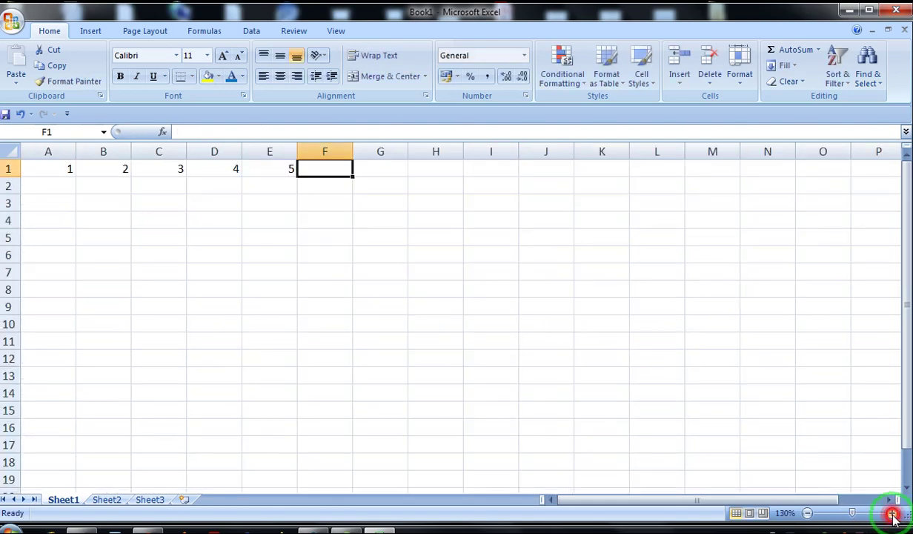
pyautogui.click(893, 513)
pyautogui.click(892, 513)
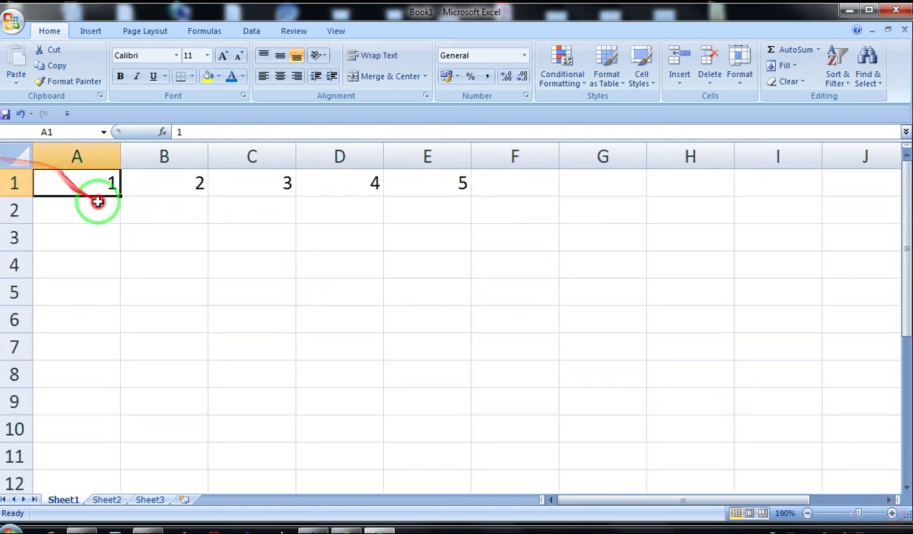
pyautogui.moveTo(92, 196); pyautogui.dragTo(478, 379)
pyautogui.click(190, 78)
pyautogui.click(196, 189)
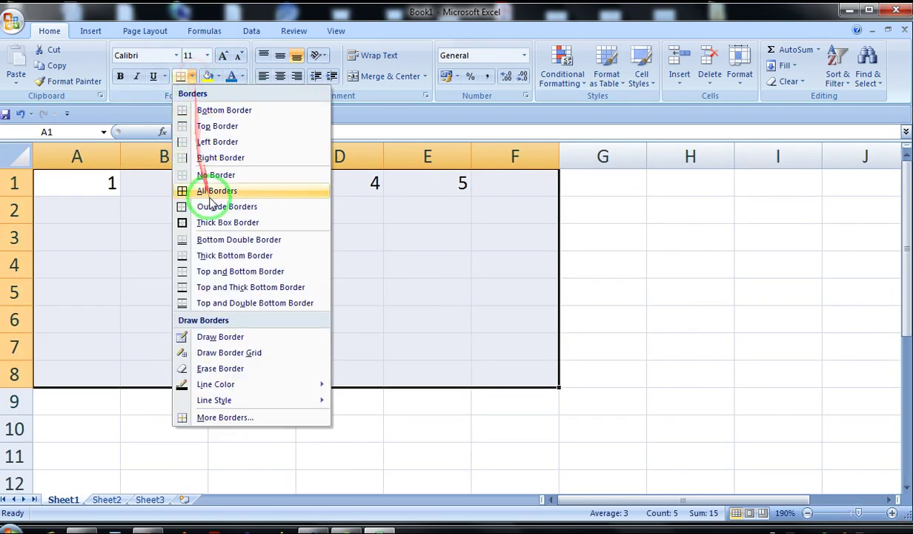
pyautogui.click(302, 239)
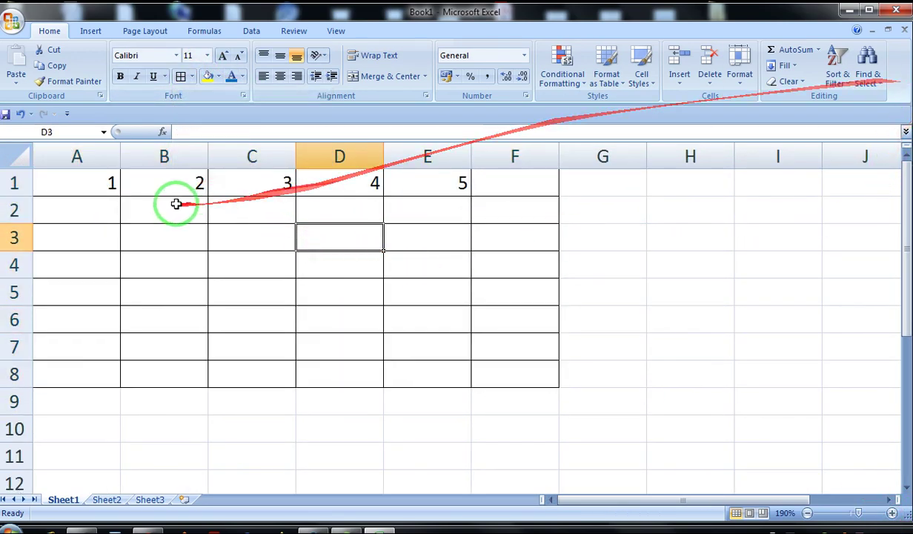
pyautogui.click(92, 155)
pyautogui.click(133, 154)
pyautogui.click(251, 159)
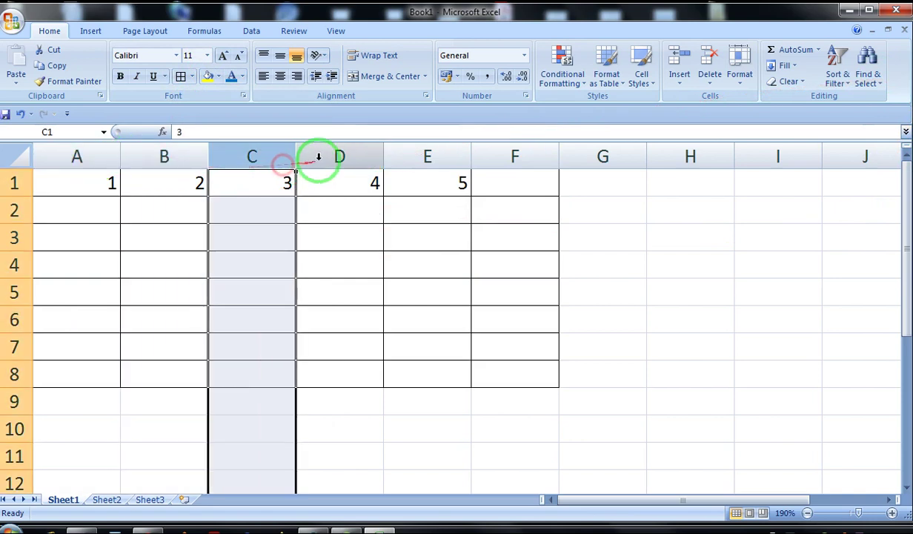
pyautogui.click(318, 156)
pyautogui.click(420, 158)
pyautogui.click(494, 162)
# - Delete cell A1 using the Shift cells left option
pyautogui.rightClick(97, 189)
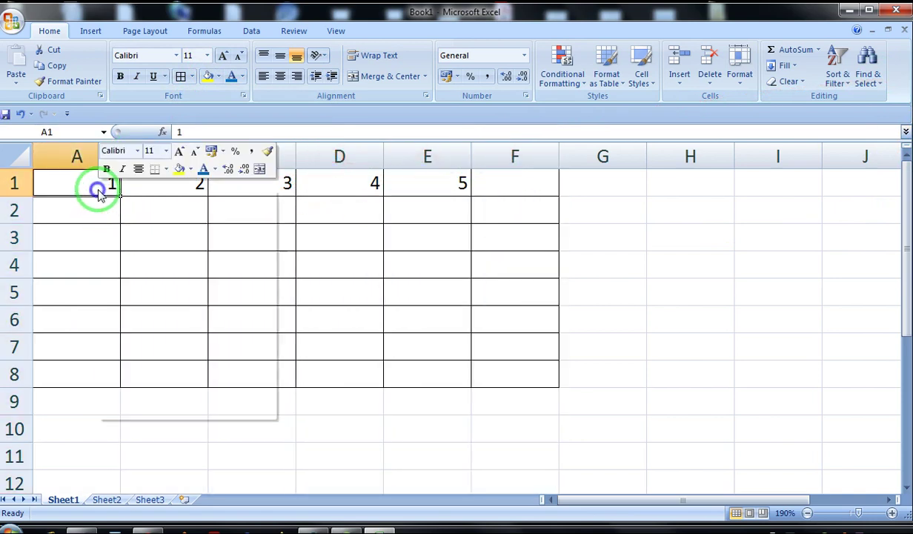
pyautogui.click(136, 280)
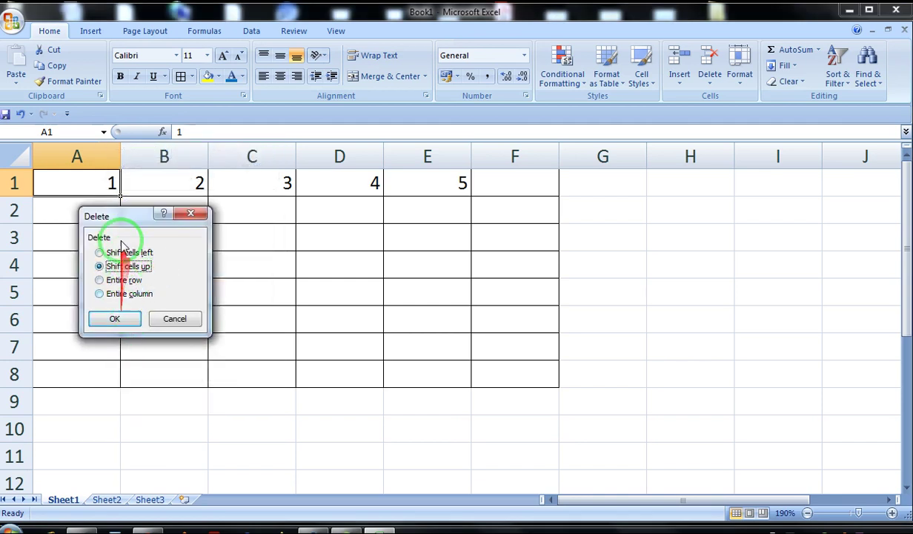
pyautogui.click(117, 294)
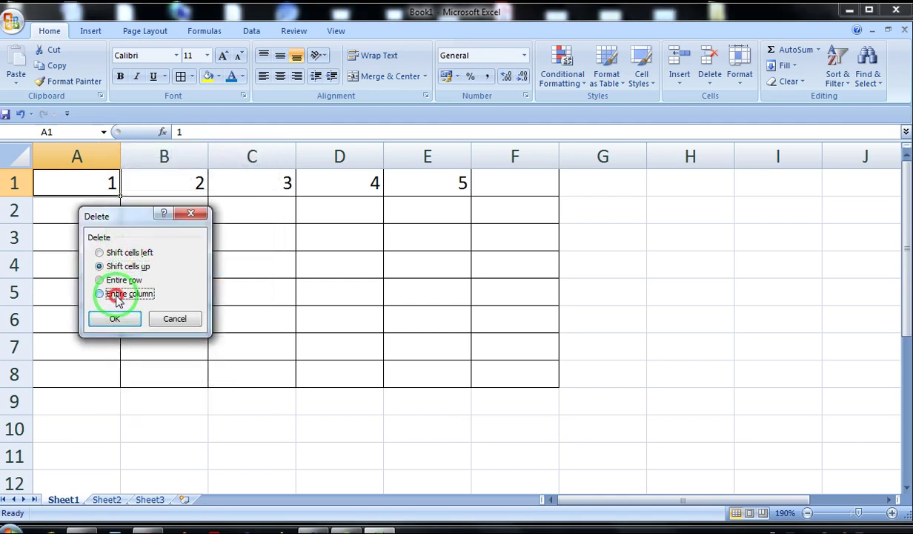
pyautogui.click(122, 282)
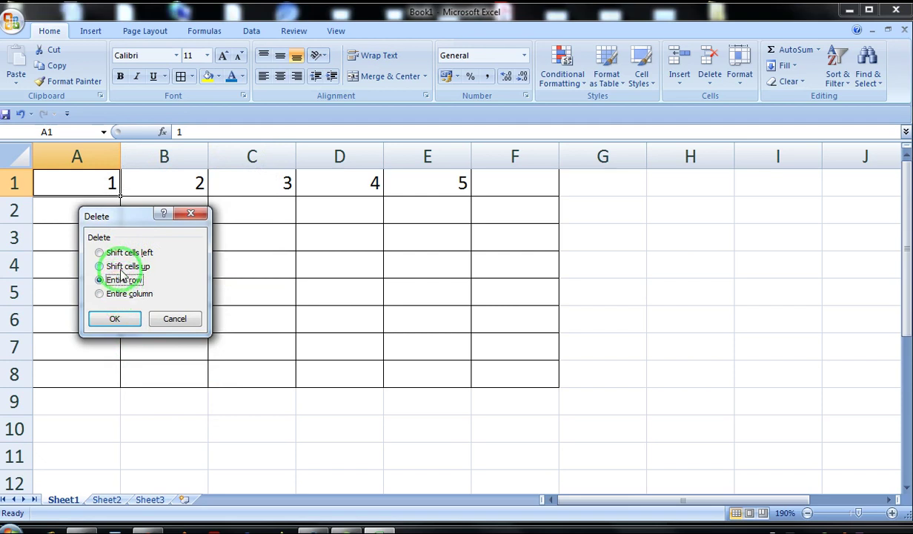
pyautogui.click(122, 266)
pyautogui.click(121, 253)
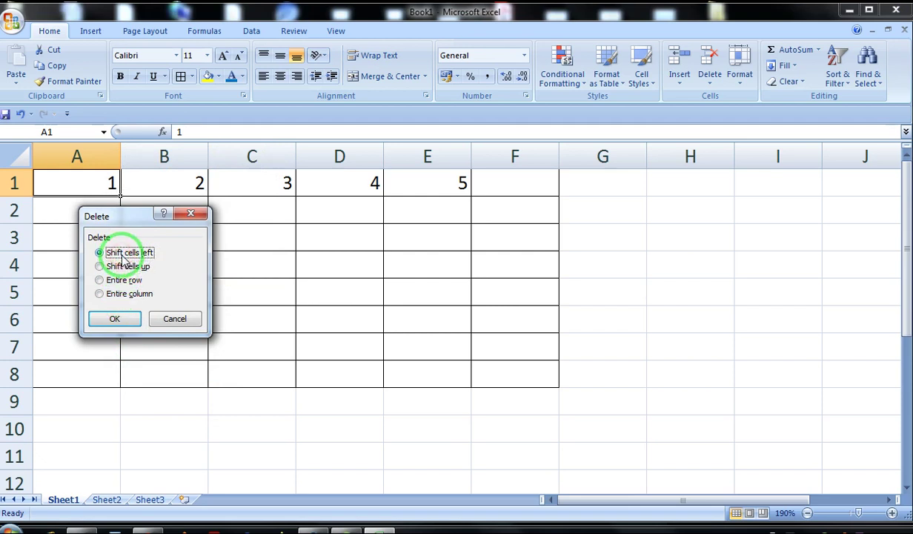
pyautogui.click(119, 318)
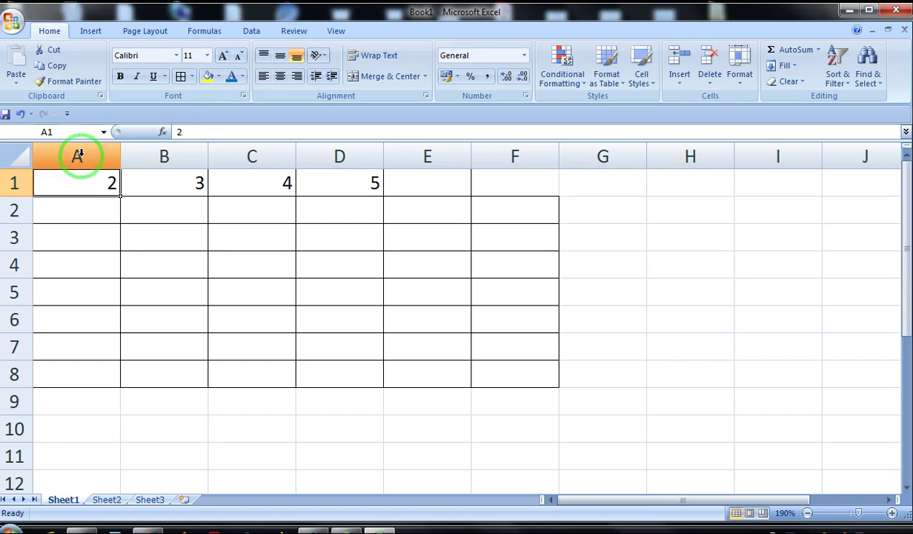
# - Delete the whole of column A, which holds the value 2
pyautogui.click(81, 155)
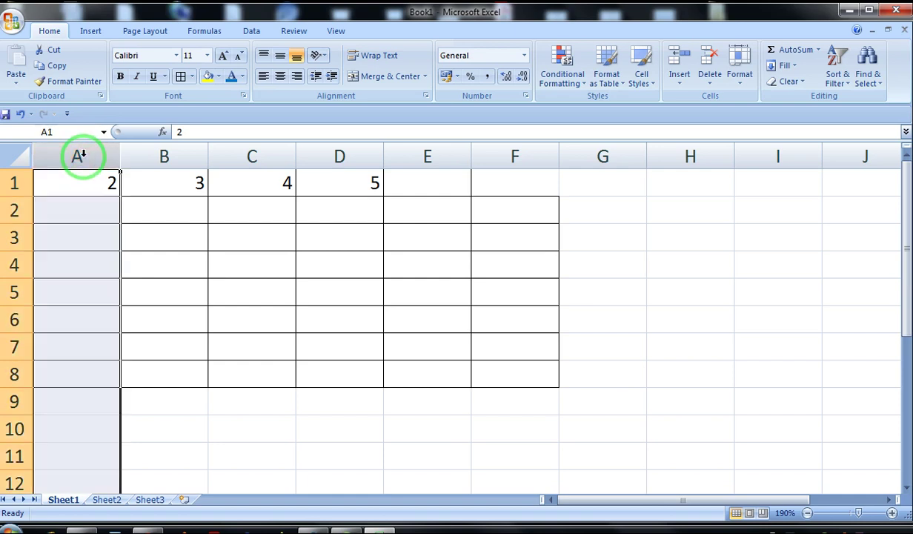
pyautogui.rightClick(81, 155)
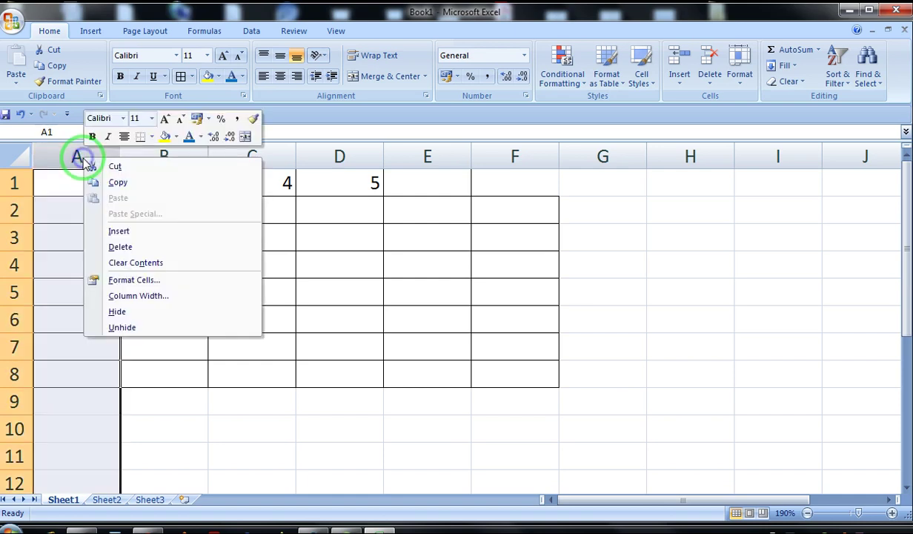
pyautogui.click(130, 247)
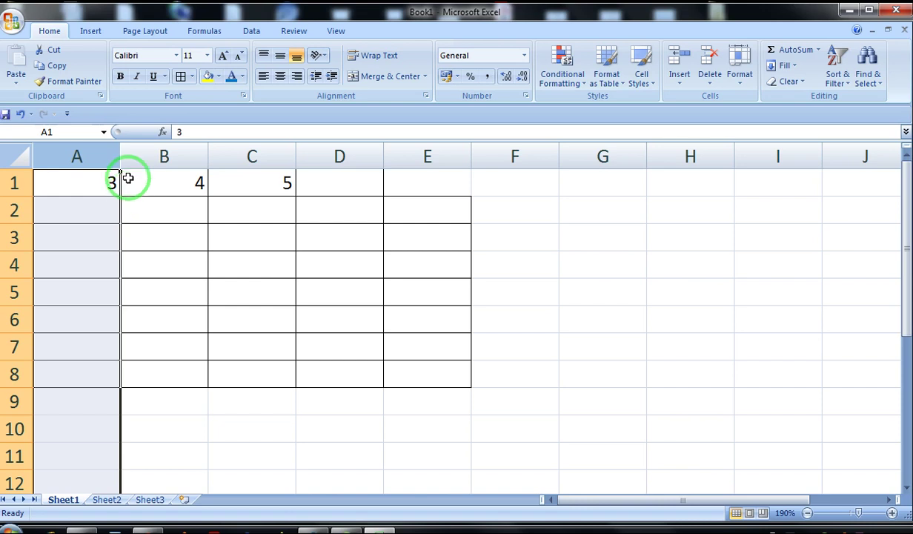
pyautogui.rightClick(163, 155)
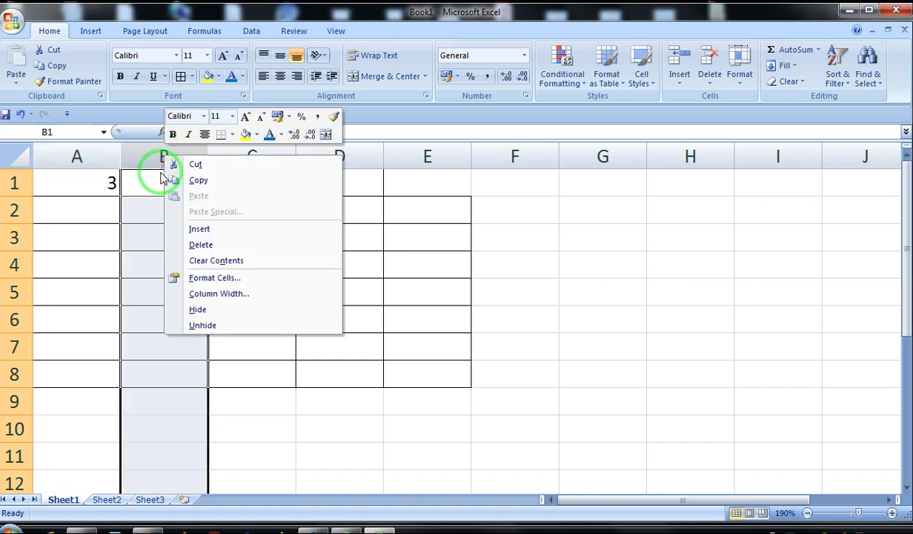
pyautogui.click(153, 196)
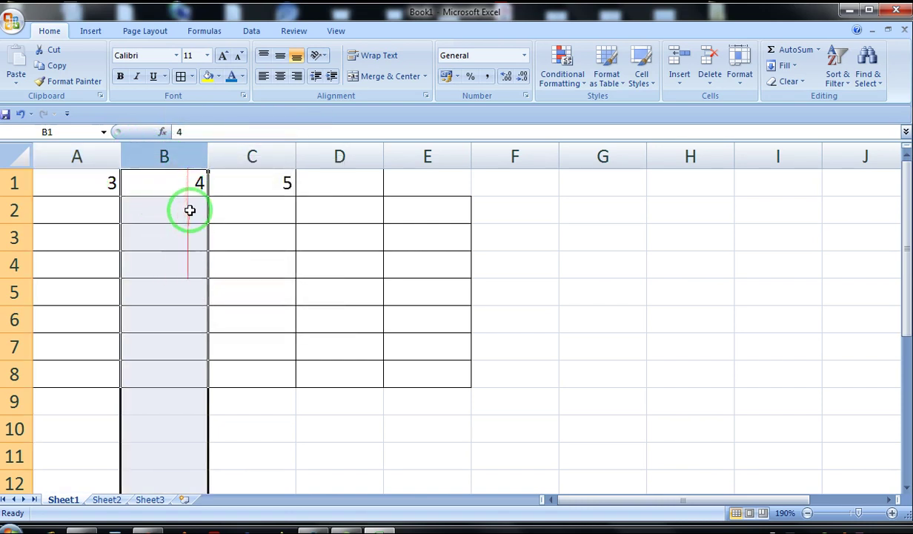
pyautogui.click(178, 180)
pyautogui.click(178, 220)
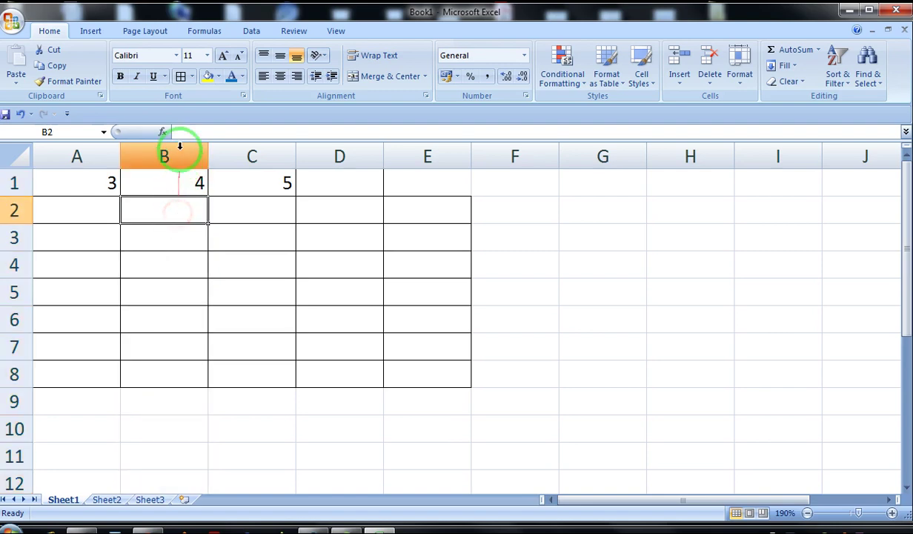
# - Delete column B with the value 4, followed by column A with the value 3
pyautogui.click(179, 147)
pyautogui.rightClick(180, 147)
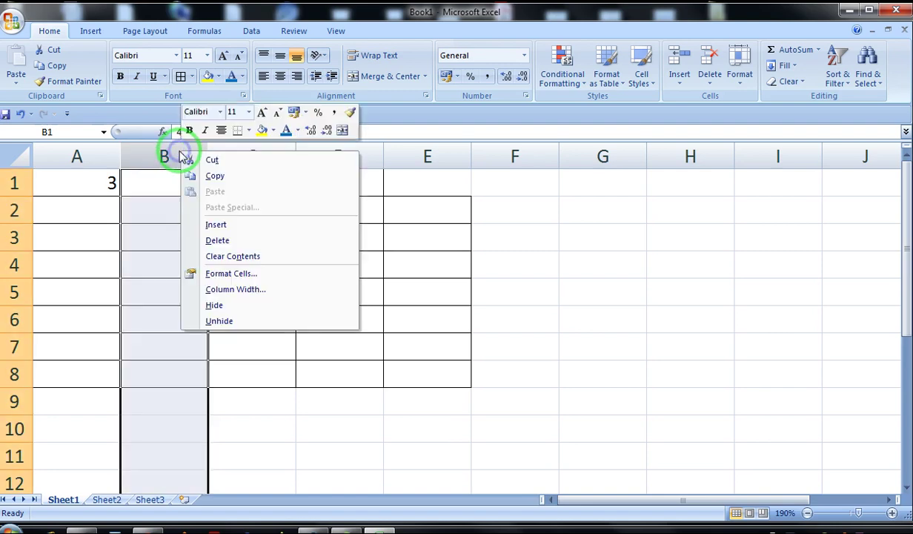
pyautogui.click(215, 239)
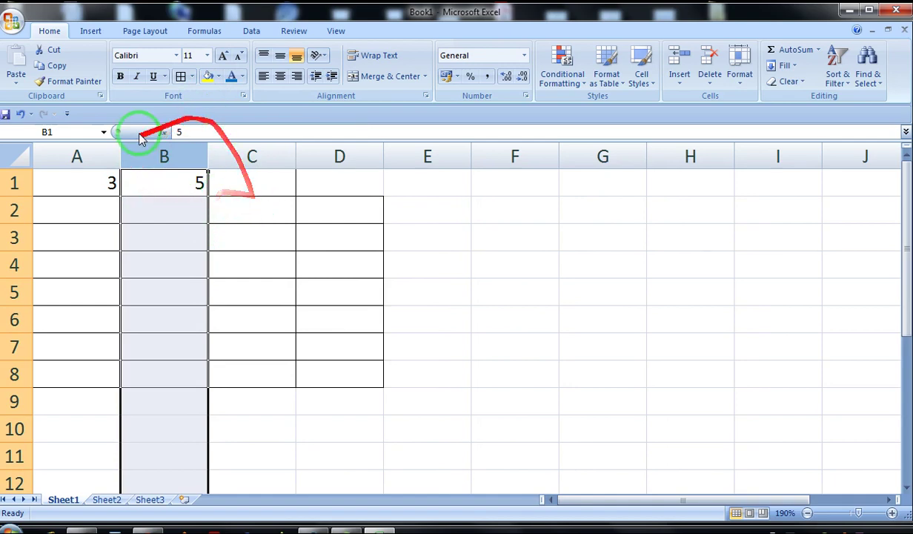
pyautogui.rightClick(77, 156)
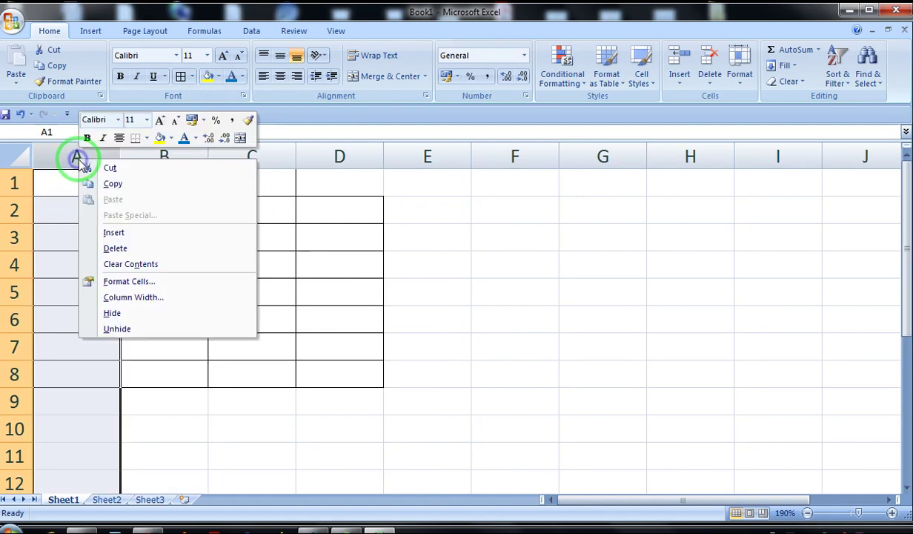
pyautogui.click(118, 248)
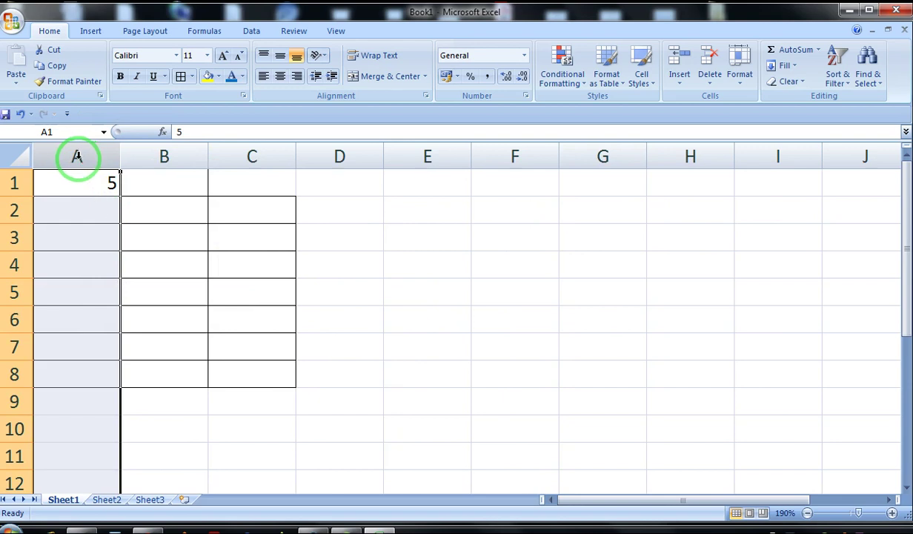
pyautogui.click(80, 152)
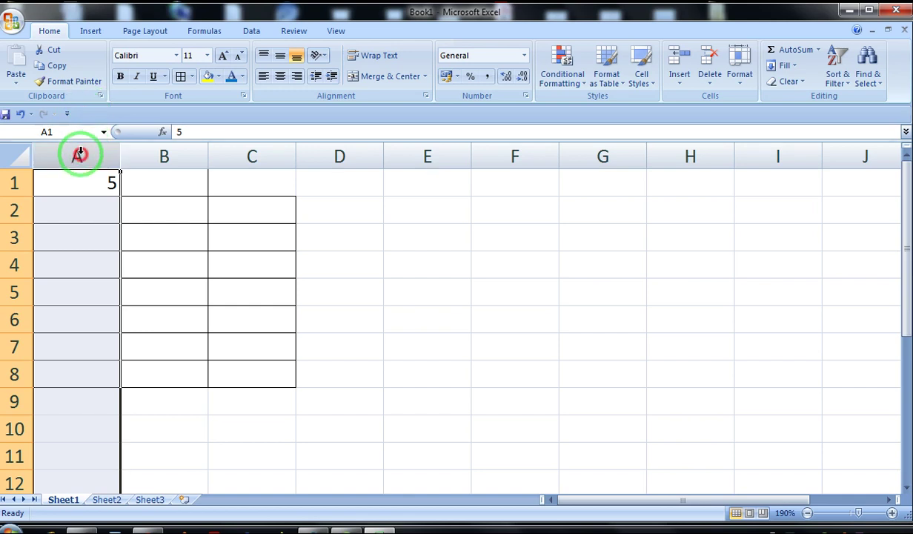
pyautogui.rightClick(80, 152)
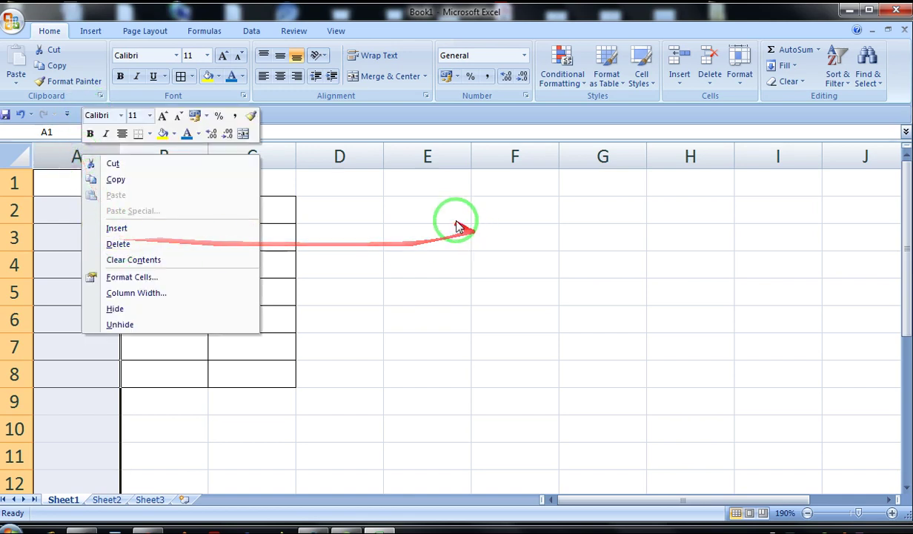
pyautogui.click(408, 218)
# - Enter 6 in cell B1 and 7 in cell C1
pyautogui.click(184, 176)
pyautogui.write('6')
pyautogui.press('Tab')
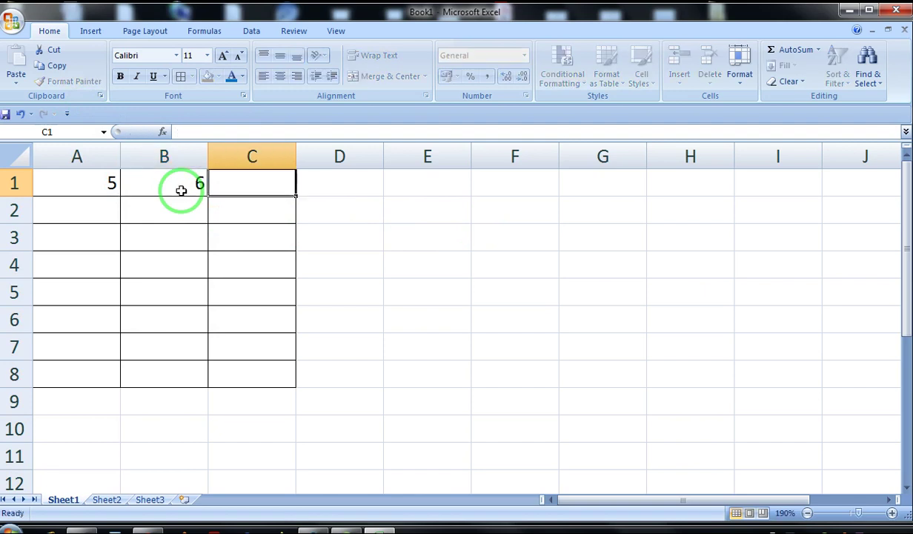
pyautogui.write('7')
pyautogui.press('Tab')
pyautogui.click(86, 150)
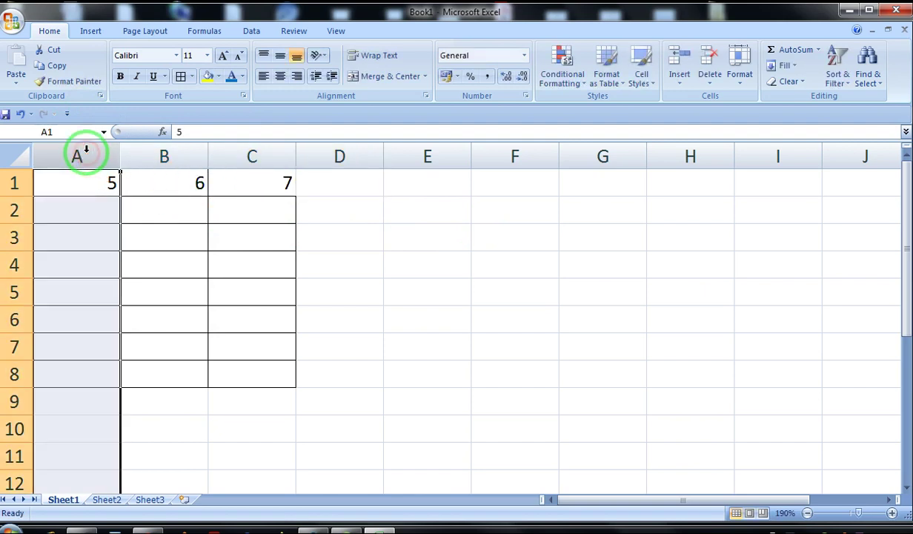
pyautogui.rightClick(86, 152)
pyautogui.click(76, 183)
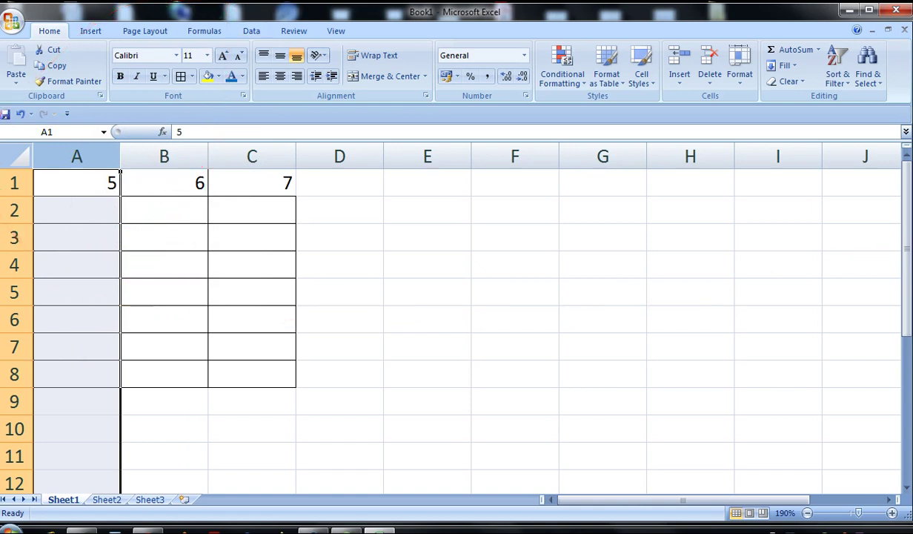
pyautogui.click(874, 116)
pyautogui.moveTo(183, 160)
pyautogui.mouseDown()
pyautogui.moveTo(130, 102)
pyautogui.moveTo(78, 158)
pyautogui.moveTo(107, 149)
pyautogui.mouseUp()
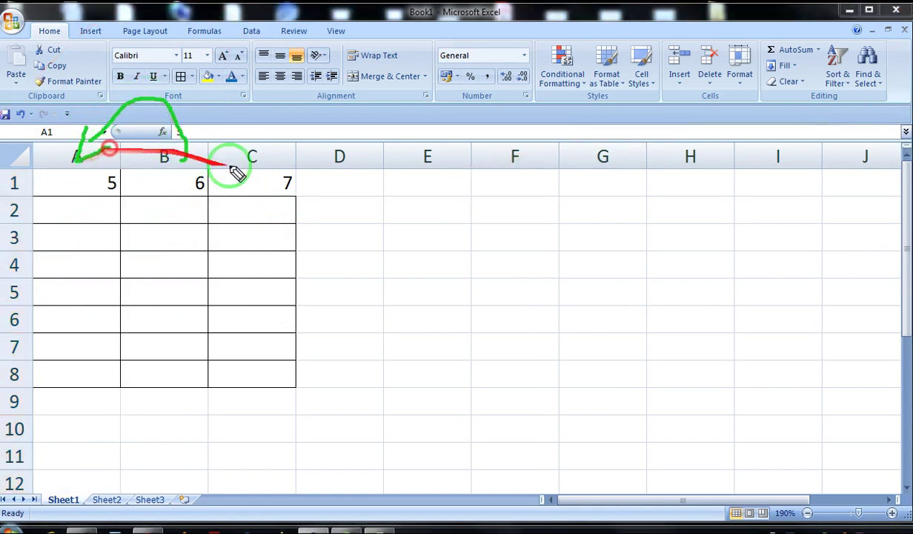
pyautogui.moveTo(280, 148)
pyautogui.mouseDown()
pyautogui.moveTo(231, 112)
pyautogui.moveTo(147, 151)
pyautogui.moveTo(169, 153)
pyautogui.mouseUp()
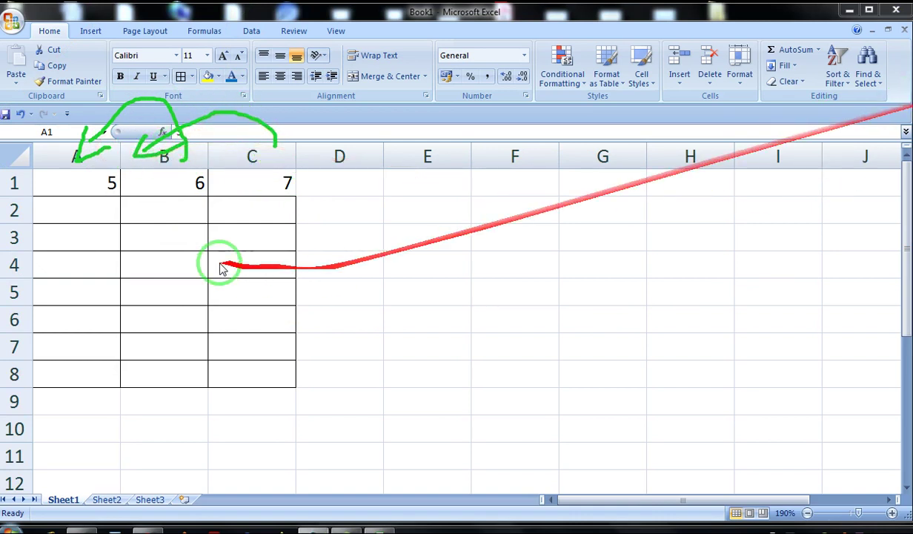
# - Delete the whole of column A, which holds the value 5
pyautogui.click(67, 156)
pyautogui.rightClick(69, 157)
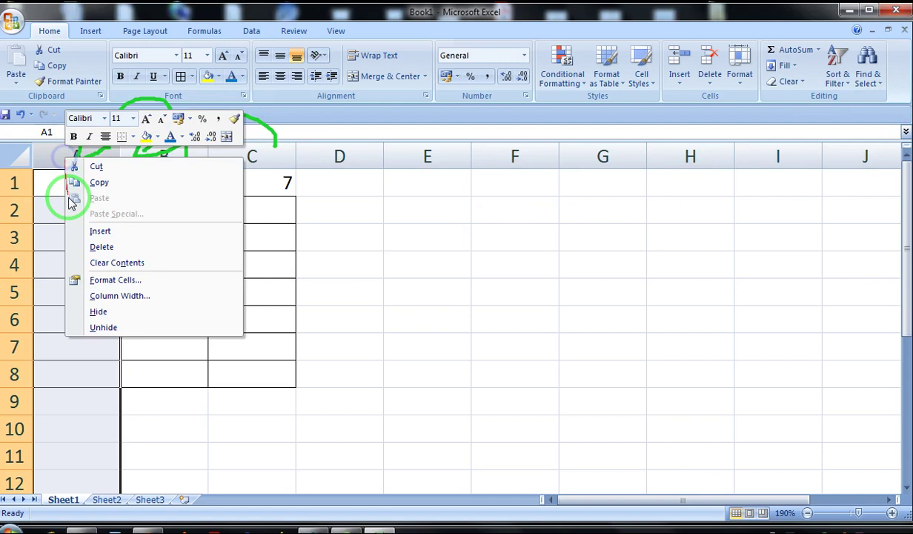
pyautogui.click(111, 249)
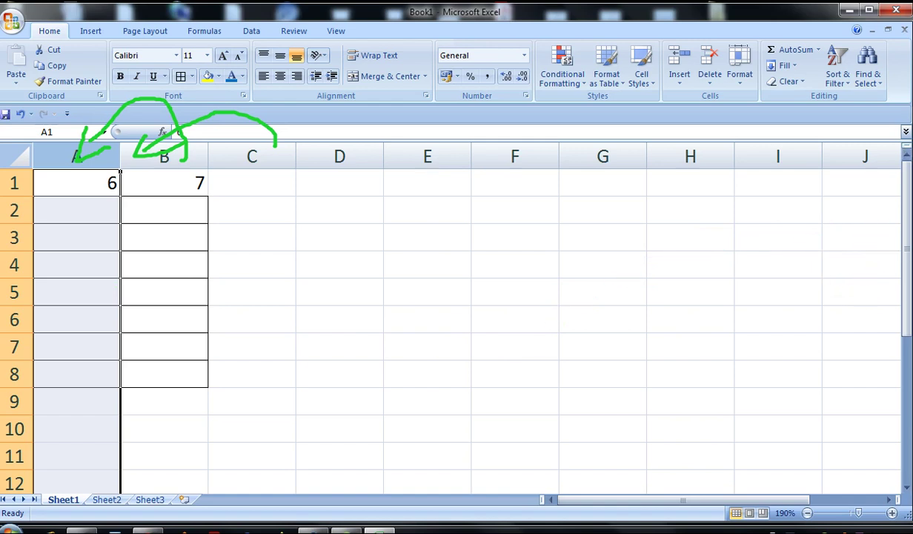
pyautogui.click(143, 180)
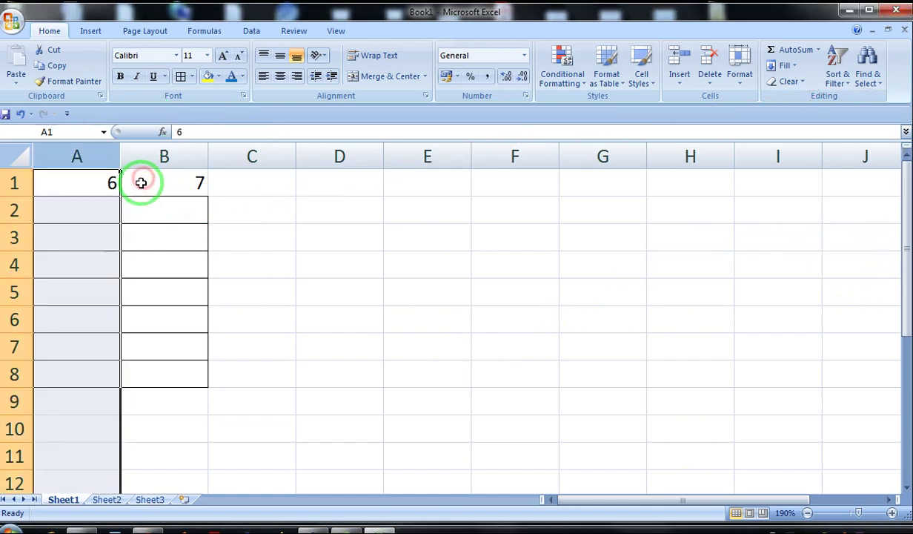
# - Apply all borders to the cell range A1:E8
pyautogui.click(140, 183)
pyautogui.moveTo(89, 182); pyautogui.dragTo(389, 356)
pyautogui.moveTo(185, 370); pyautogui.dragTo(333, 348)
pyautogui.moveTo(112, 181); pyautogui.dragTo(398, 374)
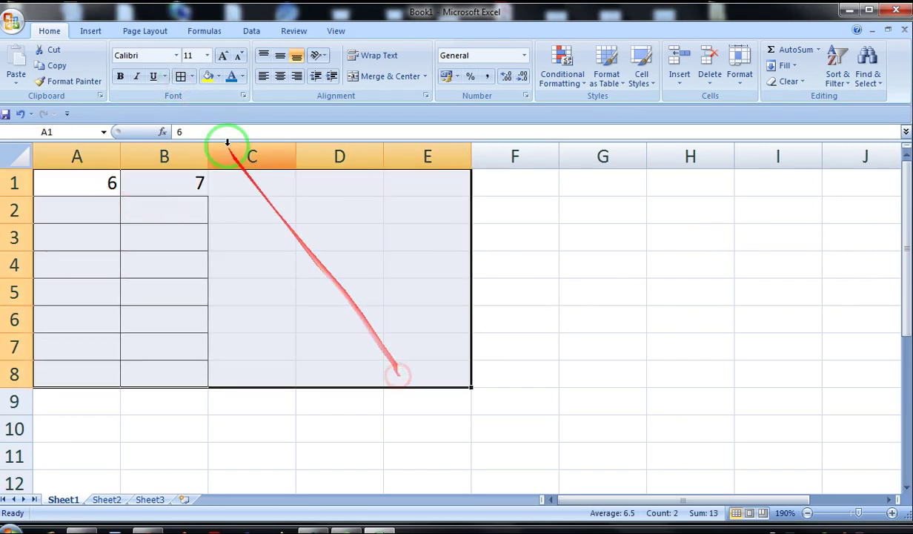
pyautogui.click(180, 76)
pyautogui.click(195, 250)
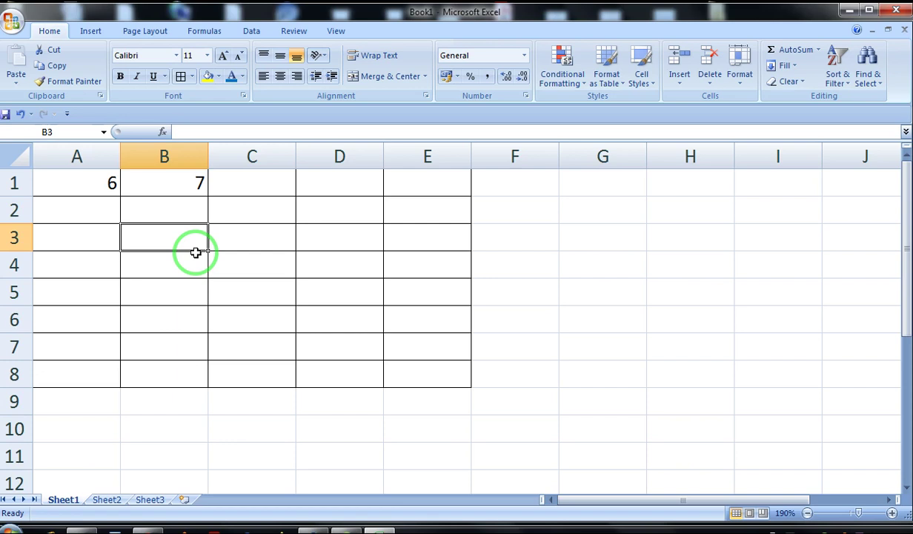
# - Enter the text hello in cell C1
pyautogui.click(246, 185)
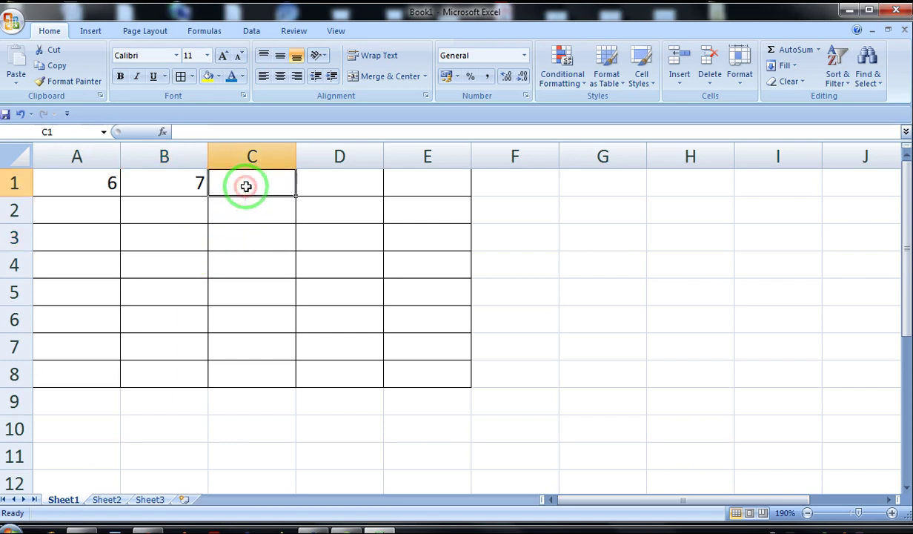
pyautogui.write('hello')
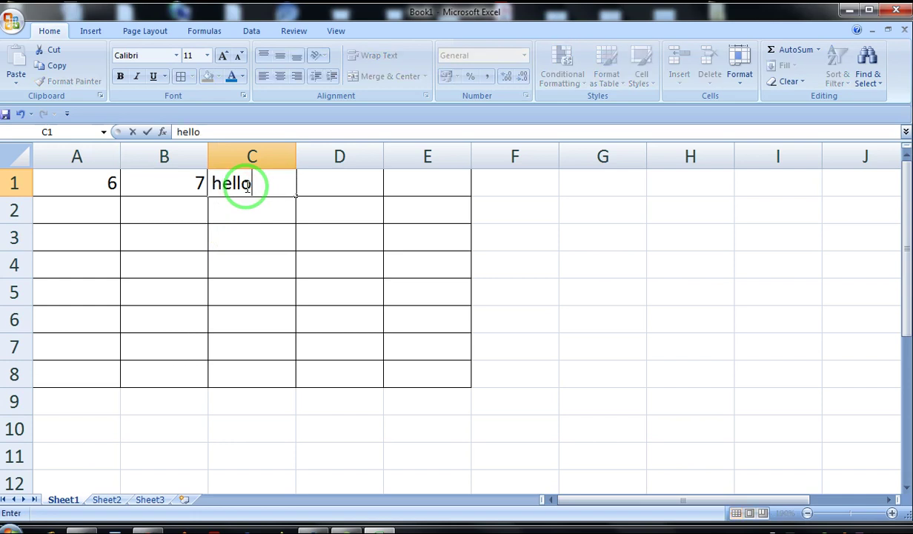
pyautogui.press('Return')
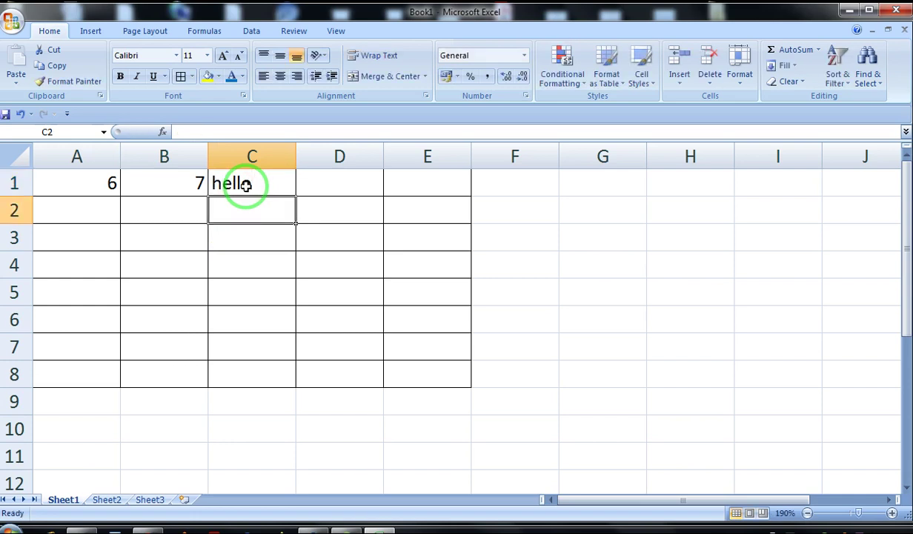
pyautogui.click(168, 181)
pyautogui.click(167, 153)
pyautogui.rightClick(169, 154)
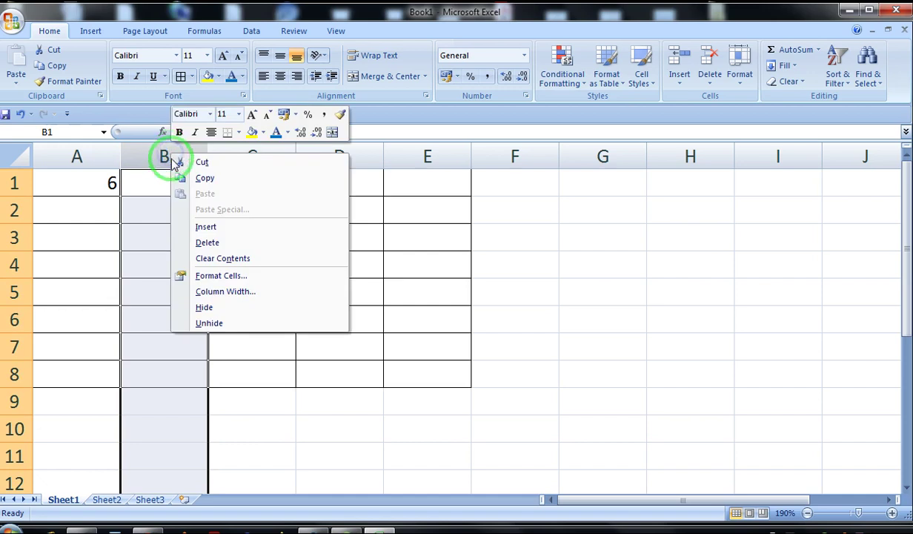
pyautogui.click(136, 219)
pyautogui.click(149, 189)
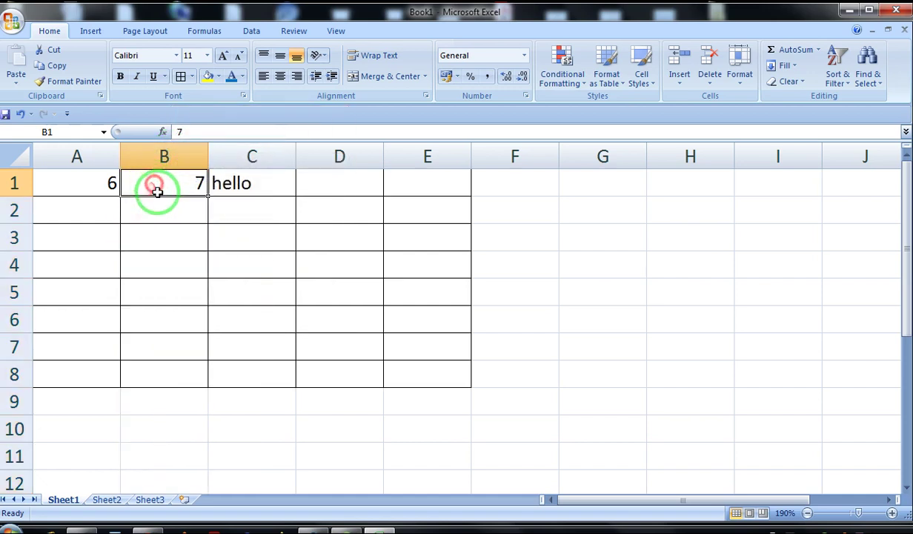
# - Enter 7 in each of the cells B2 to B5
pyautogui.click(173, 205)
pyautogui.write('7')
pyautogui.press('Return')
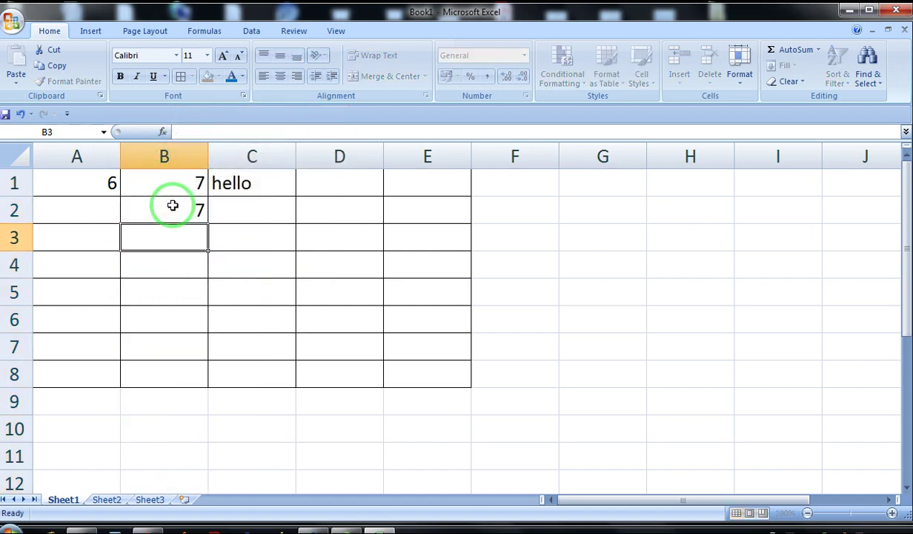
pyautogui.write('7')
pyautogui.press('Return')
pyautogui.write('7')
pyautogui.press('Return')
pyautogui.write('7')
pyautogui.press('Return')
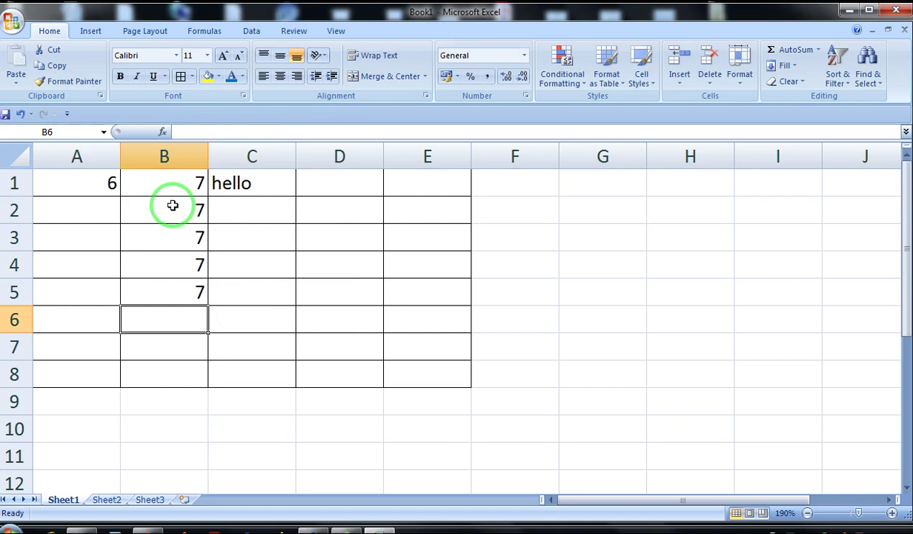
# - Delete the whole of column B filled with 7s, followed by column A with the value 6
pyautogui.rightClick(180, 153)
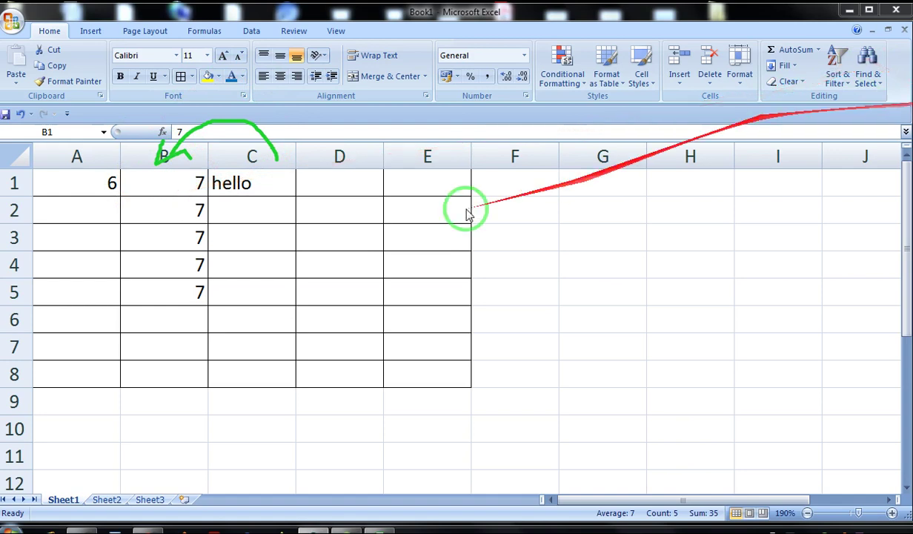
pyautogui.click(160, 154)
pyautogui.rightClick(162, 156)
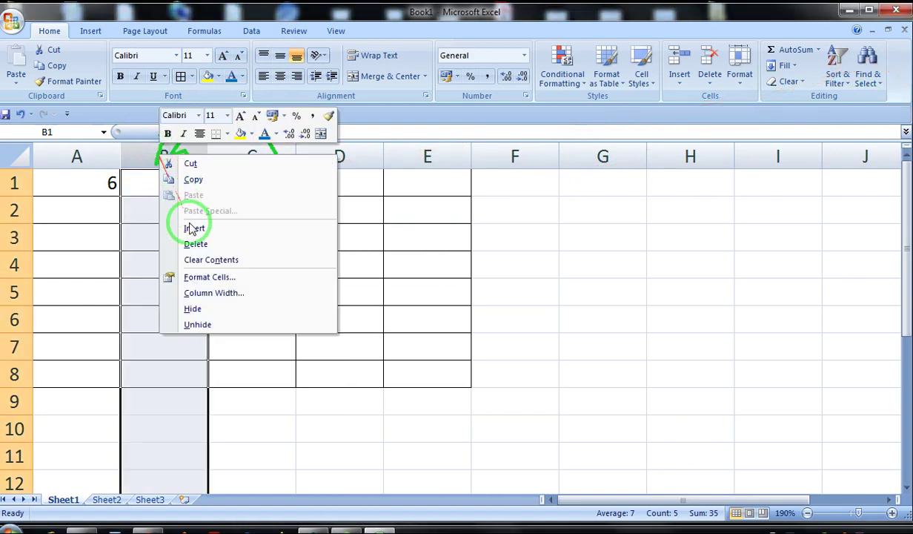
pyautogui.click(145, 242)
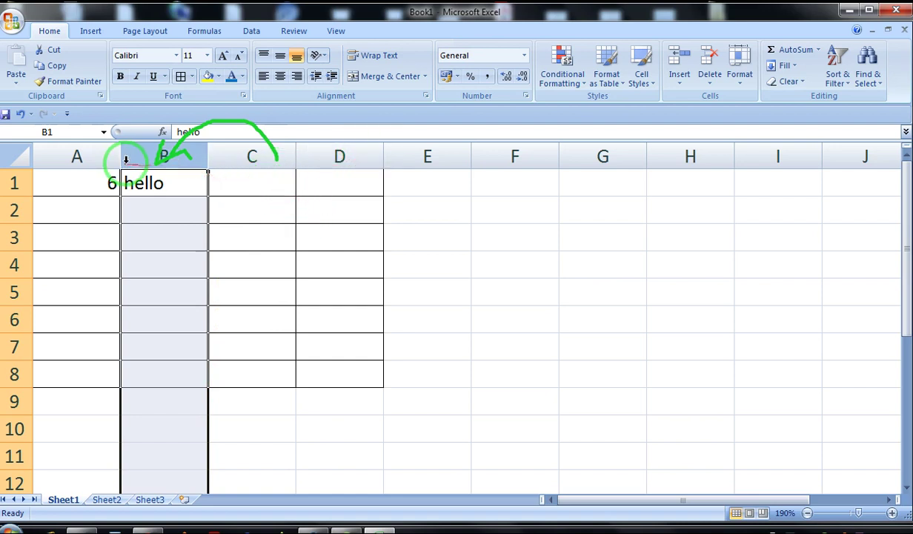
pyautogui.rightClick(78, 158)
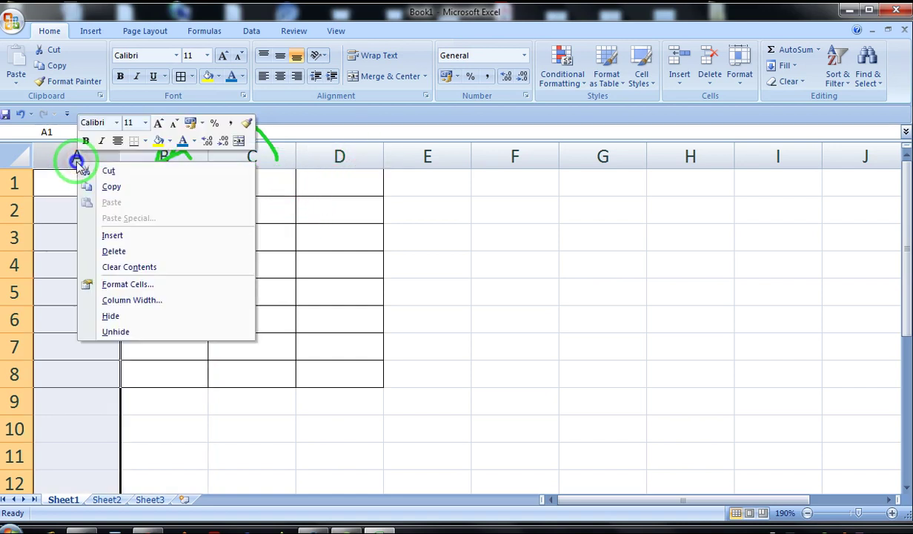
pyautogui.click(112, 252)
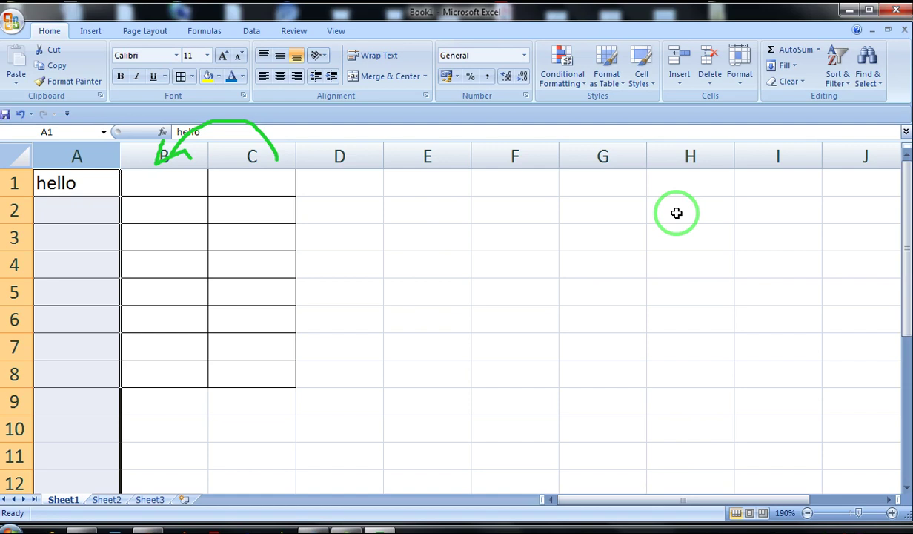
pyautogui.click(911, 191)
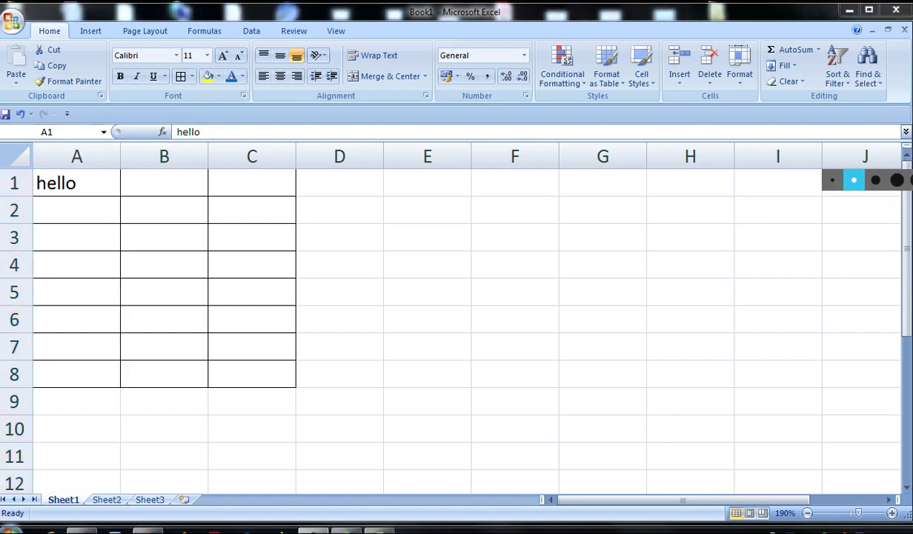
pyautogui.click(81, 189)
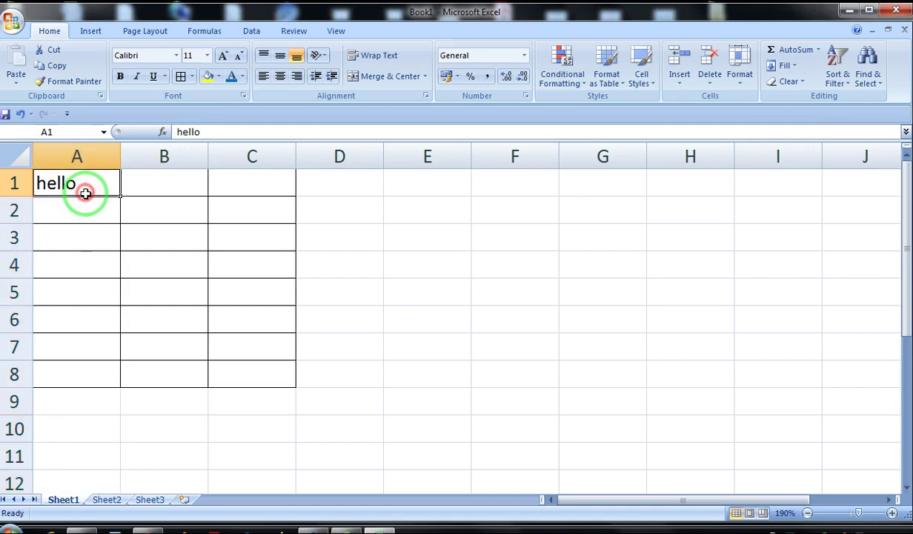
pyautogui.click(83, 218)
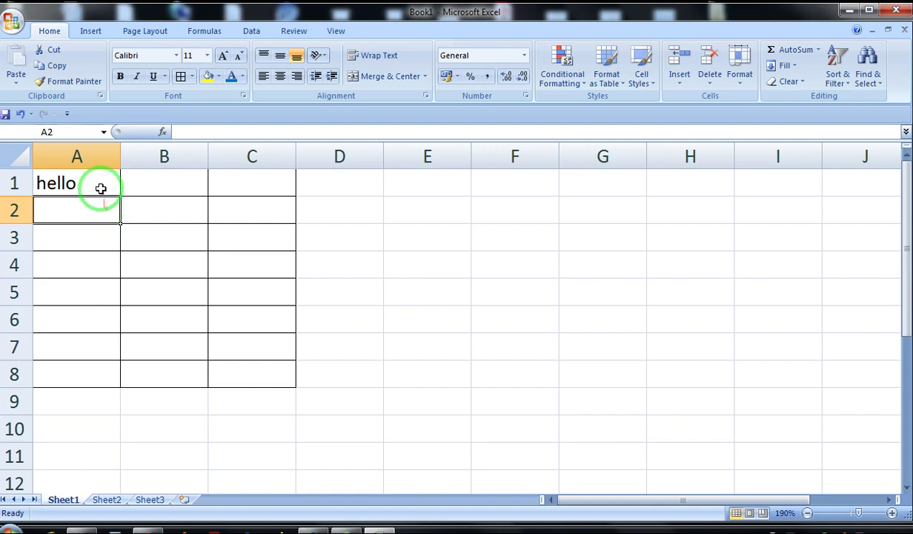
# - Enter the headers item, qty and price in cells A1 to C1, replacing the text in A1
pyautogui.click(100, 187)
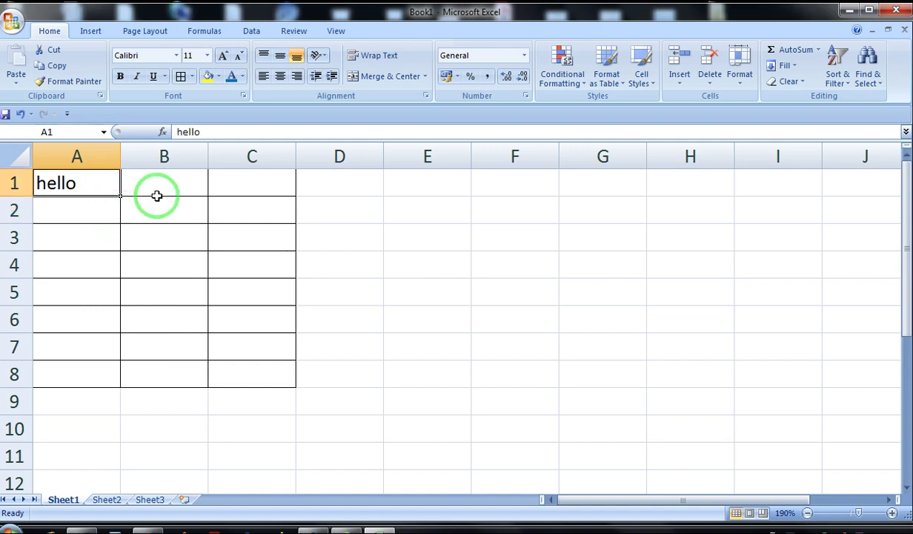
pyautogui.write('item')
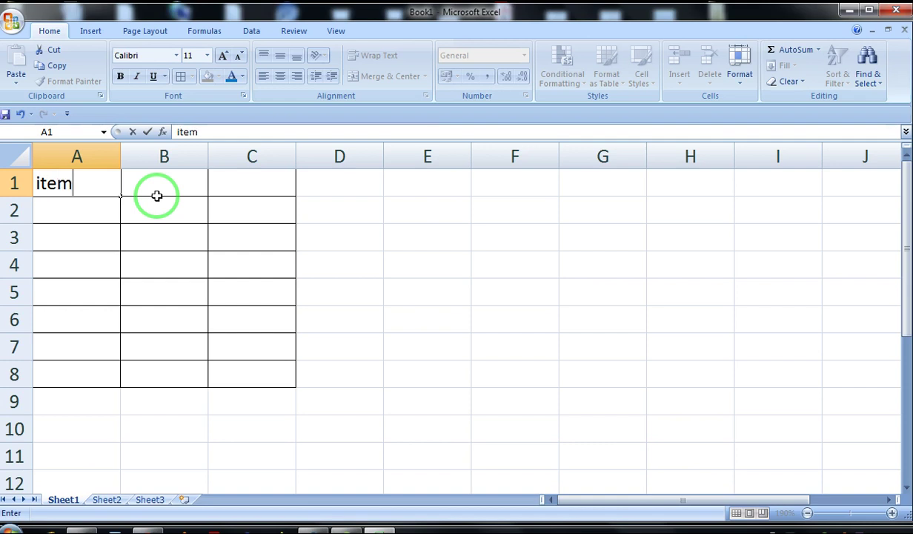
pyautogui.click(158, 196)
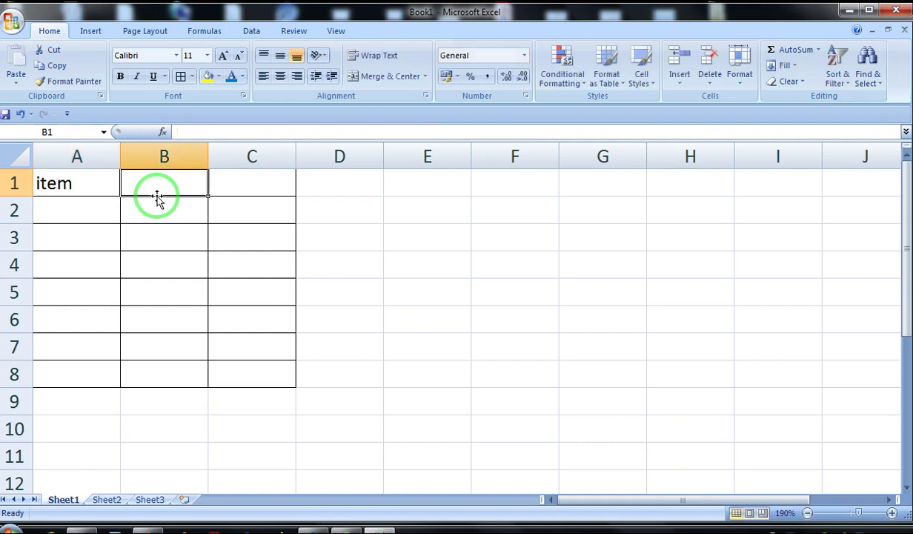
pyautogui.write('qty')
pyautogui.press('Tab')
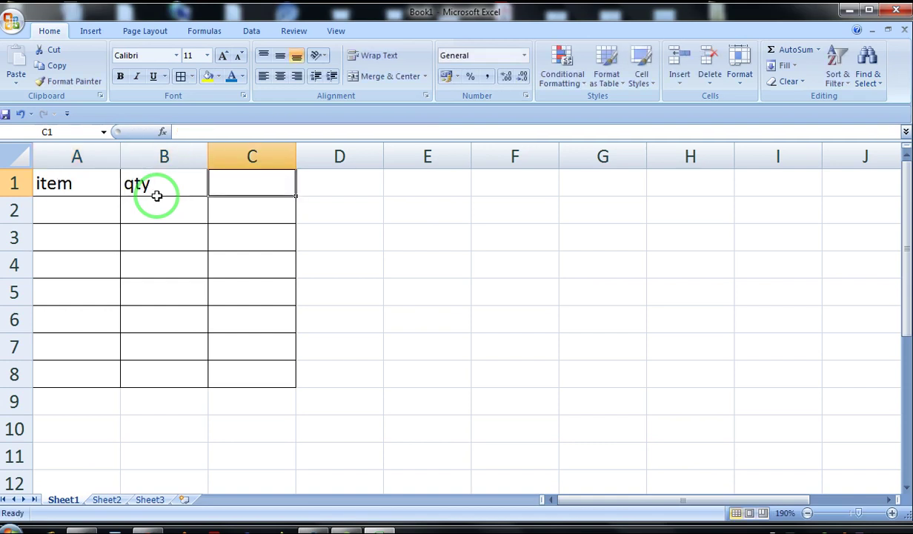
pyautogui.write('price')
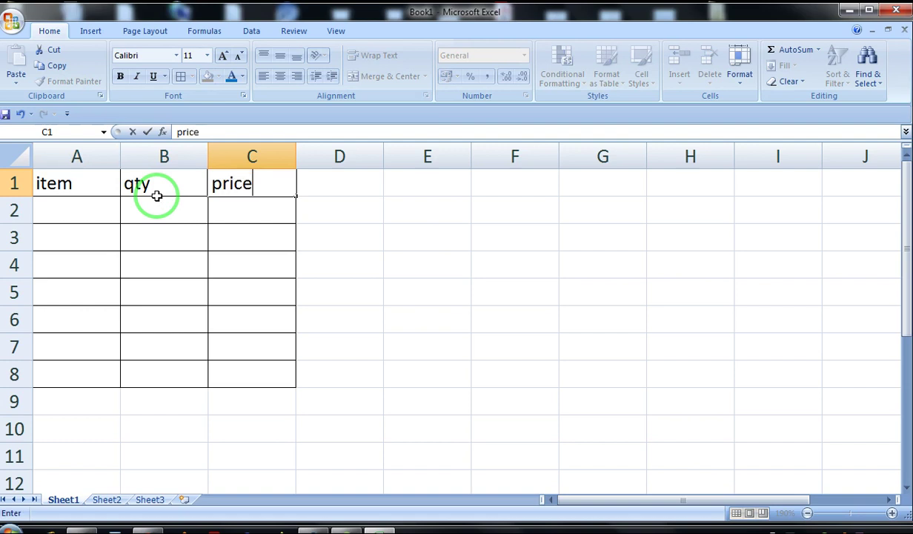
pyautogui.press('Return')
pyautogui.press('Left')
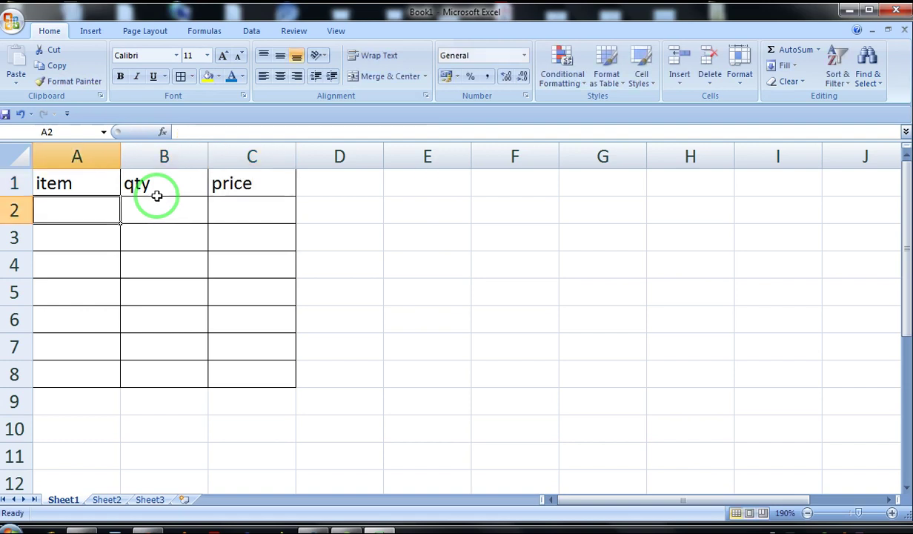
# - List the items cake, ice- cream and book in cells A2 to A4 under the item header
pyautogui.write('cake')
pyautogui.press('Return')
pyautogui.write('ice')
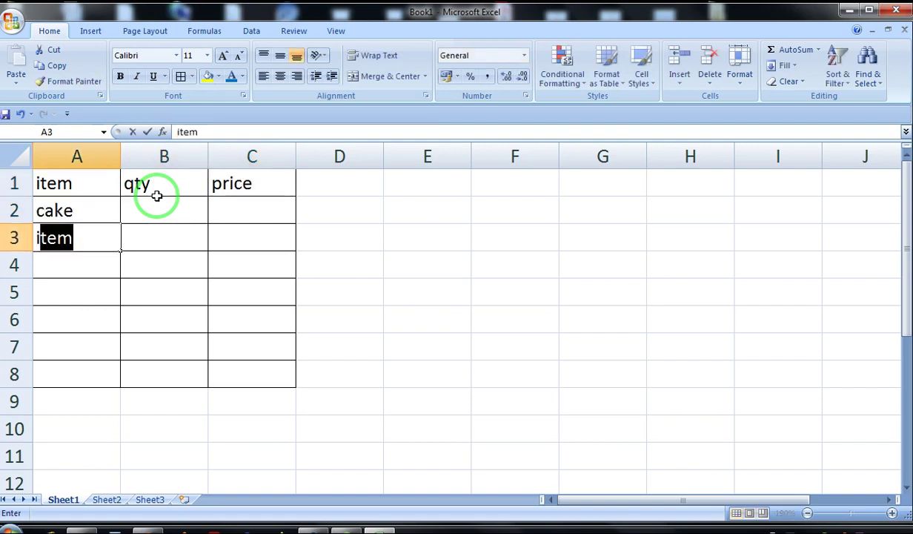
pyautogui.write('- crea')
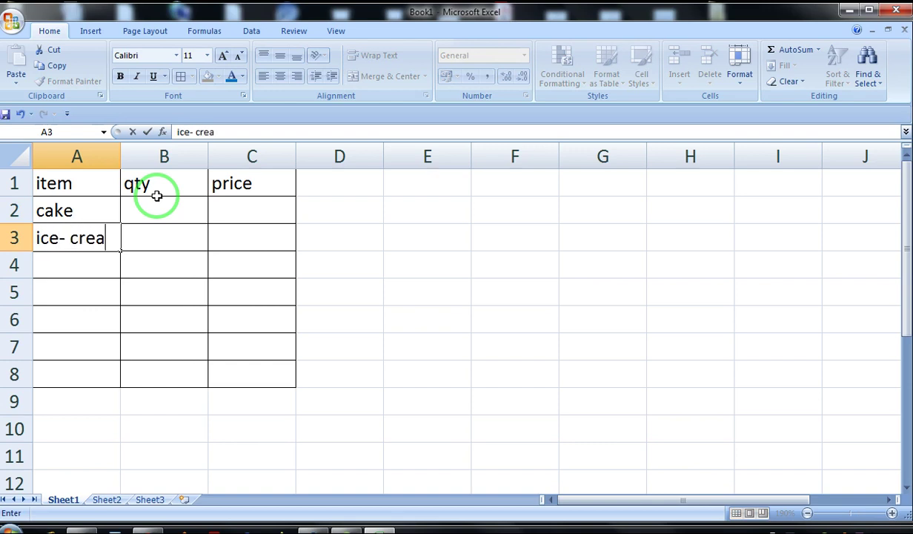
pyautogui.write('m')
pyautogui.press('Tab')
pyautogui.press('Down')
pyautogui.press('Left')
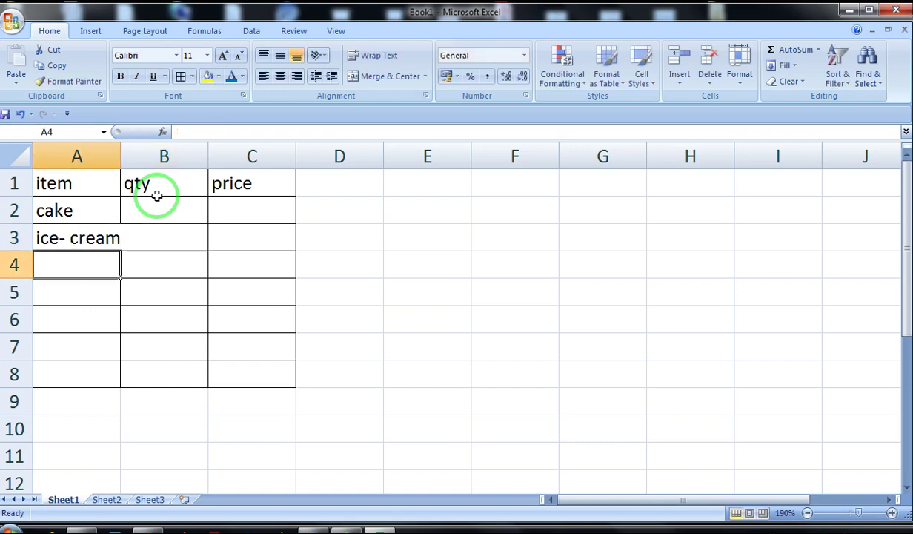
pyautogui.write('book')
pyautogui.press('Tab')
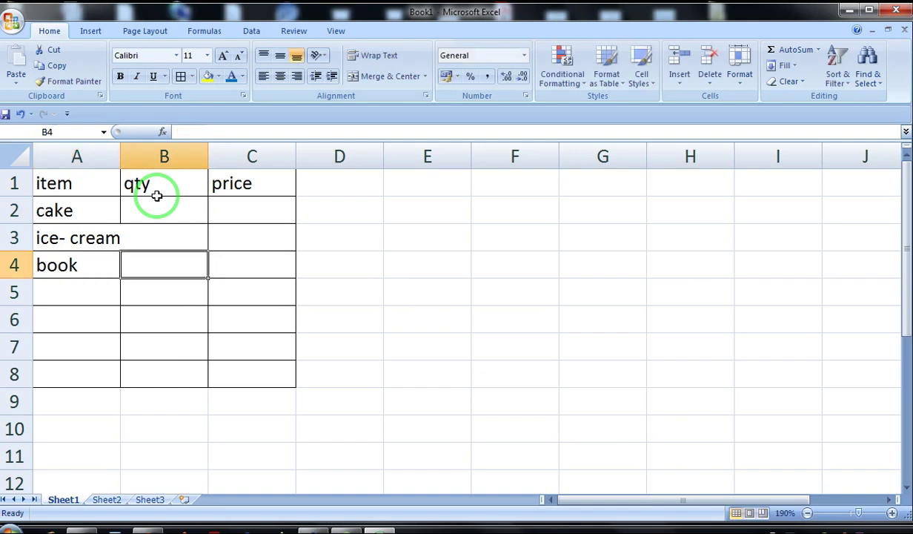
# - Enter the quantities 2 for cake, 10 for ice- cream and 5 for book in cells B2 to B4
pyautogui.click(157, 197)
pyautogui.write('2')
pyautogui.press('Return')
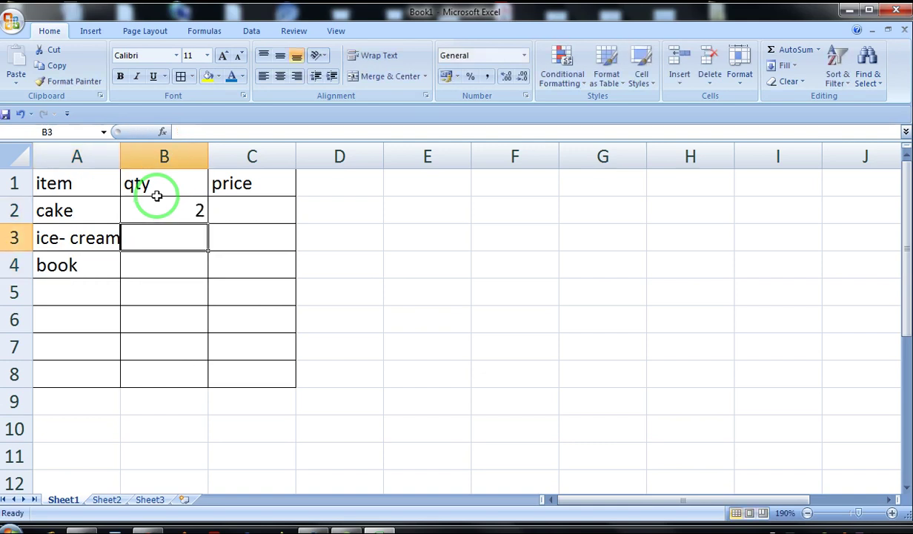
pyautogui.write('10')
pyautogui.press('Return')
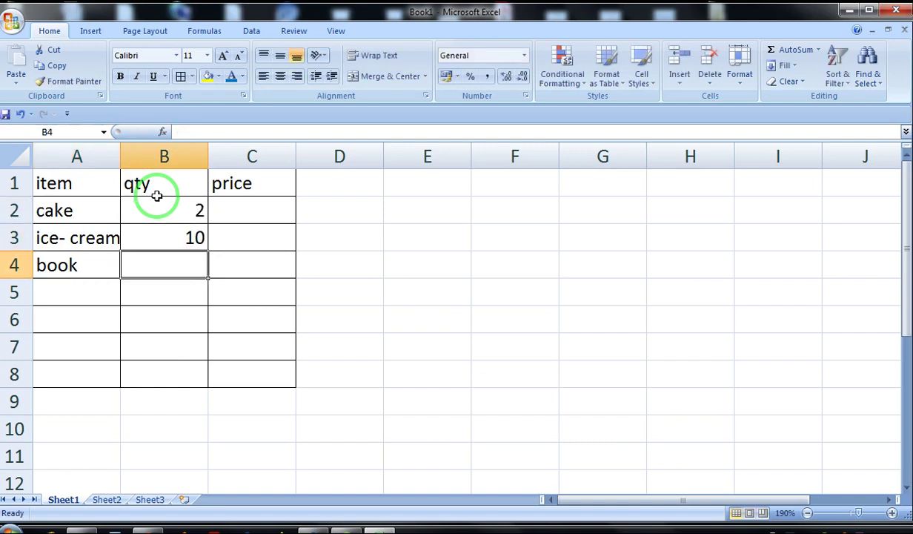
pyautogui.write('5')
pyautogui.press('Tab')
# - Enter the prices 280 for book, 50 for ice- cream and 270 for cake in column C, and widen column A slightly
pyautogui.write('23')
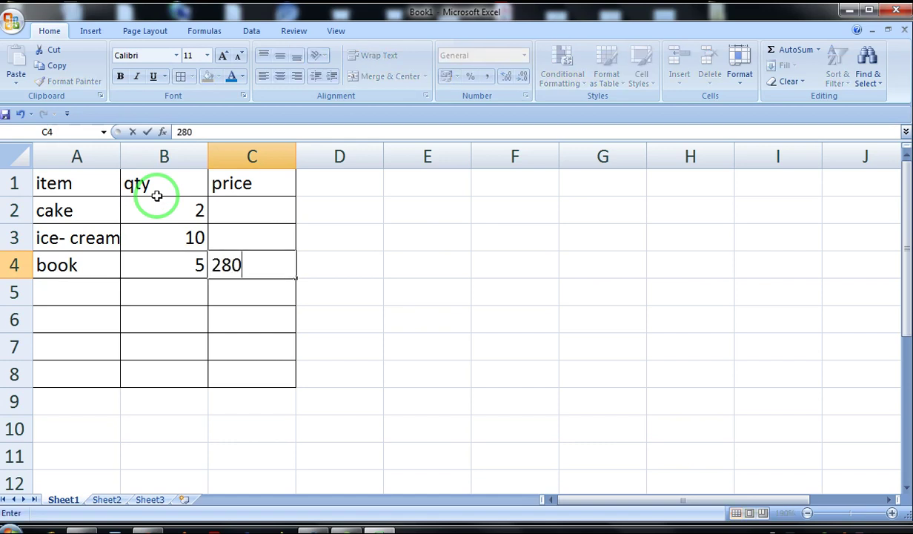
pyautogui.press('Up')
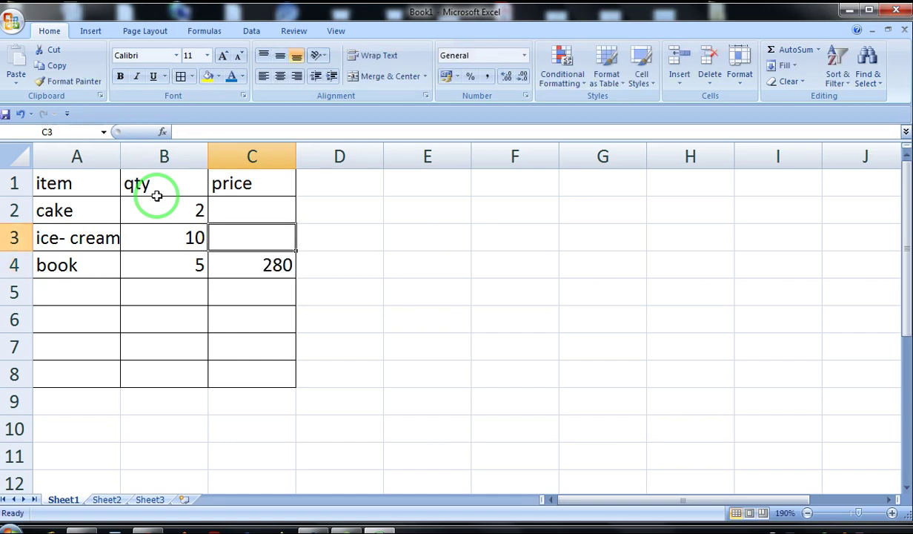
pyautogui.write('50')
pyautogui.press('Up')
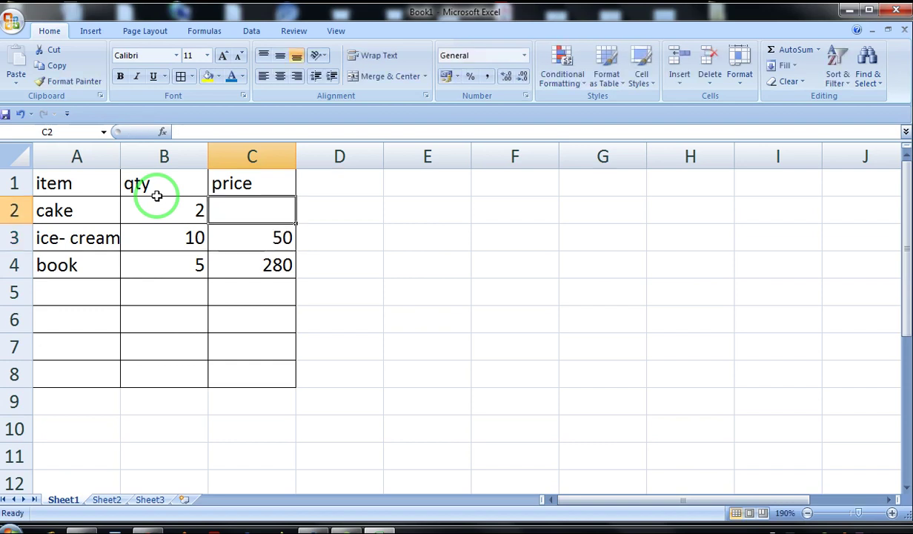
pyautogui.write('270')
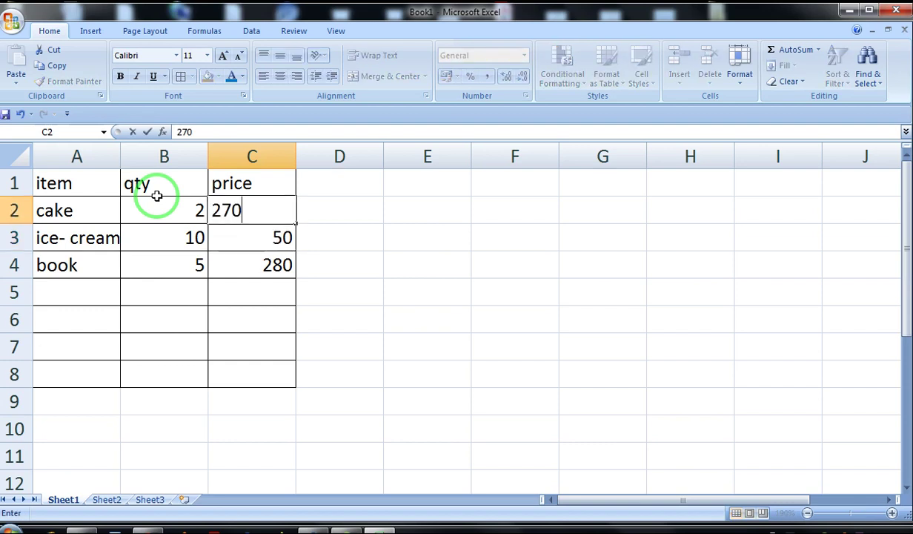
pyautogui.press('Return')
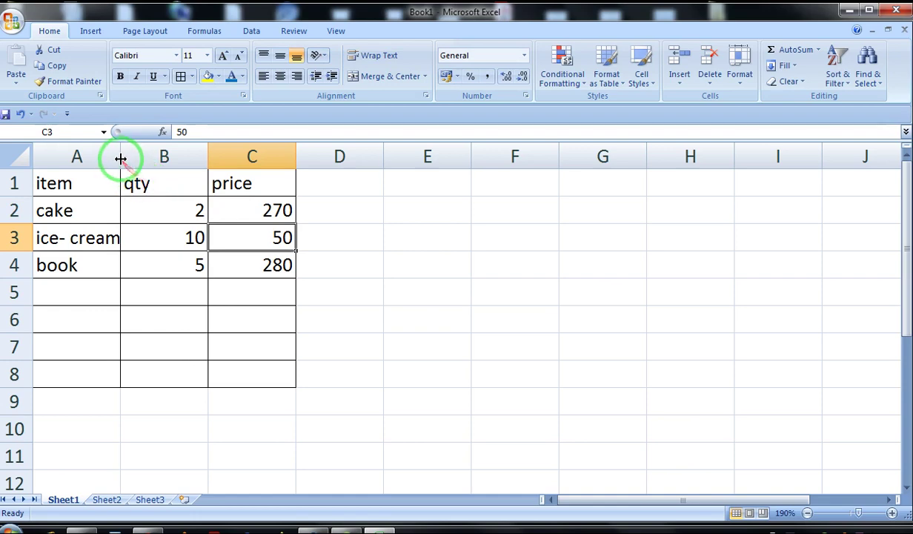
pyautogui.moveTo(121, 156); pyautogui.dragTo(136, 157)
# - Insert an entire column before the item column and apply all borders to cells A1 to A8
pyautogui.rightClick(99, 187)
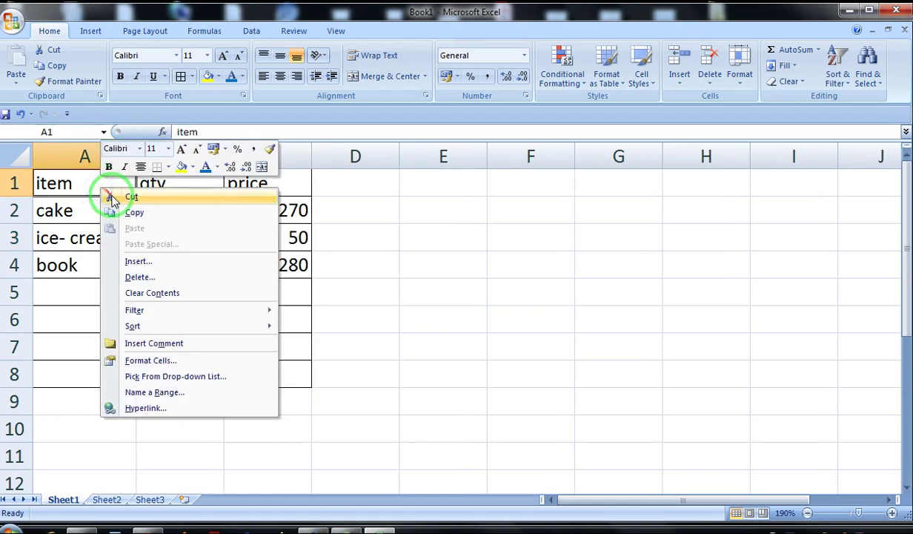
pyautogui.click(139, 261)
pyautogui.click(141, 279)
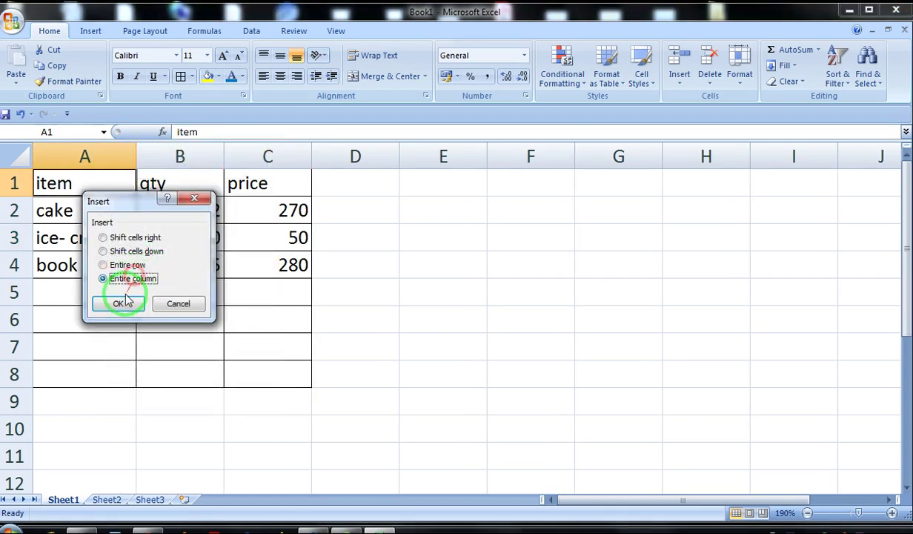
pyautogui.click(119, 304)
pyautogui.click(87, 237)
pyautogui.moveTo(86, 185); pyautogui.dragTo(100, 375)
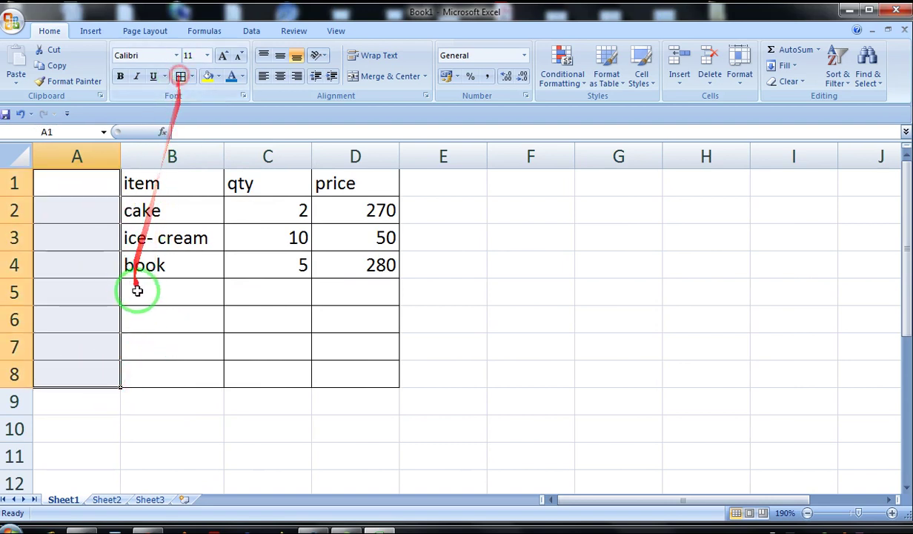
pyautogui.click(157, 369)
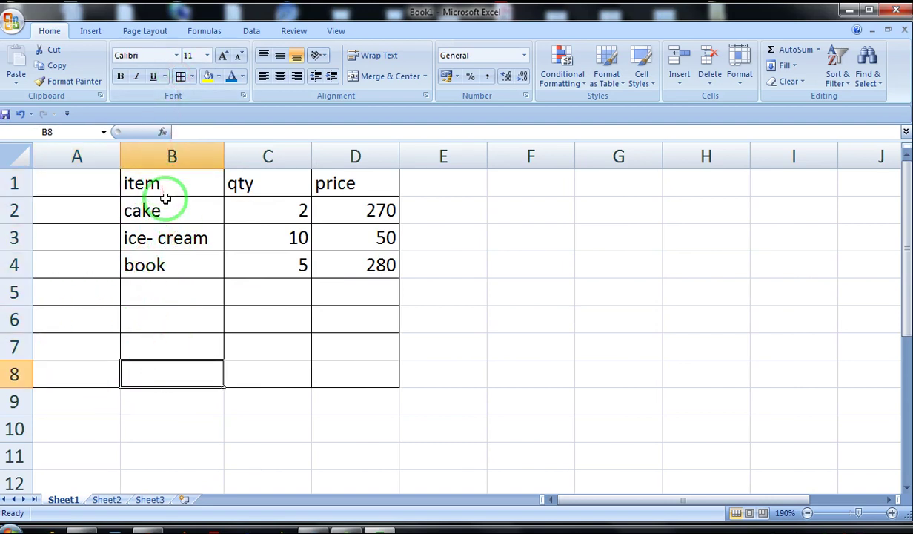
pyautogui.moveTo(167, 184); pyautogui.dragTo(177, 259)
pyautogui.click(185, 216)
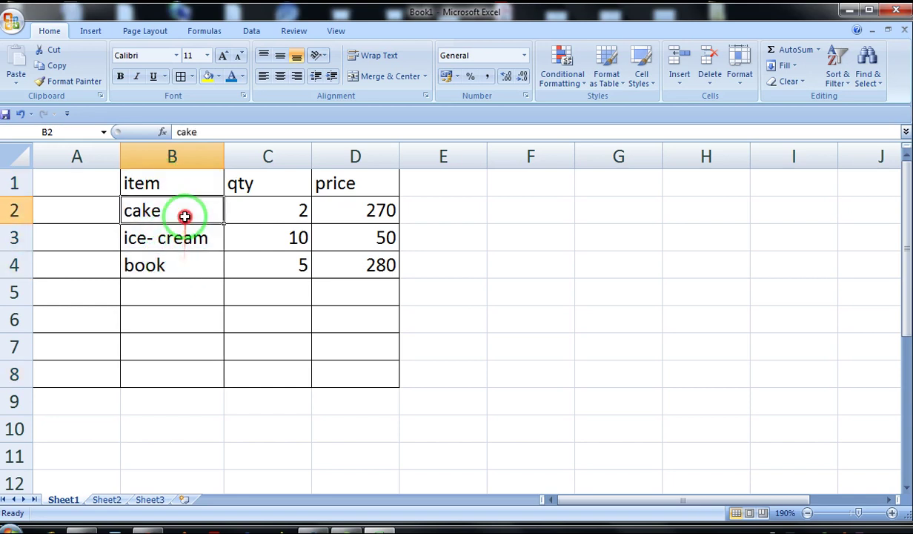
pyautogui.click(193, 291)
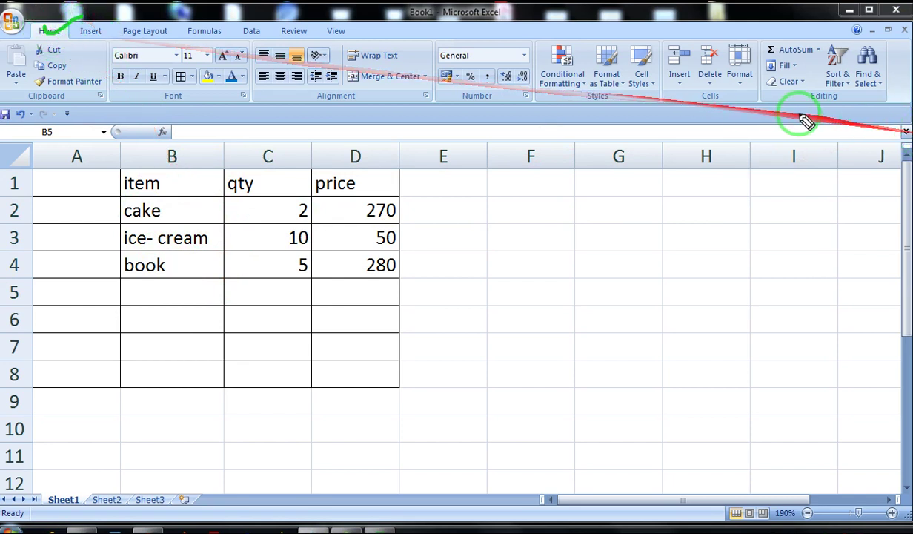
pyautogui.moveTo(814, 106); pyautogui.dragTo(843, 104)
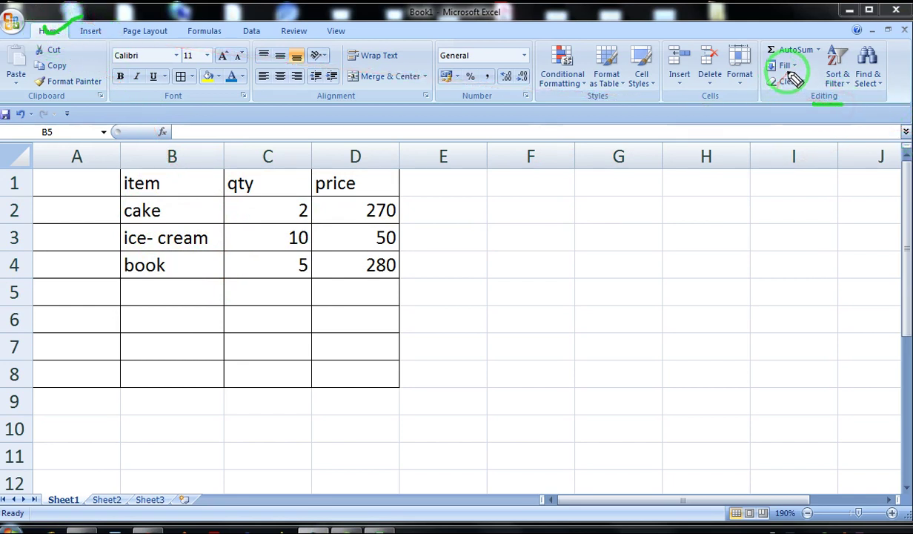
pyautogui.moveTo(787, 71)
pyautogui.mouseDown()
pyautogui.moveTo(772, 76)
pyautogui.moveTo(771, 97)
pyautogui.moveTo(808, 85)
pyautogui.moveTo(780, 77)
pyautogui.moveTo(809, 88)
pyautogui.mouseUp()
pyautogui.click(912, 228)
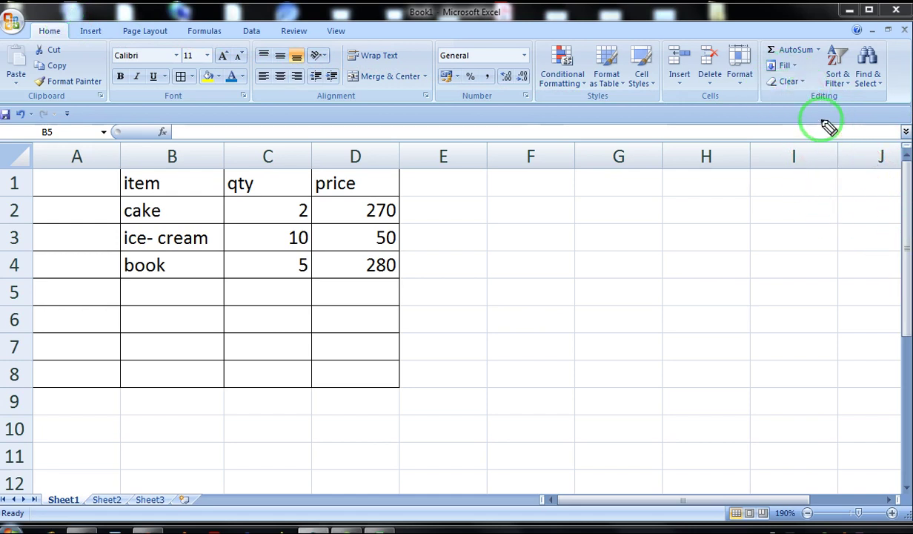
pyautogui.moveTo(774, 90)
pyautogui.mouseDown()
pyautogui.moveTo(793, 95)
pyautogui.moveTo(811, 85)
pyautogui.mouseUp()
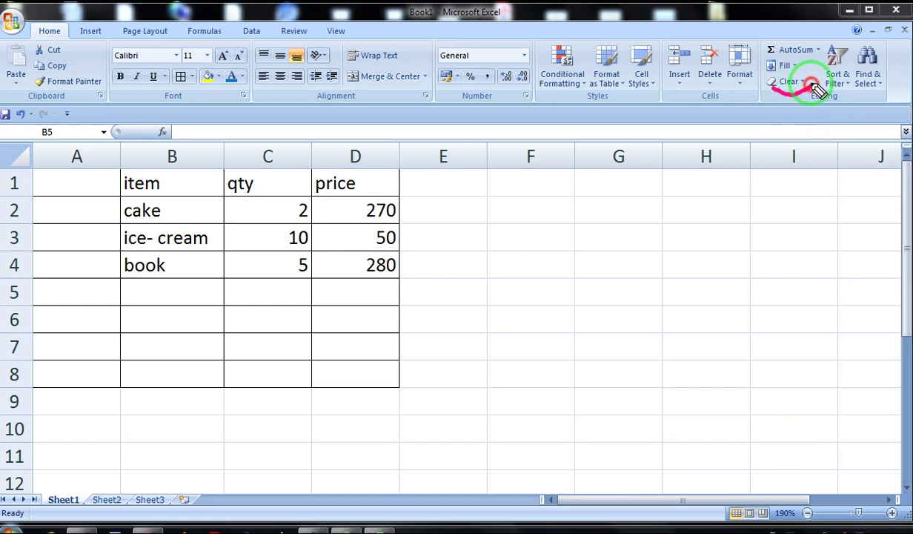
pyautogui.click(167, 204)
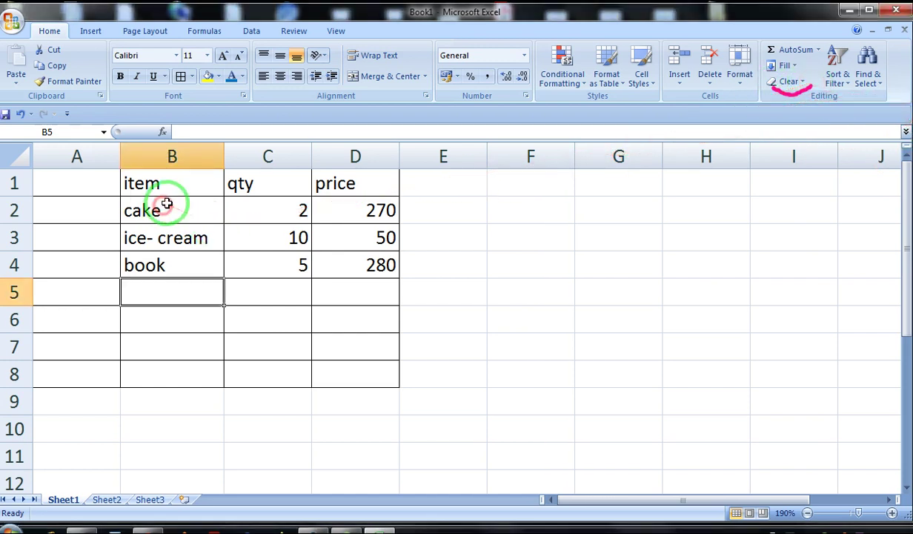
# - Clear all content and formatting from the qty cells C1 to C4, and undo the clearing
pyautogui.moveTo(282, 183); pyautogui.dragTo(305, 272)
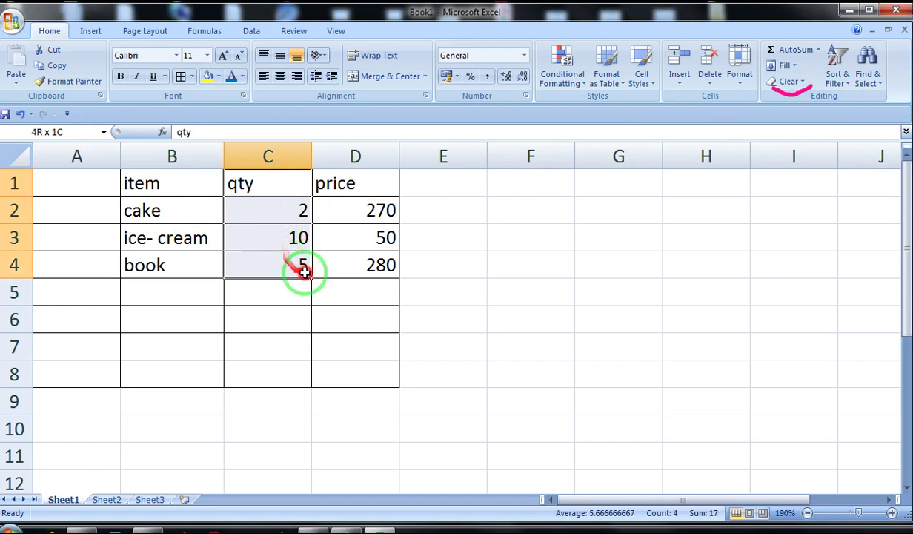
pyautogui.click(805, 83)
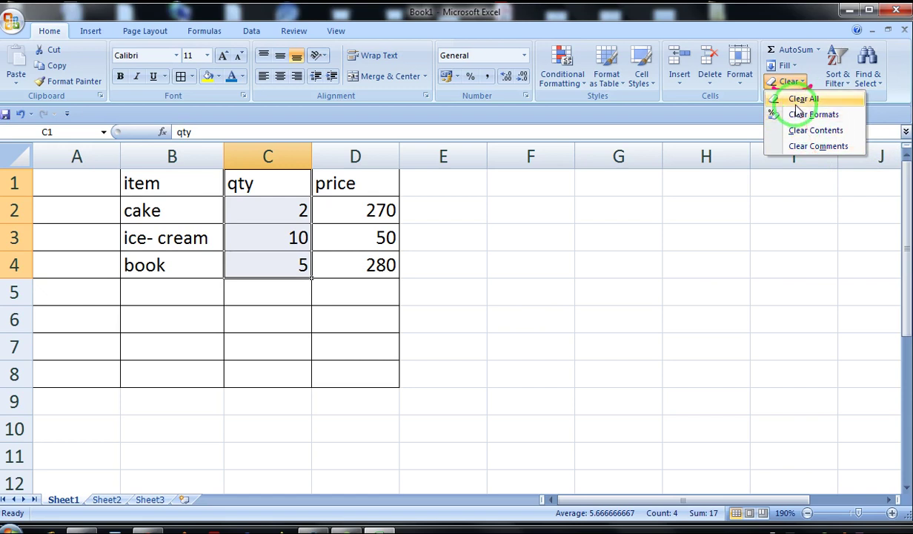
pyautogui.click(797, 106)
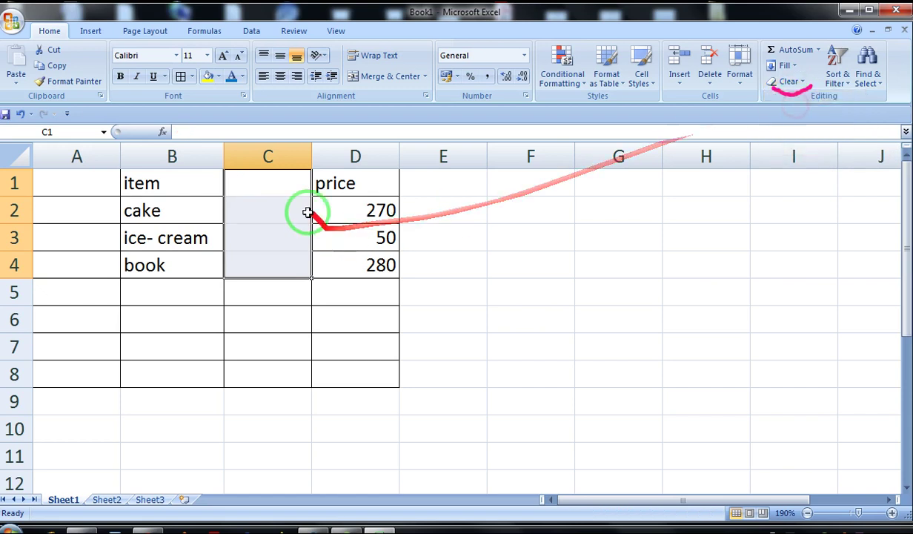
pyautogui.click(289, 286)
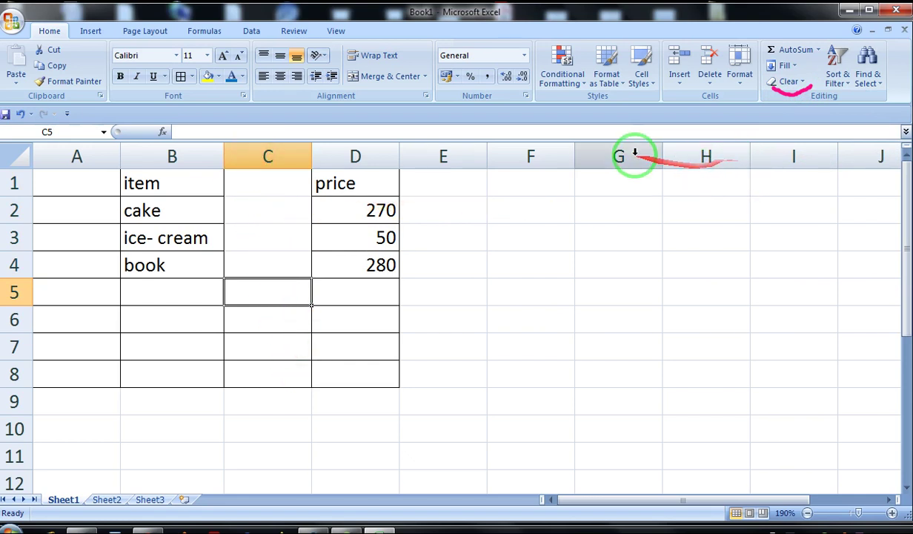
pyautogui.hotkey('ctrl', 'z')
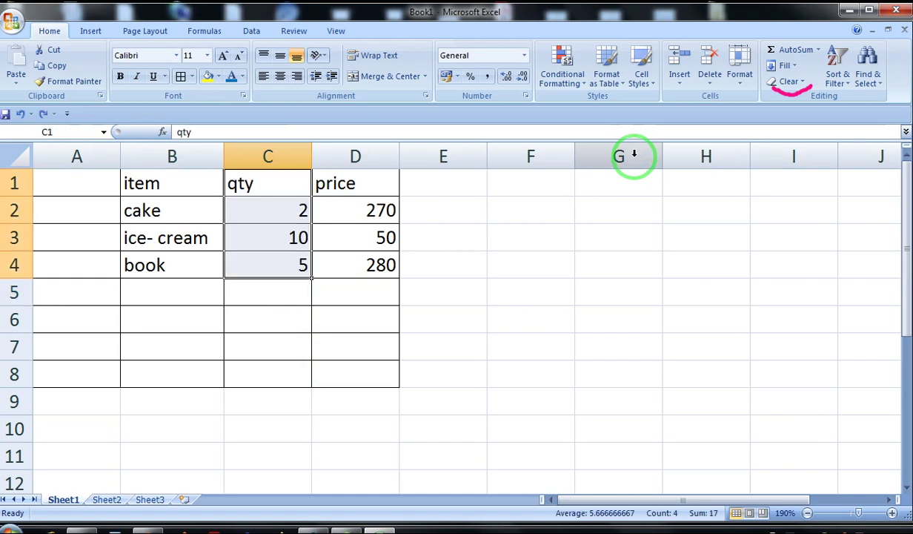
pyautogui.click(275, 311)
# - Try to delete the entire qty column
pyautogui.click(278, 158)
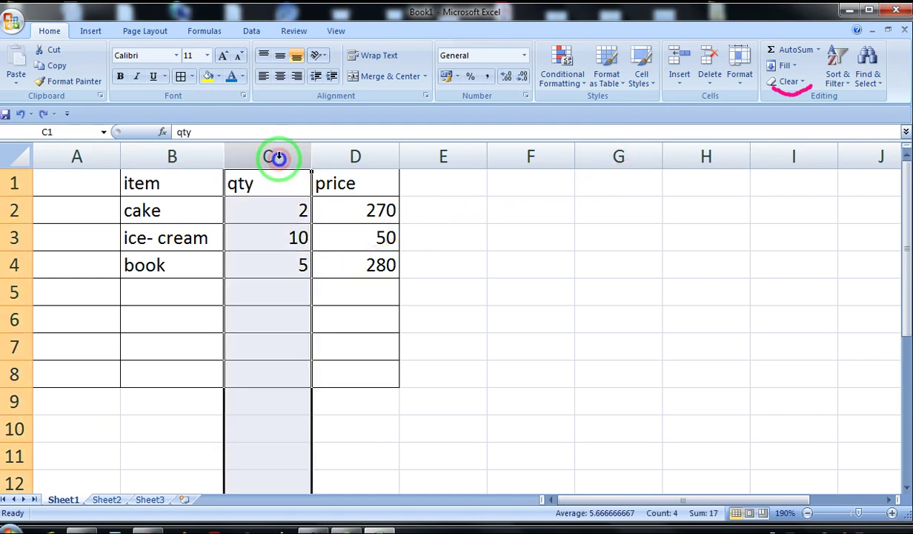
pyautogui.rightClick(279, 158)
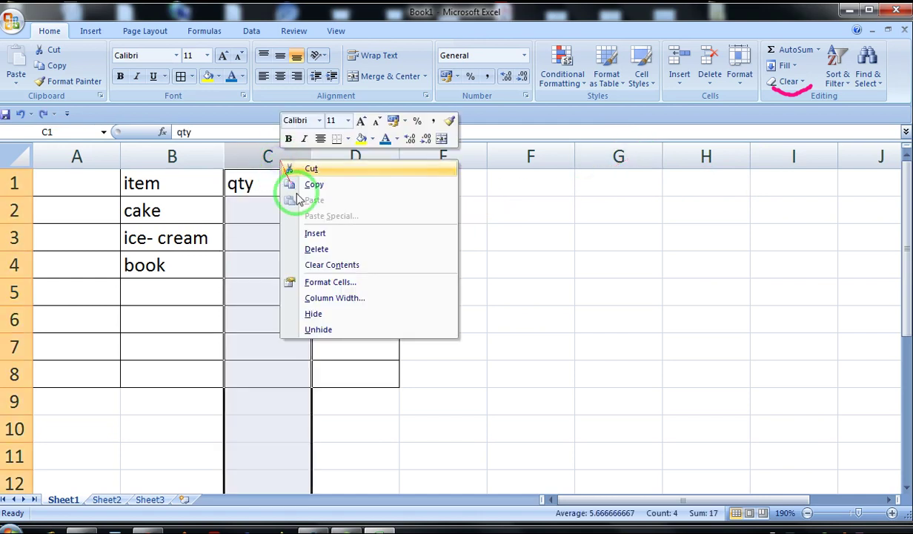
pyautogui.click(333, 257)
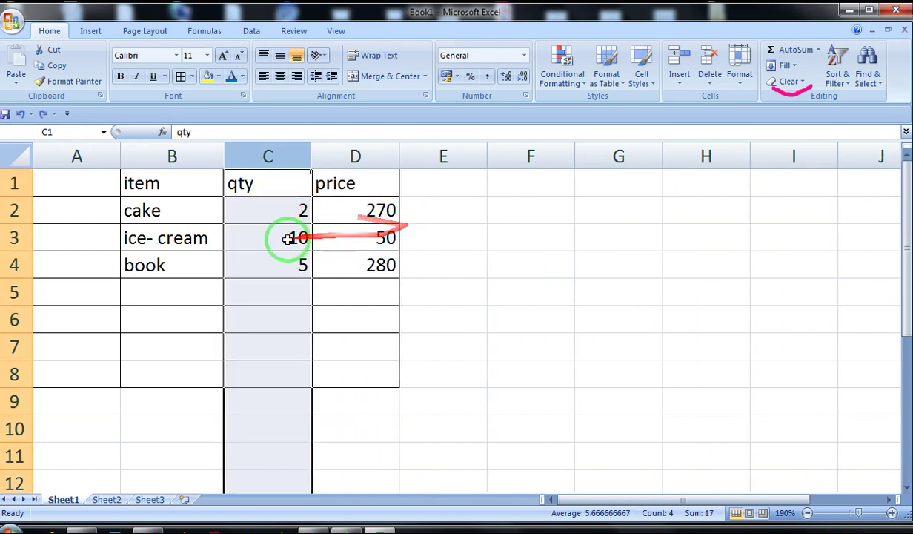
pyautogui.click(271, 232)
# - Apply Clear All to the qty header and its three quantities, and undo it
pyautogui.moveTo(274, 190); pyautogui.dragTo(281, 265)
pyautogui.click(793, 81)
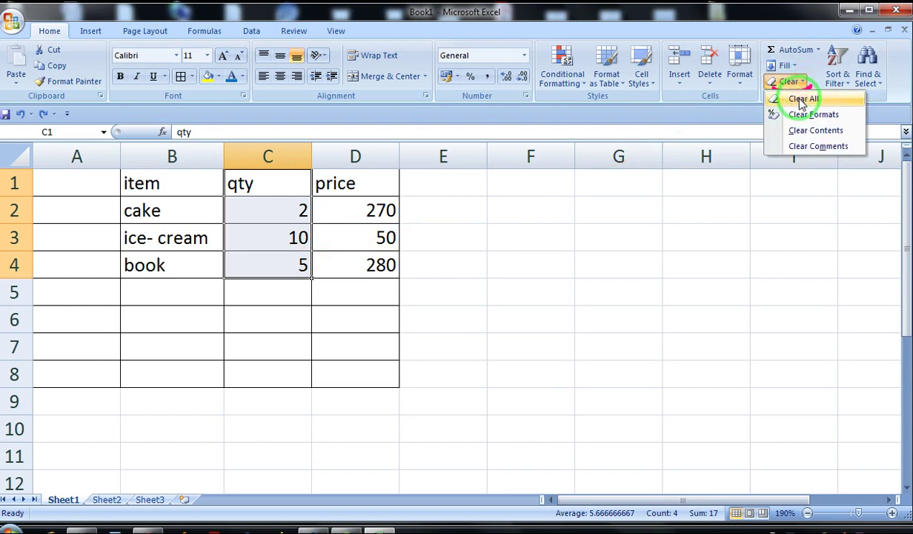
pyautogui.click(802, 100)
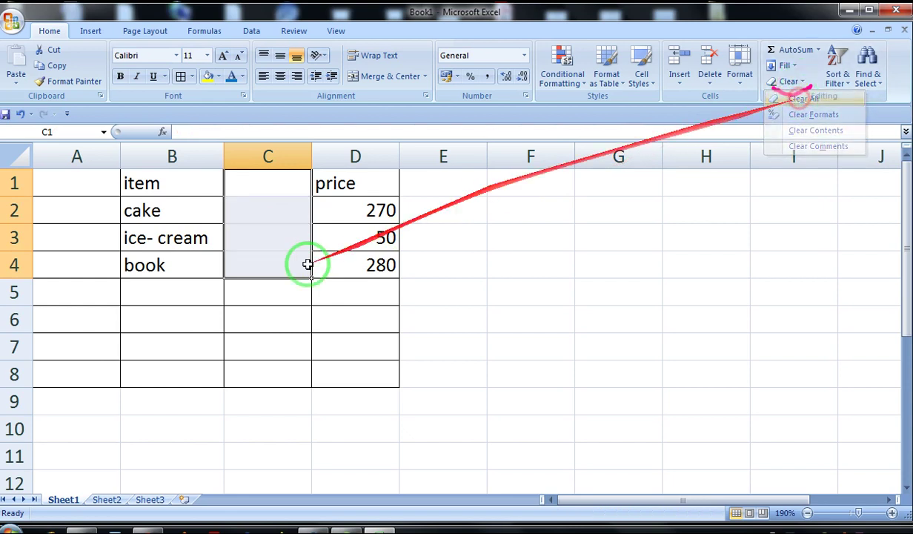
pyautogui.hotkey('ctrl', 'z')
pyautogui.click(284, 298)
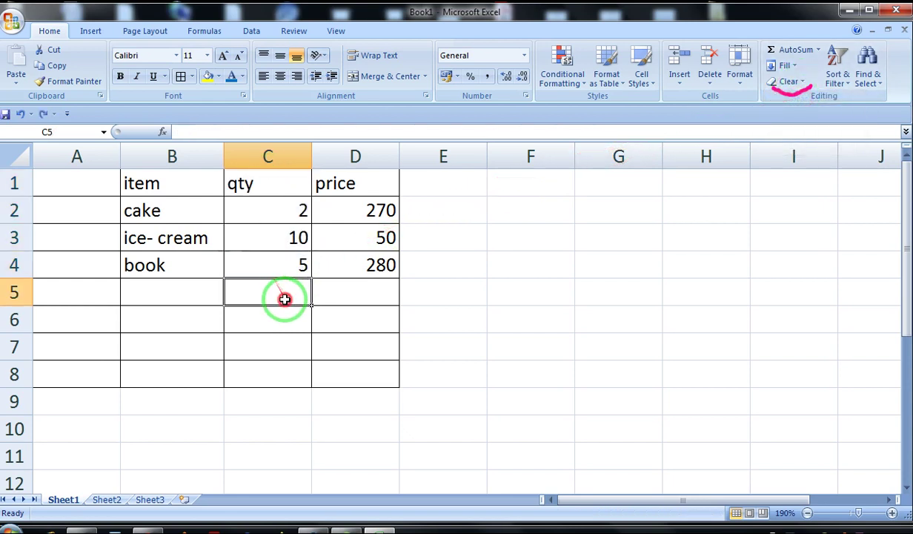
pyautogui.moveTo(278, 189); pyautogui.dragTo(254, 256)
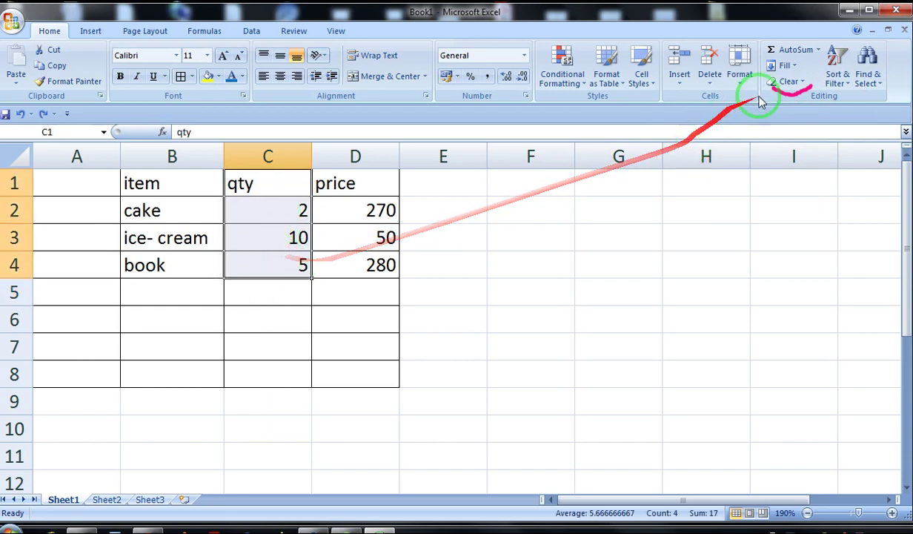
pyautogui.click(792, 82)
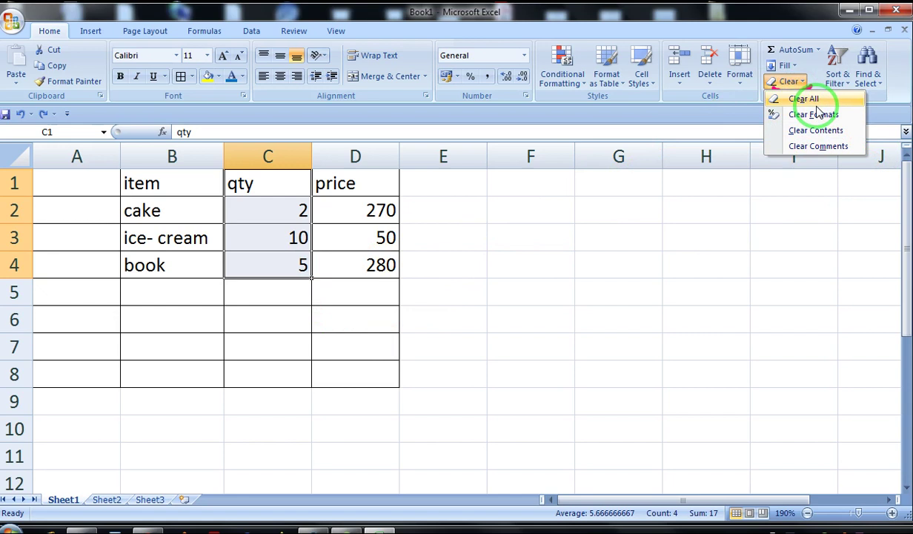
pyautogui.click(255, 237)
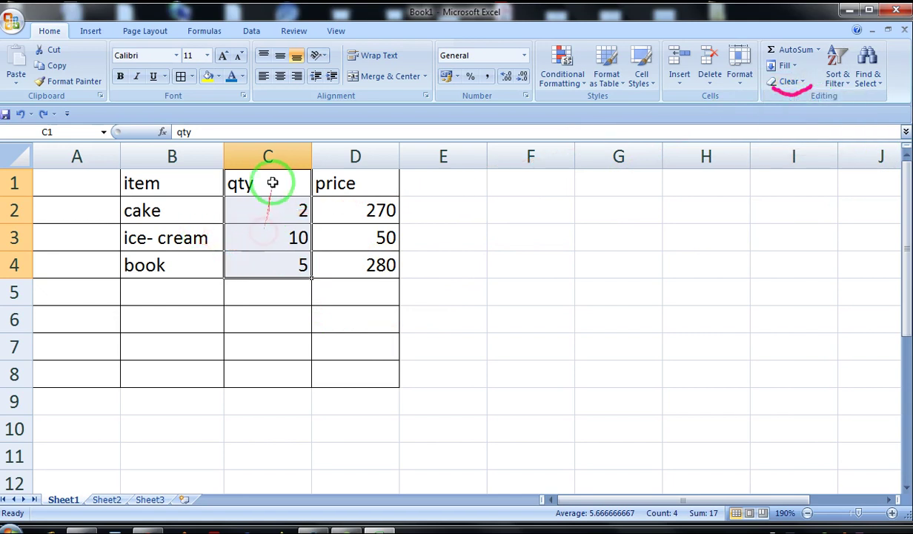
pyautogui.click(295, 262)
pyautogui.moveTo(274, 183); pyautogui.dragTo(302, 347)
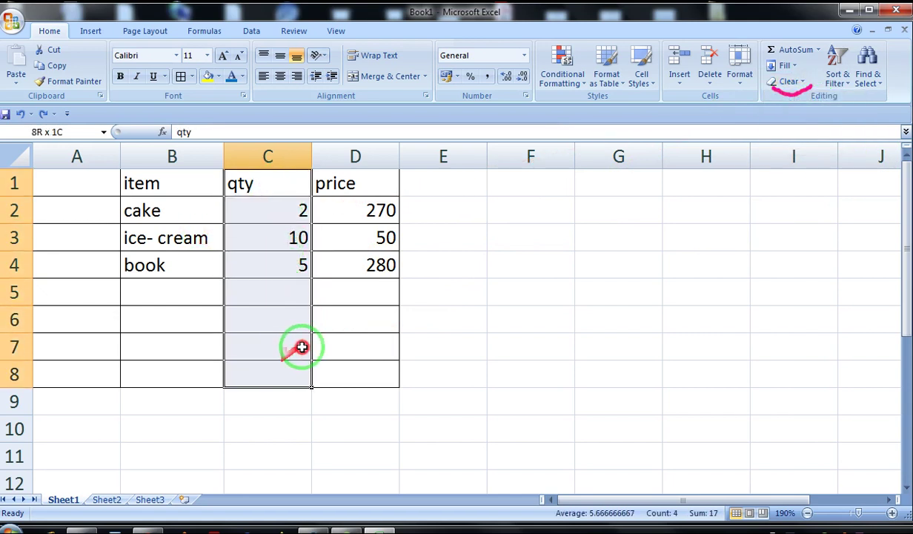
pyautogui.click(278, 318)
# - Fill the qty cells C1 to C4 with yellow
pyautogui.moveTo(274, 185); pyautogui.dragTo(286, 267)
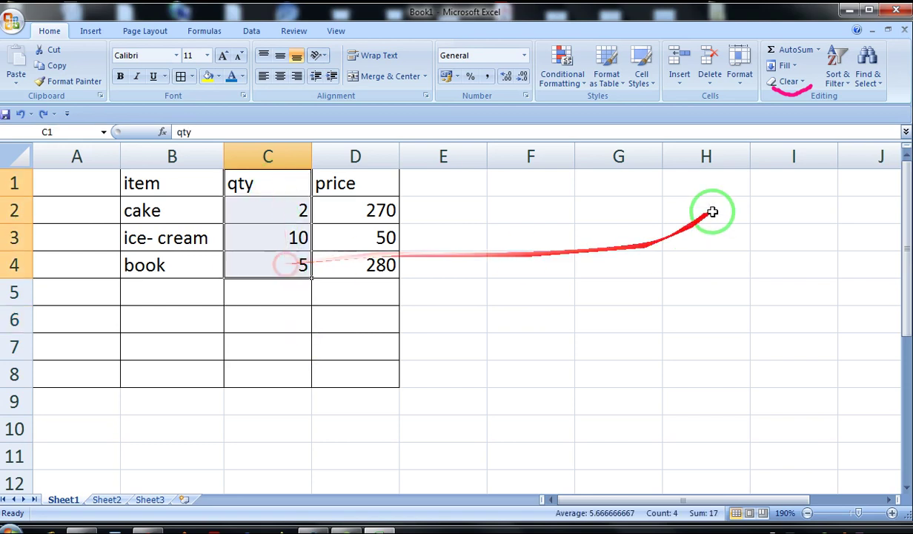
pyautogui.click(805, 82)
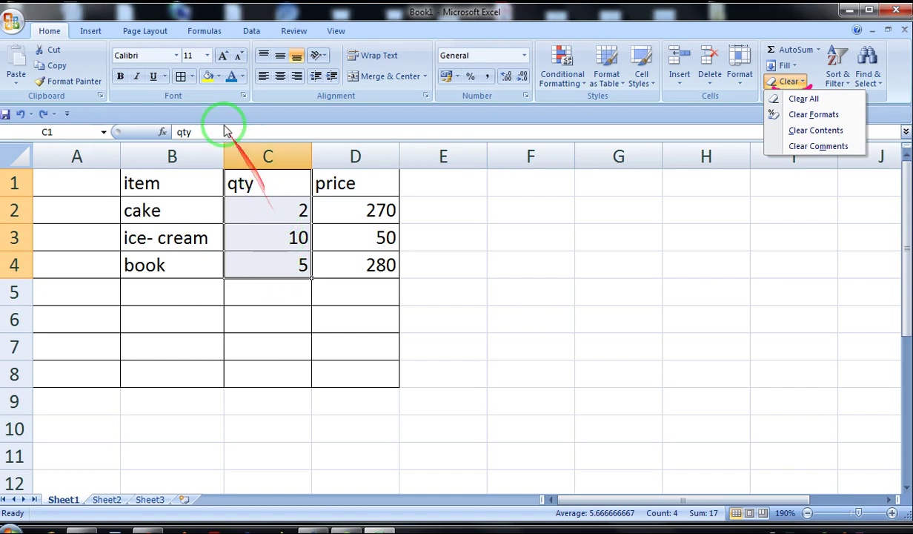
pyautogui.click(207, 78)
# - Fill the cake quantity in C2 with red and the book quantity in C4 with light blue
pyautogui.click(255, 216)
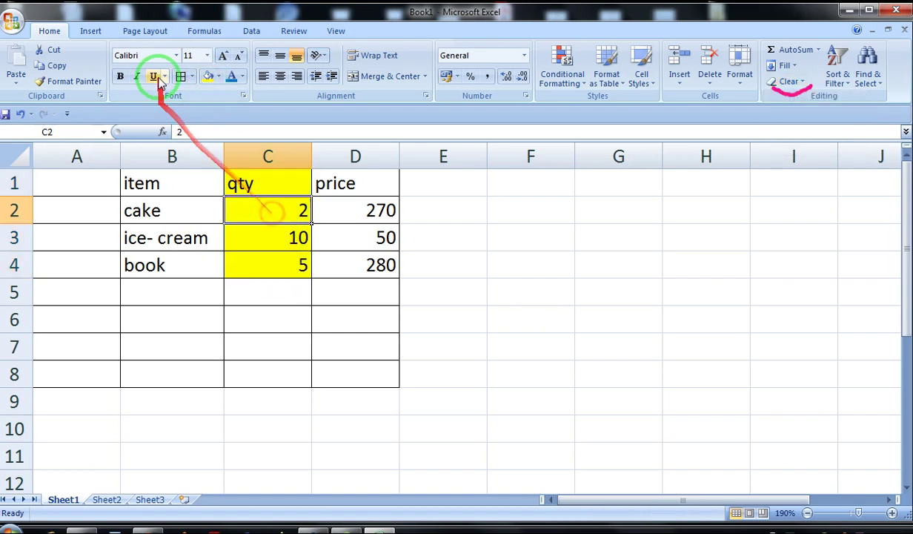
pyautogui.click(219, 77)
pyautogui.click(219, 183)
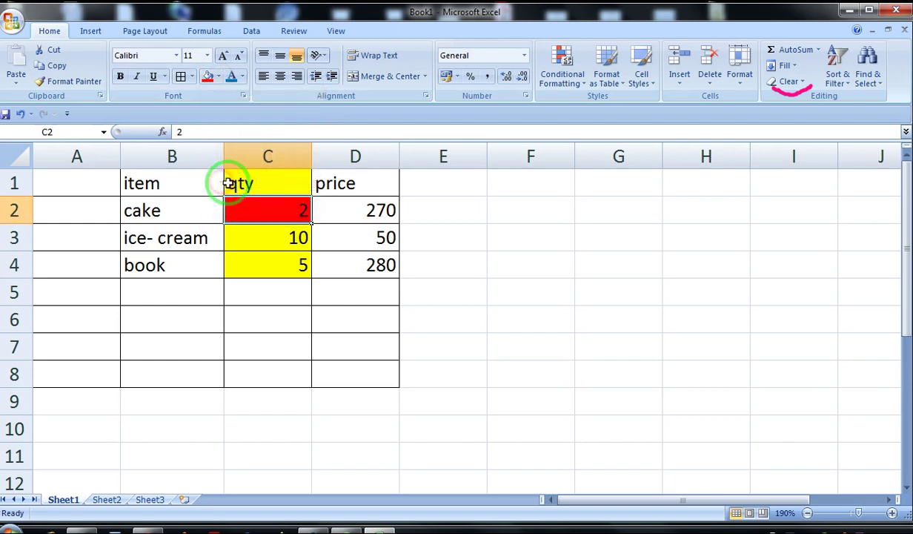
pyautogui.click(276, 261)
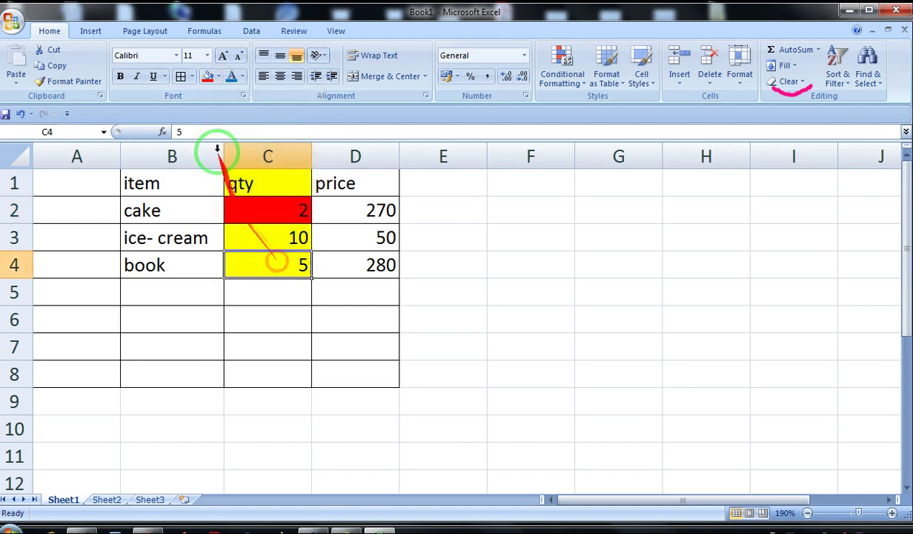
pyautogui.click(219, 77)
pyautogui.click(279, 183)
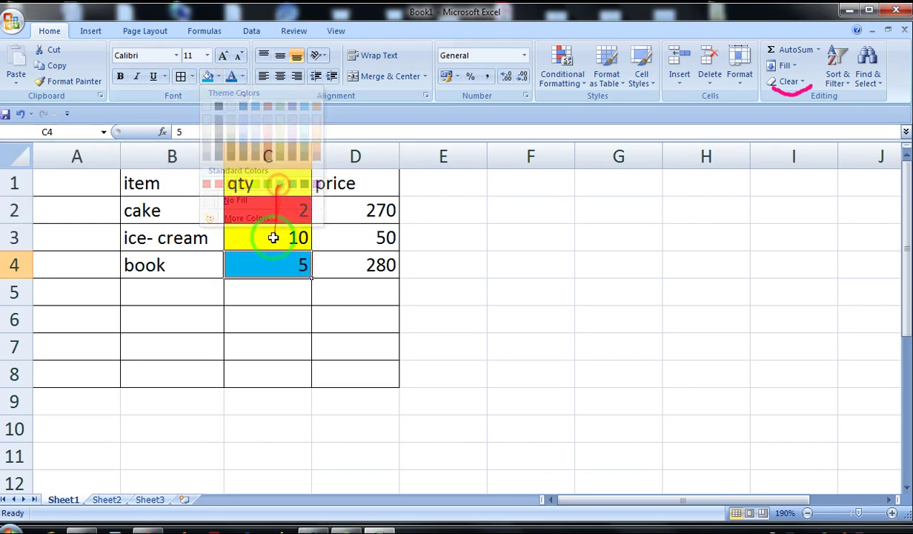
# - Set the ice- cream quantity in C3 to size 26 Algerian and the qty header in C1 to Arial Black
pyautogui.click(269, 237)
pyautogui.click(205, 55)
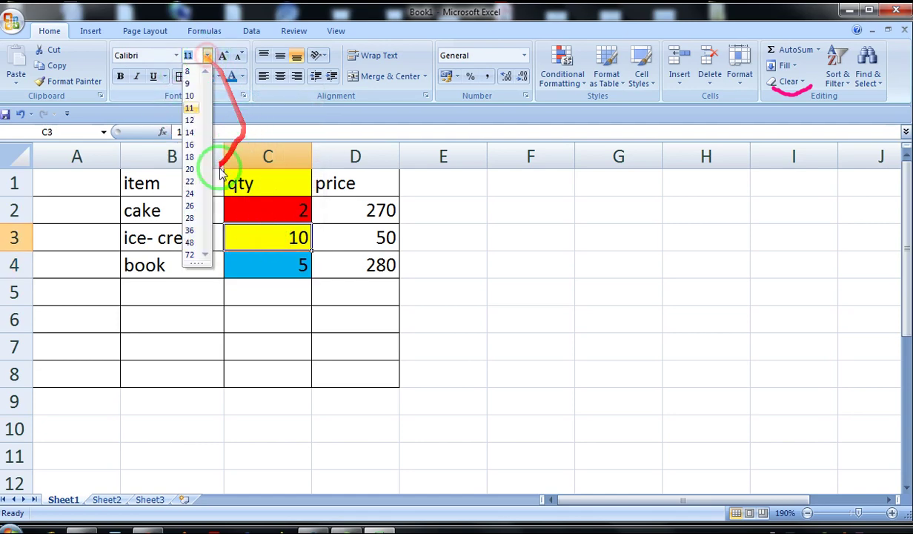
pyautogui.click(190, 200)
pyautogui.click(176, 56)
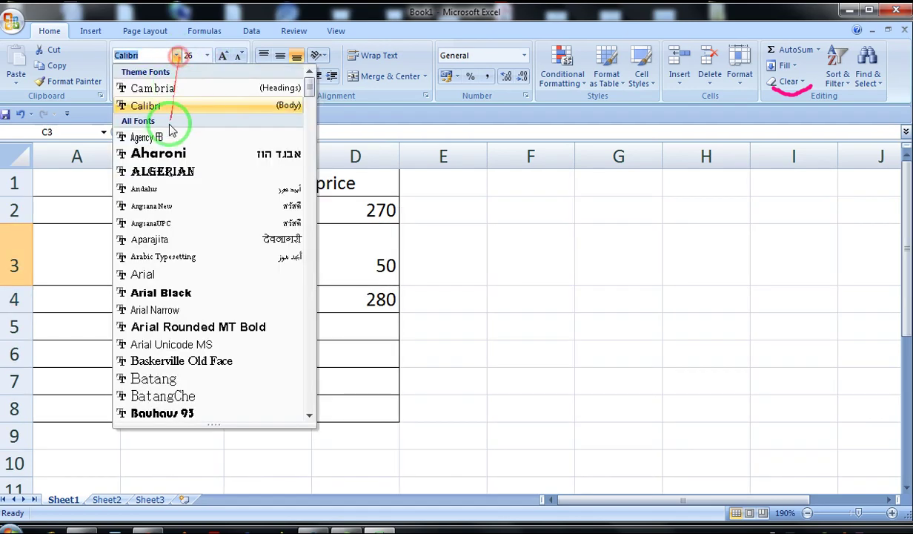
pyautogui.click(248, 174)
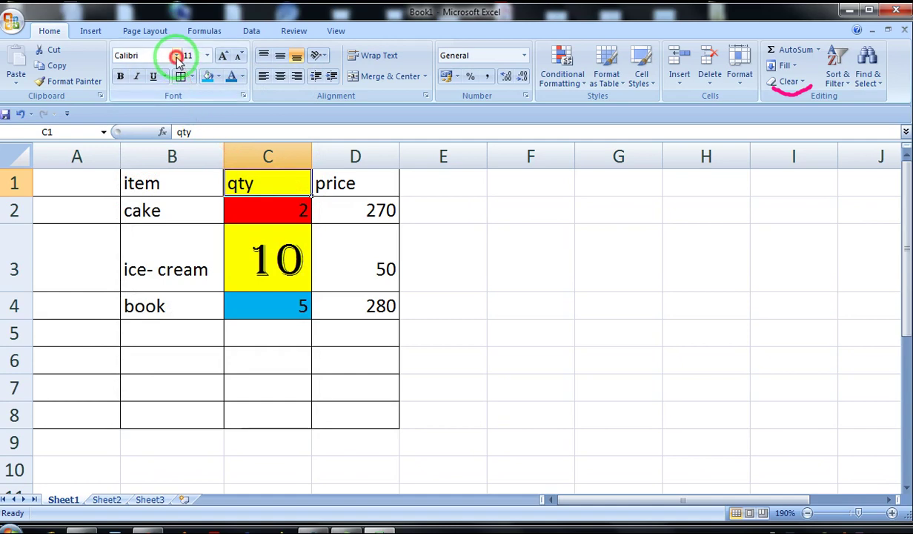
pyautogui.click(177, 56)
pyautogui.click(132, 296)
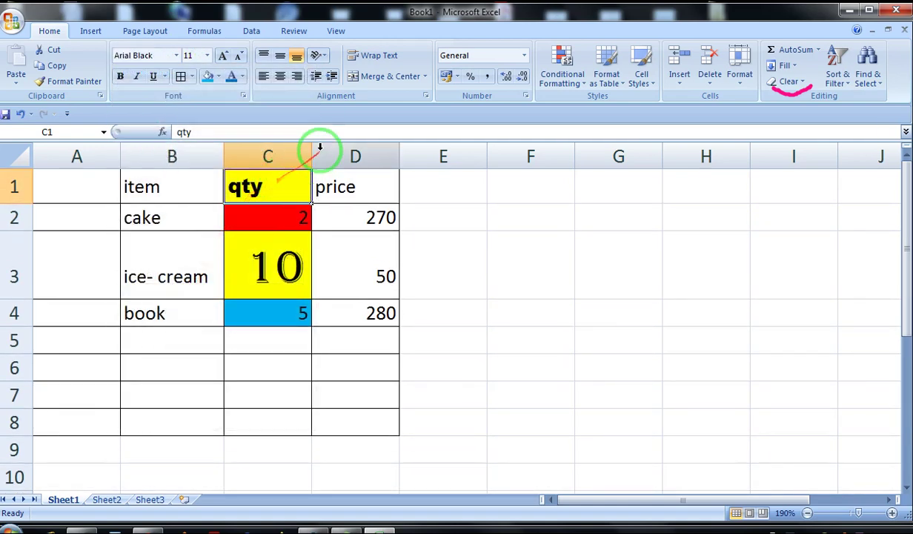
# - Set the qty header in C1 to font size 24 and widen column C slightly
pyautogui.moveTo(312, 156); pyautogui.dragTo(316, 155)
pyautogui.click(206, 56)
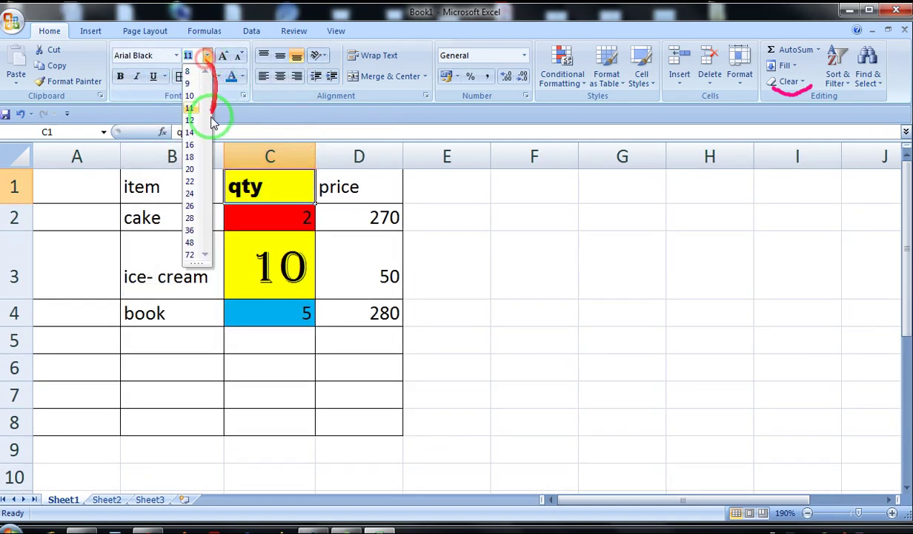
pyautogui.click(190, 187)
pyautogui.click(285, 271)
pyautogui.moveTo(315, 156); pyautogui.dragTo(325, 156)
pyautogui.click(456, 259)
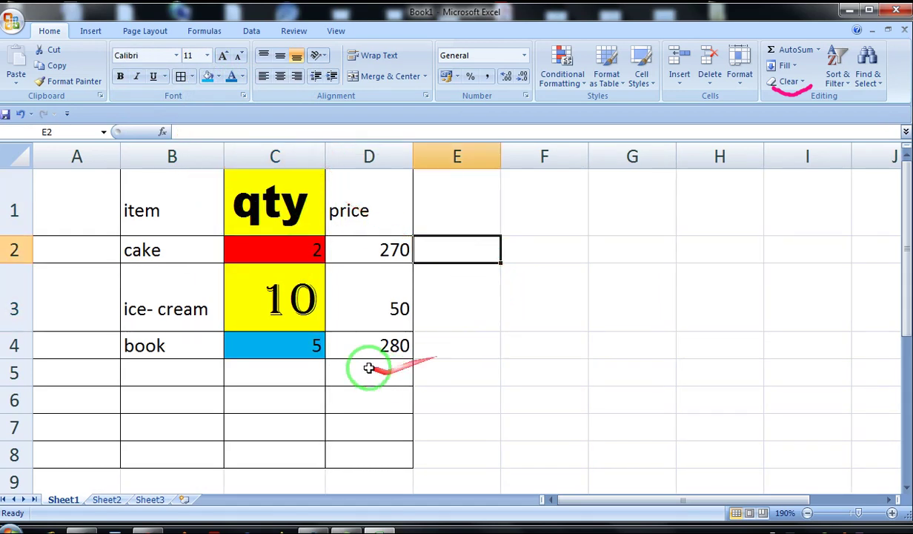
# - Apply Clear All to the qty header and quantities in C1 to C4, and undo it
pyautogui.moveTo(285, 198); pyautogui.dragTo(283, 339)
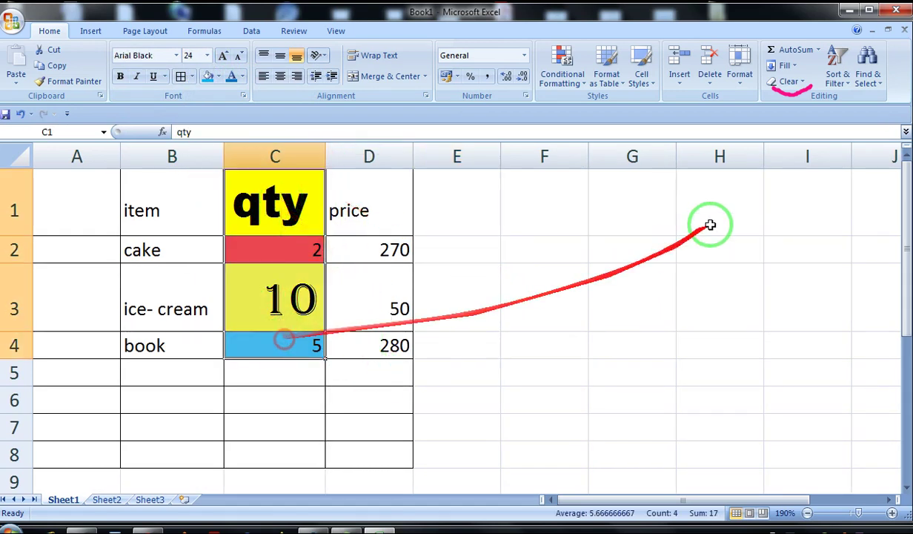
pyautogui.click(794, 83)
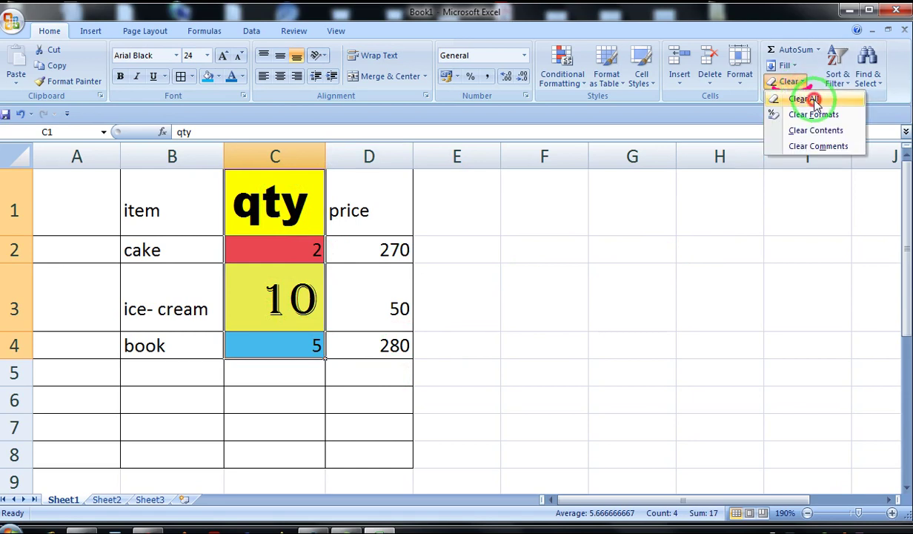
pyautogui.click(814, 101)
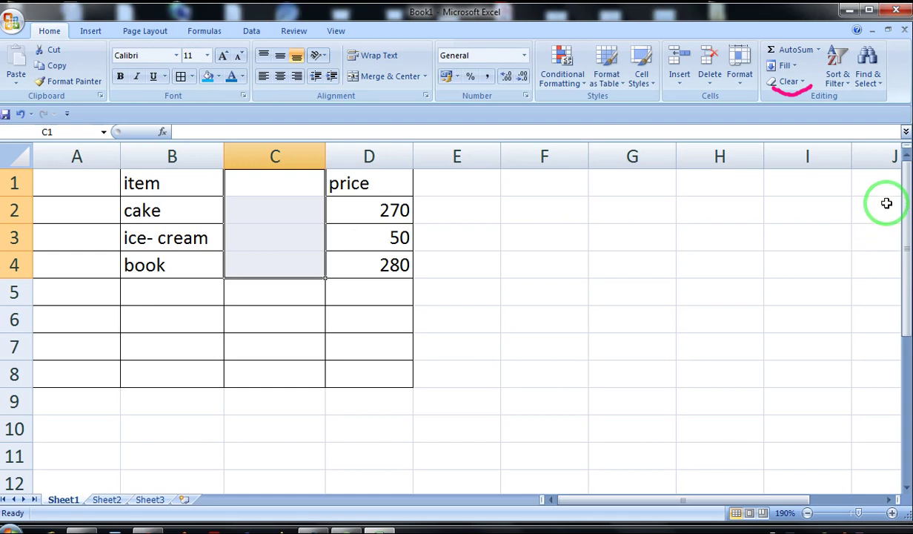
pyautogui.hotkey('ctrl', 'z')
# - Apply Clear Formats to the qty cells C1 to C4 and undo it, twice in a row
pyautogui.click(792, 82)
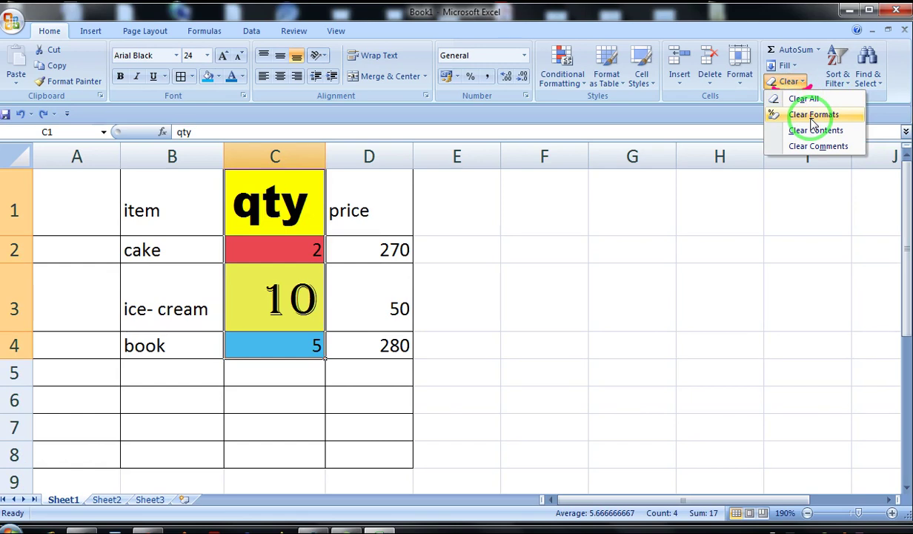
pyautogui.click(812, 120)
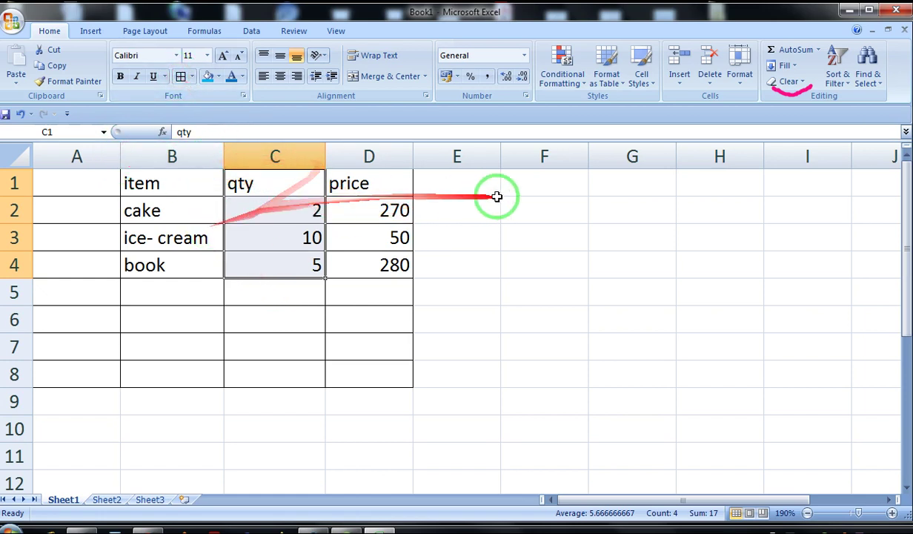
pyautogui.hotkey('ctrl', 'z')
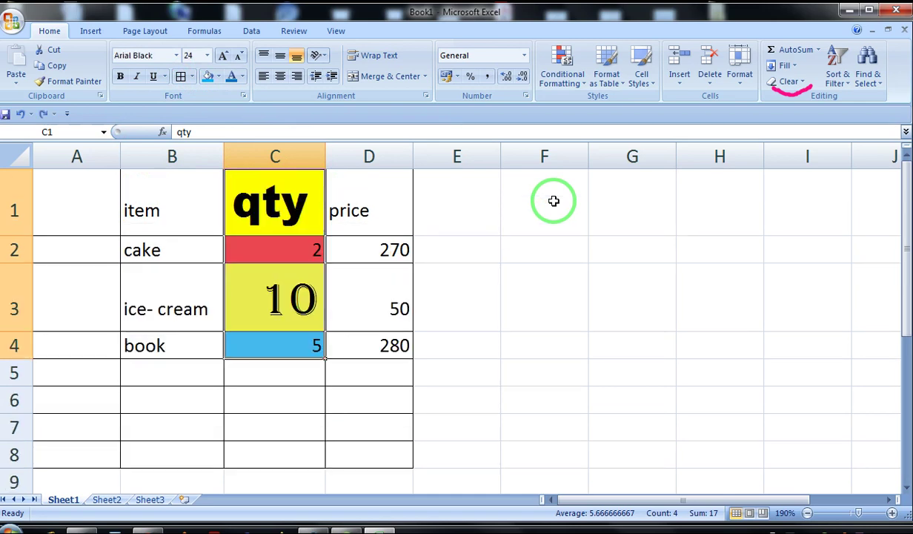
pyautogui.click(793, 81)
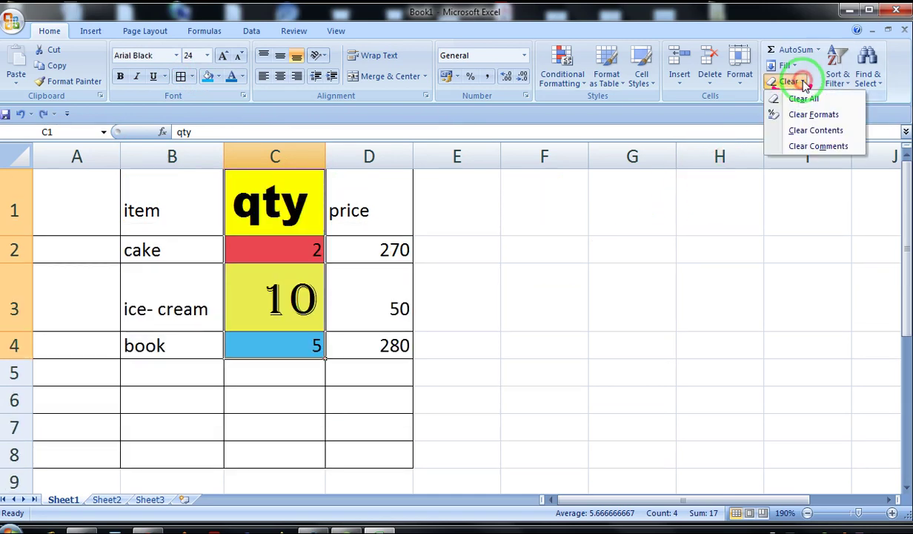
pyautogui.click(820, 117)
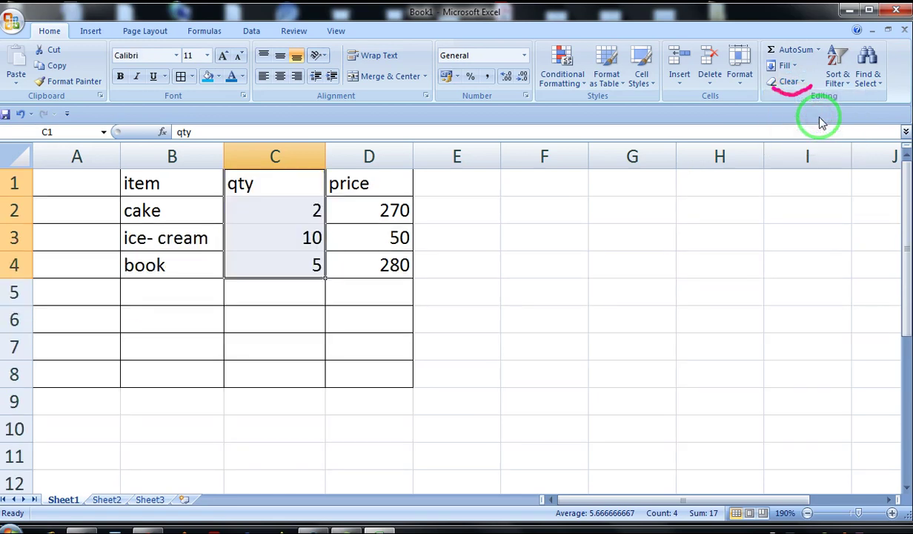
pyautogui.hotkey('ctrl', 'z')
# - Apply Clear Contents to the formatted qty cells C1 to C4
pyautogui.click(801, 82)
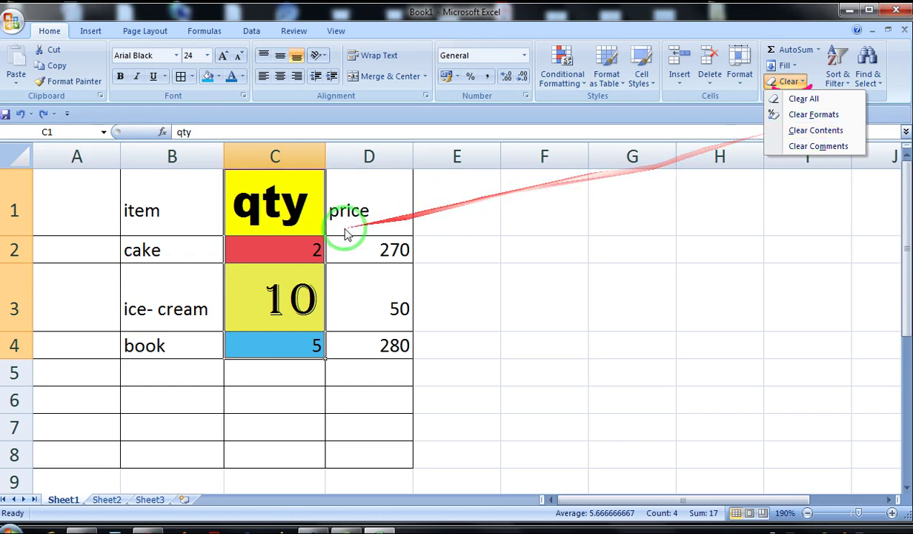
pyautogui.click(303, 230)
pyautogui.click(284, 295)
pyautogui.moveTo(281, 214); pyautogui.dragTo(315, 338)
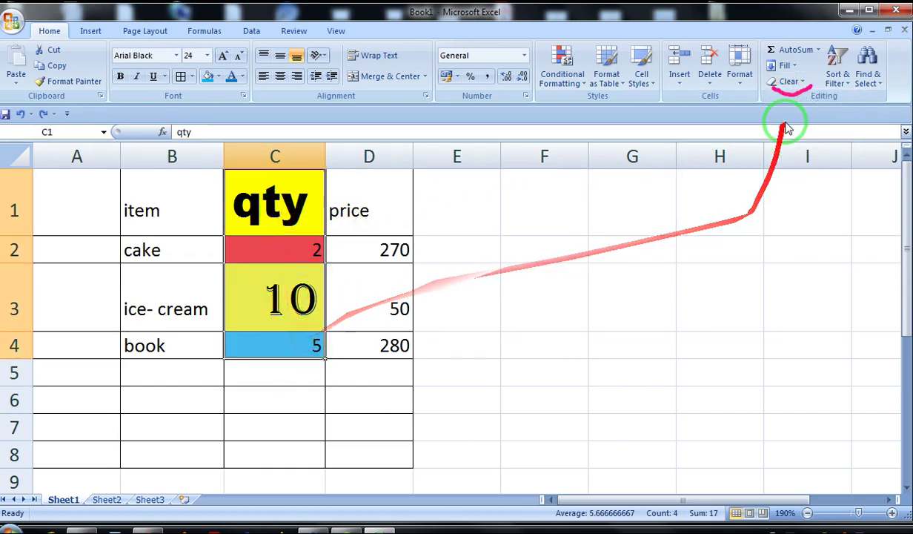
pyautogui.click(795, 82)
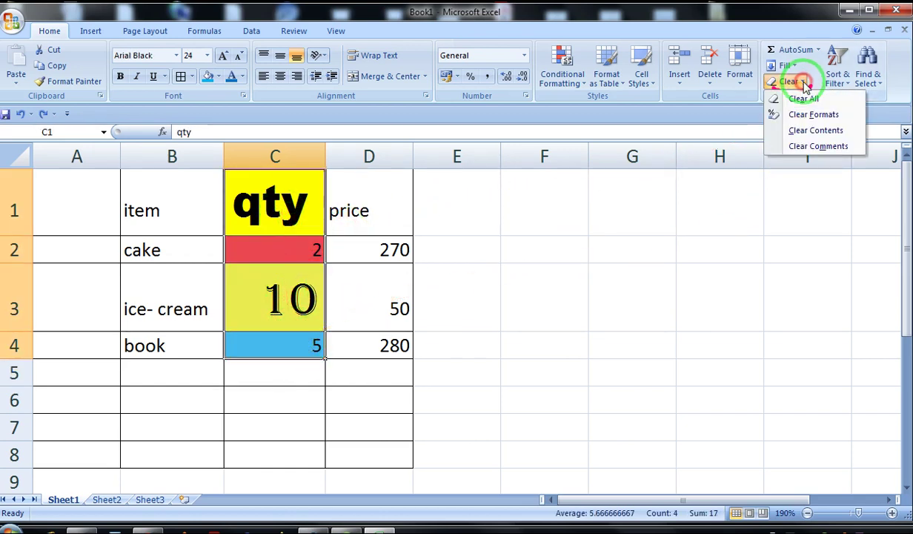
pyautogui.click(815, 132)
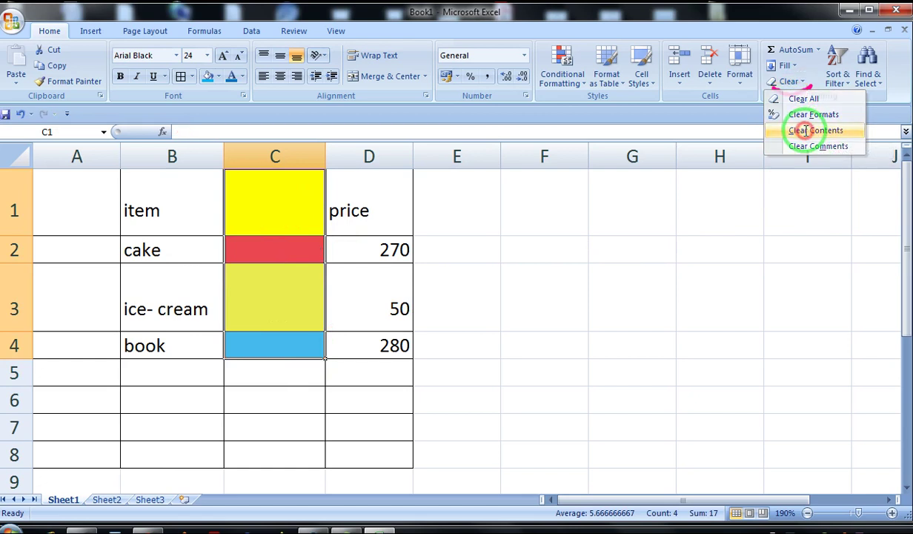
pyautogui.click(383, 373)
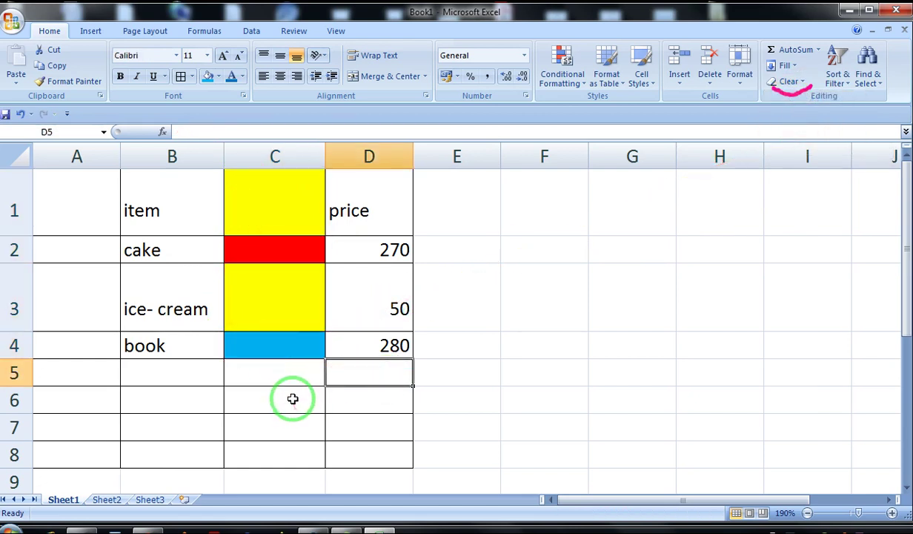
# - Enter 123 in the yellow header cell C1 and widen column C to fit the number
pyautogui.click(289, 210)
pyautogui.write('123')
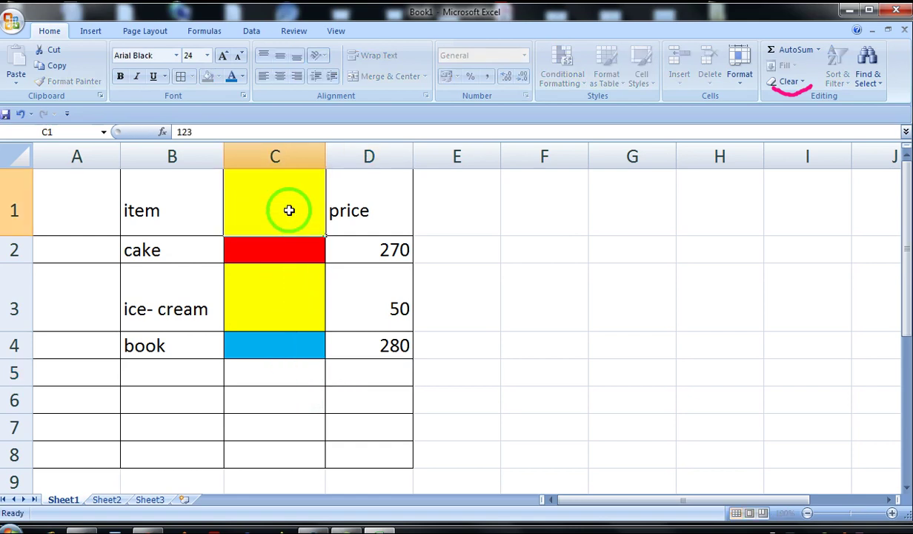
pyautogui.press('Return')
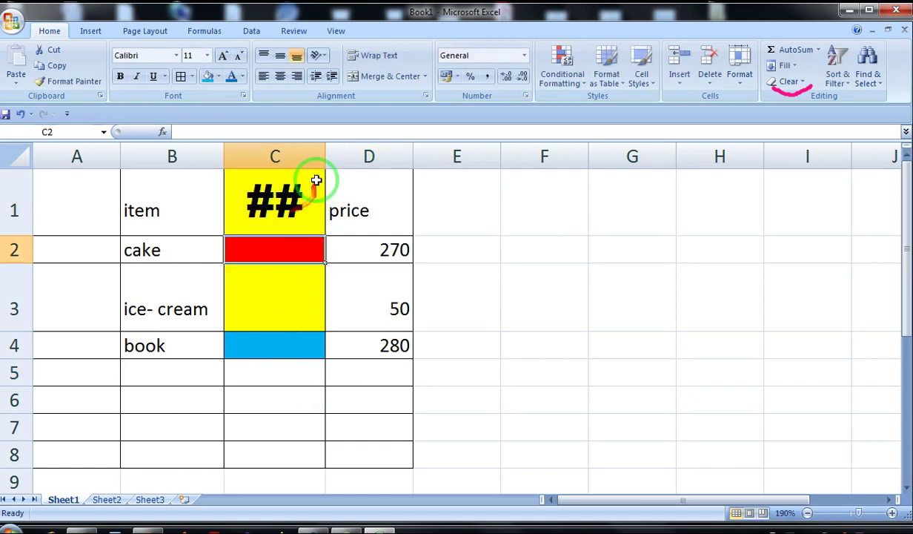
pyautogui.moveTo(324, 158); pyautogui.dragTo(365, 157)
# - Enter 3 as the cake and ice- cream quantities in C2 and C3, and 44 as the book quantity in C4
pyautogui.write('3')
pyautogui.click(295, 305)
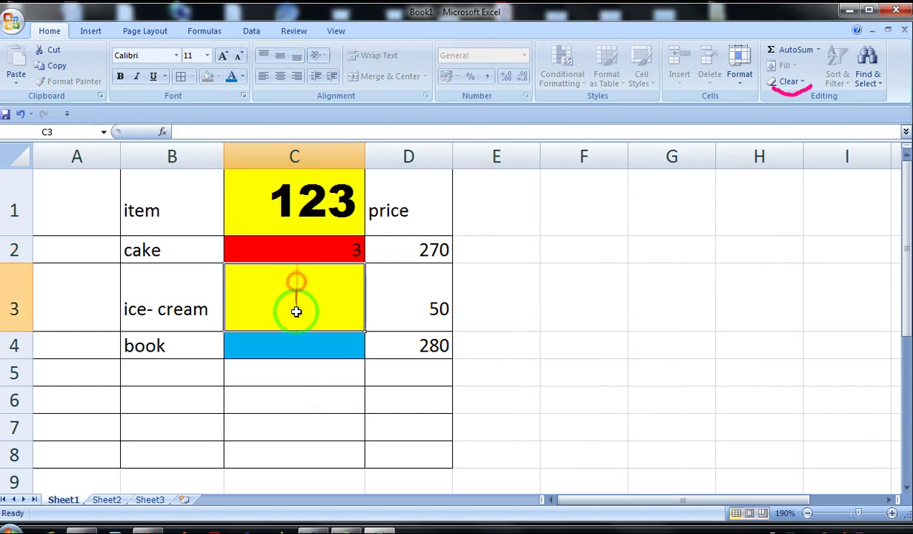
pyautogui.write('3')
pyautogui.click(305, 346)
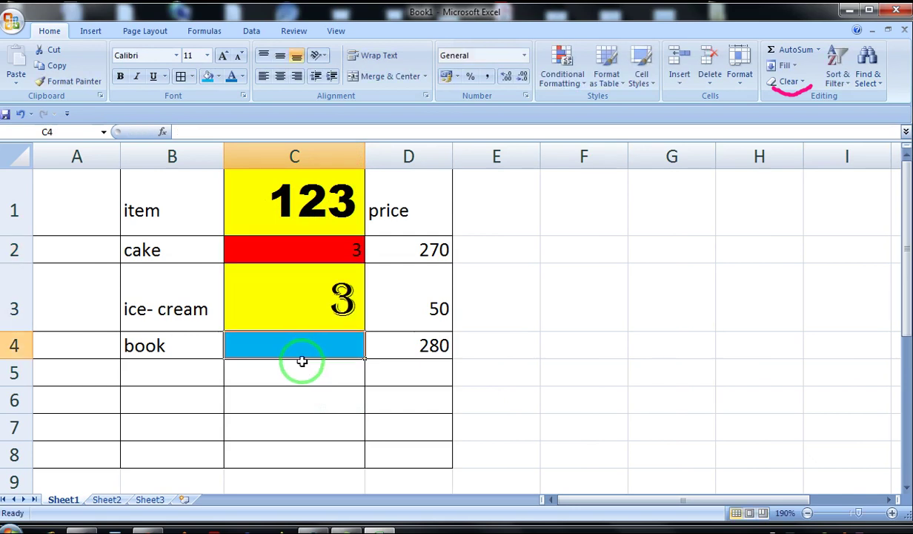
pyautogui.write('44')
pyautogui.click(299, 319)
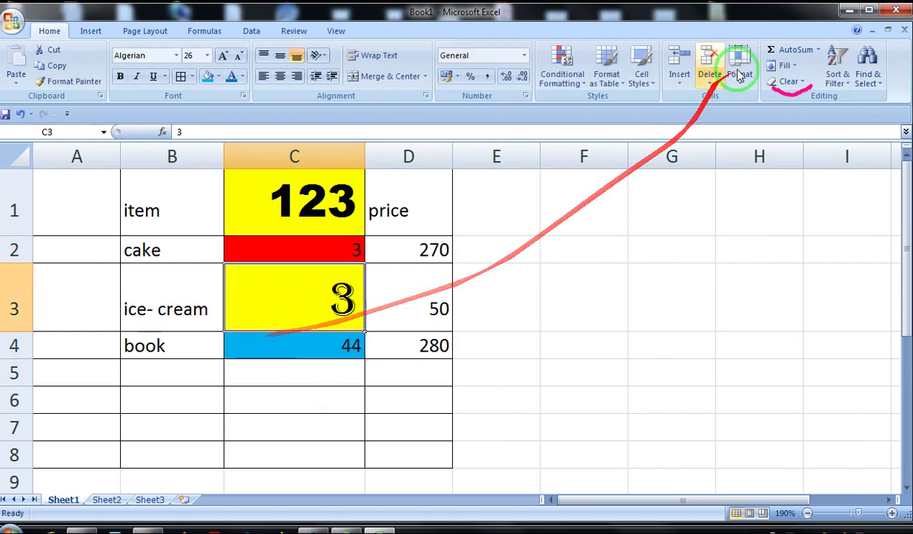
# - Apply Clear Formats to the refilled cells C1 to C4, and undo it
pyautogui.click(791, 82)
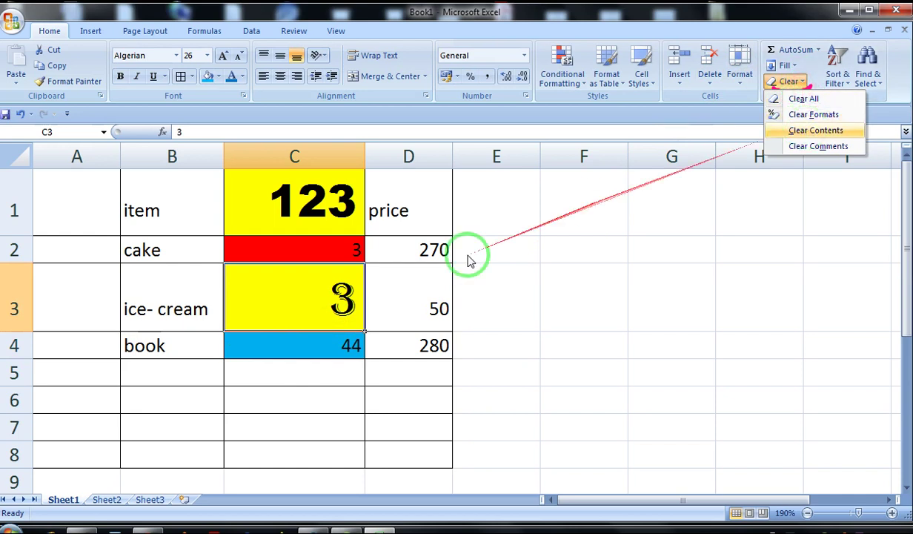
pyautogui.click(310, 305)
pyautogui.click(318, 346)
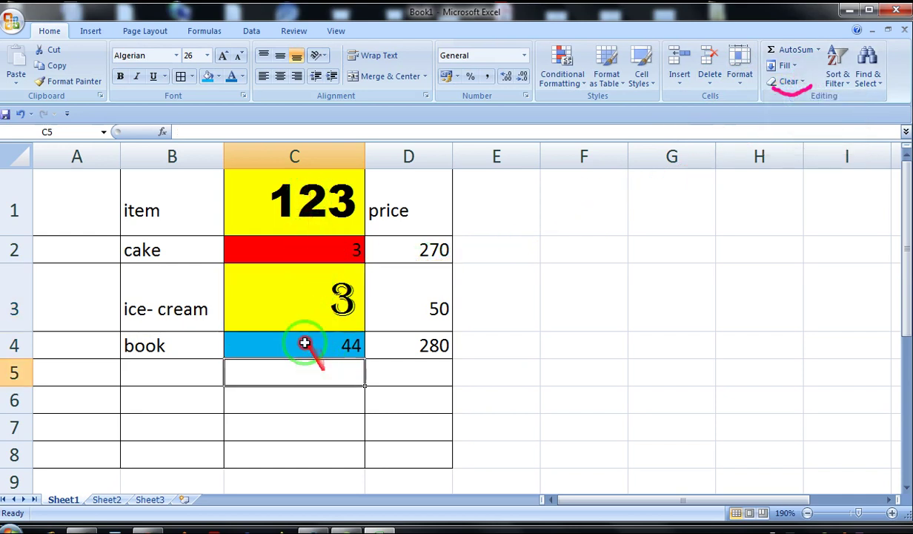
pyautogui.moveTo(255, 212); pyautogui.dragTo(322, 342)
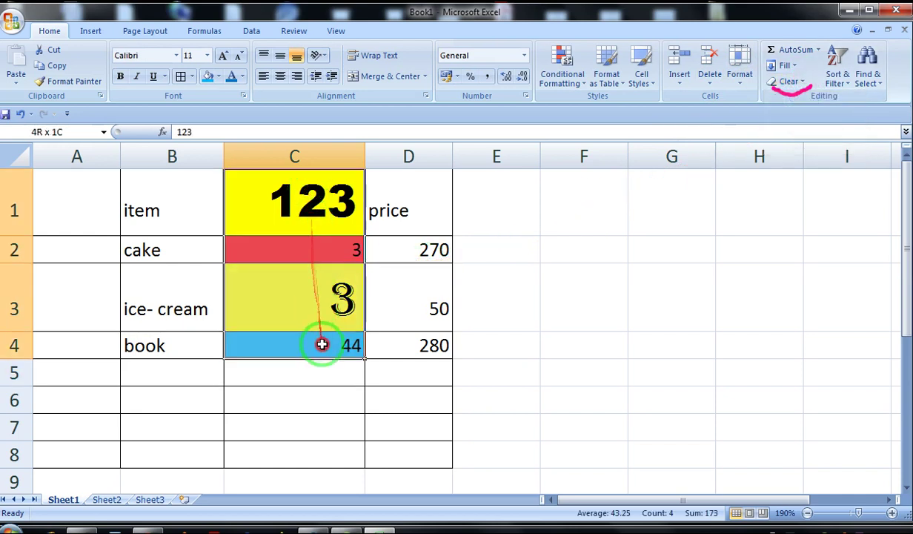
pyautogui.click(800, 82)
pyautogui.click(815, 115)
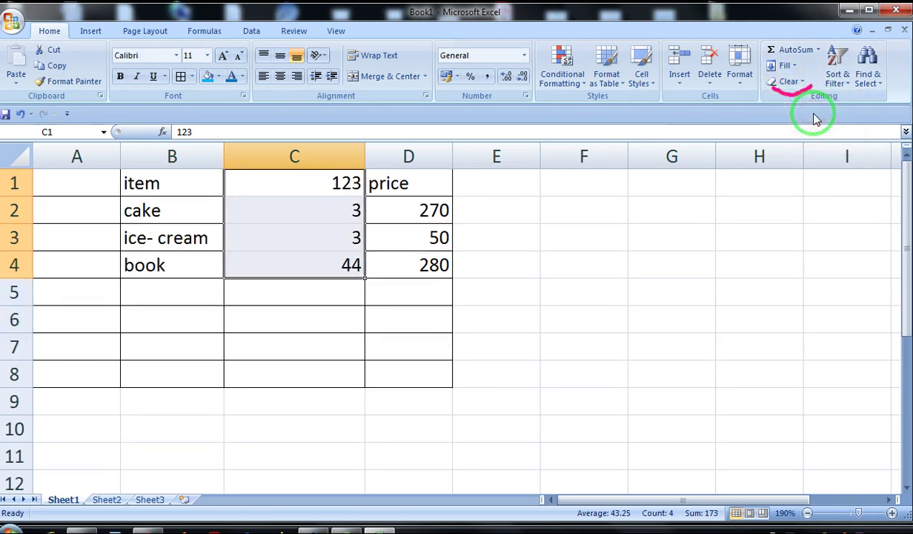
pyautogui.hotkey('ctrl', 'z')
# - Apply Clear Contents to cells C1 to C4, and undo it
pyautogui.click(804, 82)
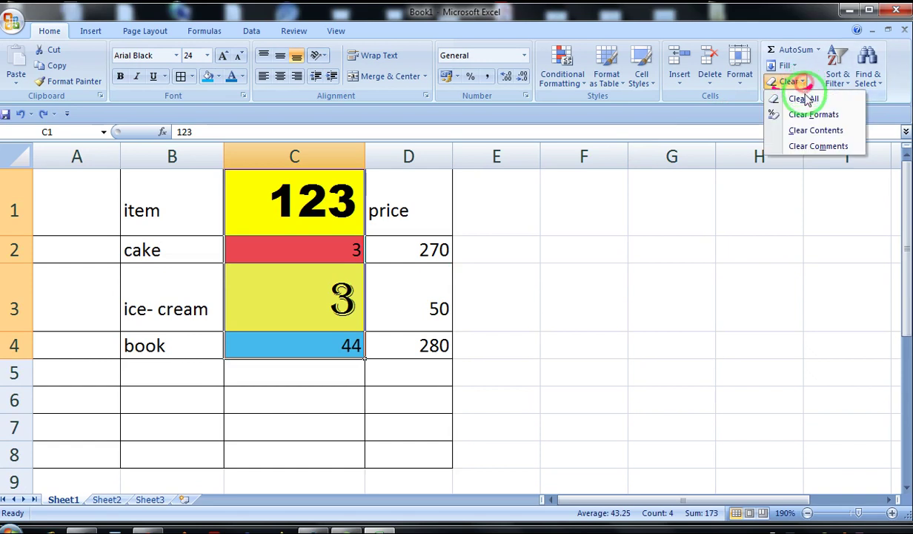
pyautogui.click(805, 132)
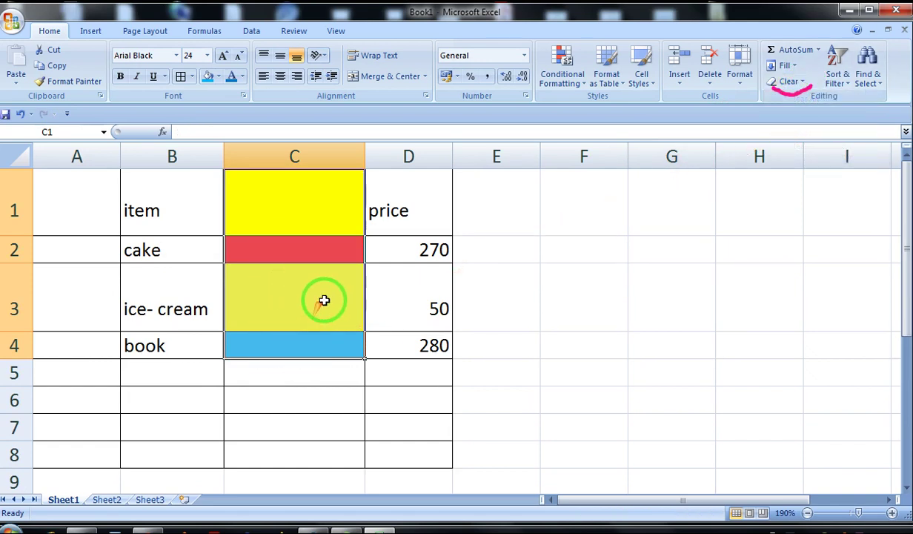
pyautogui.hotkey('ctrl', 'z')
# - Apply Clear All to the refilled cells C1 to C4, and undo it
pyautogui.click(794, 82)
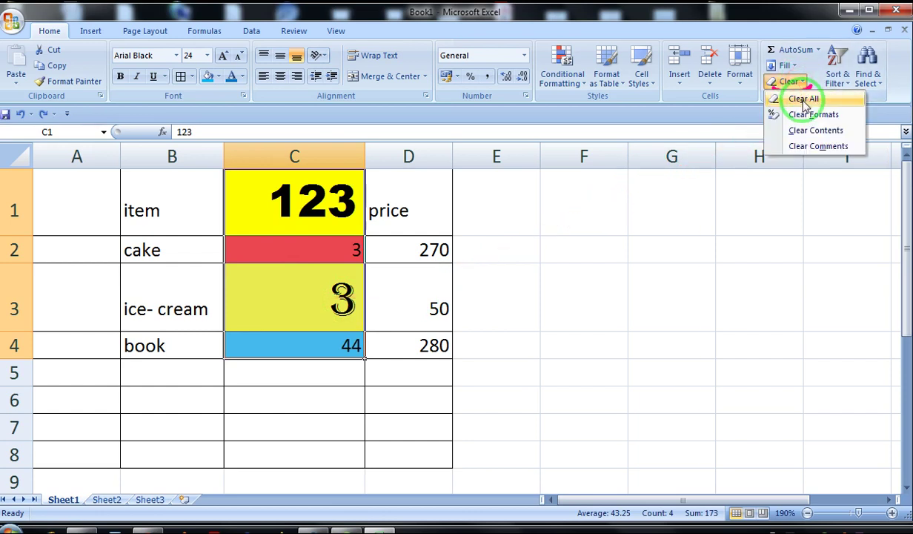
pyautogui.click(803, 99)
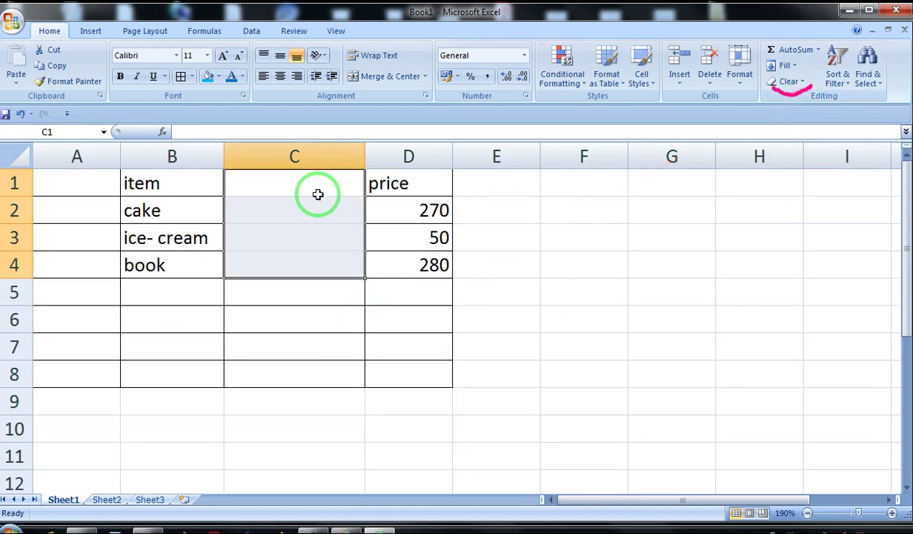
pyautogui.hotkey('ctrl', 'z')
# - Delete the whole of column C, and undo the deletion
pyautogui.rightClick(320, 152)
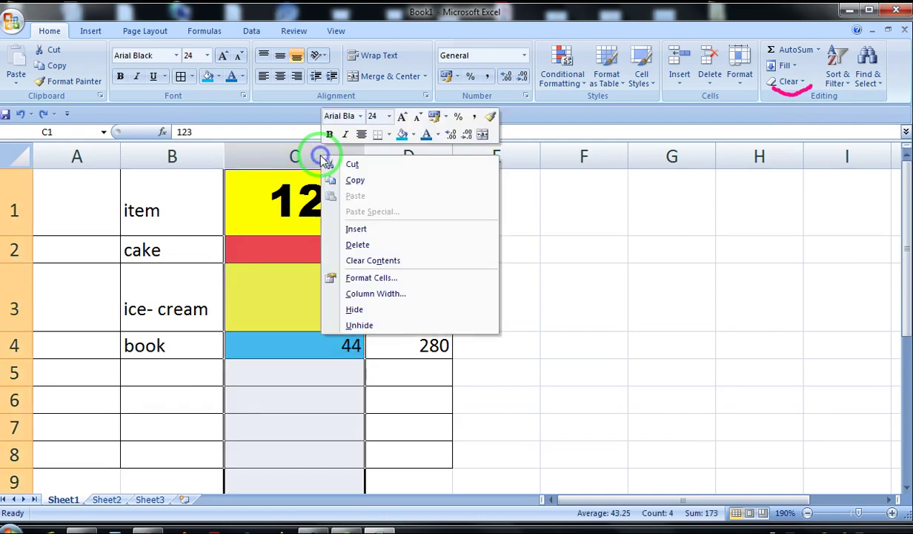
pyautogui.click(359, 245)
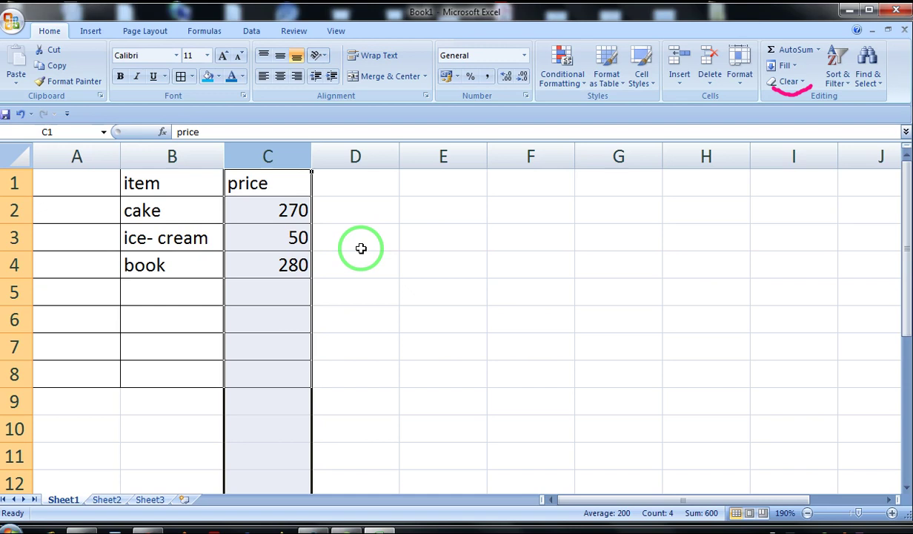
pyautogui.moveTo(241, 188)
pyautogui.mouseDown()
pyautogui.moveTo(332, 232)
pyautogui.moveTo(617, 217)
pyautogui.mouseUp()
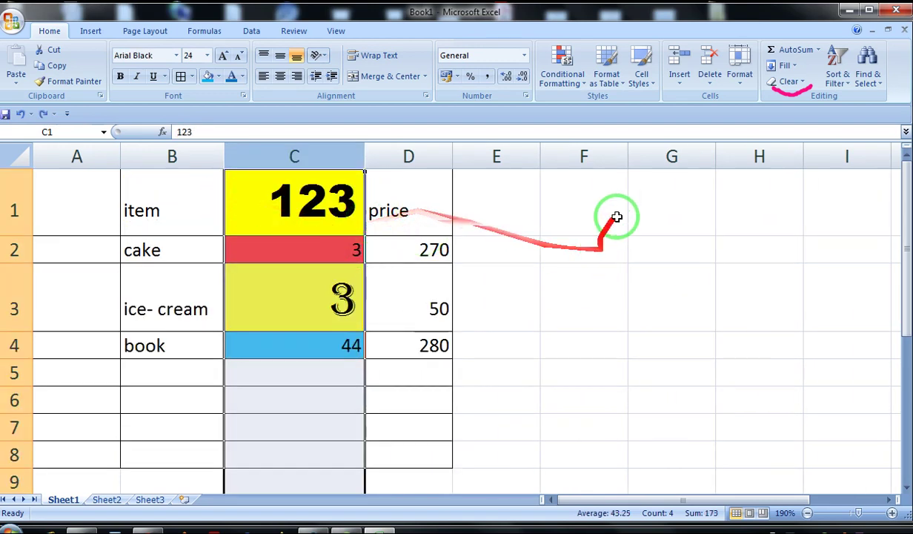
pyautogui.click(793, 82)
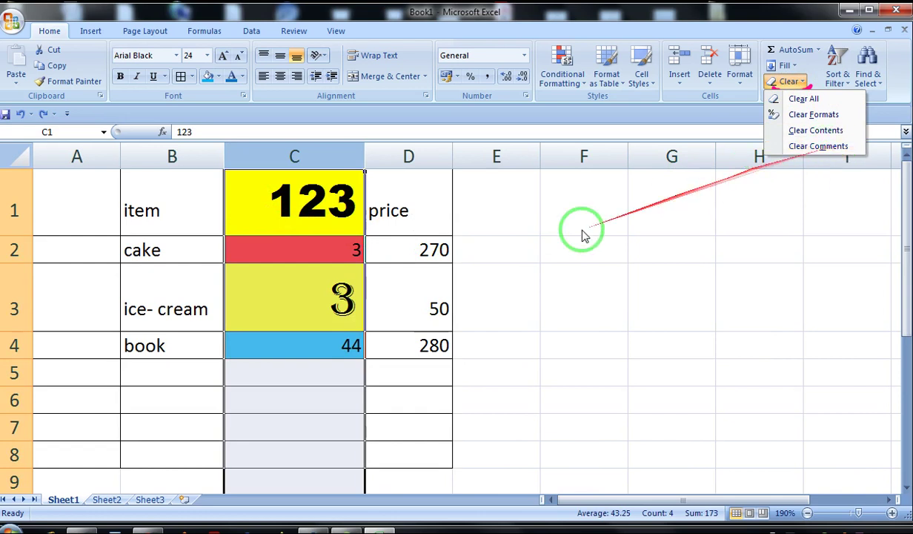
pyautogui.click(413, 243)
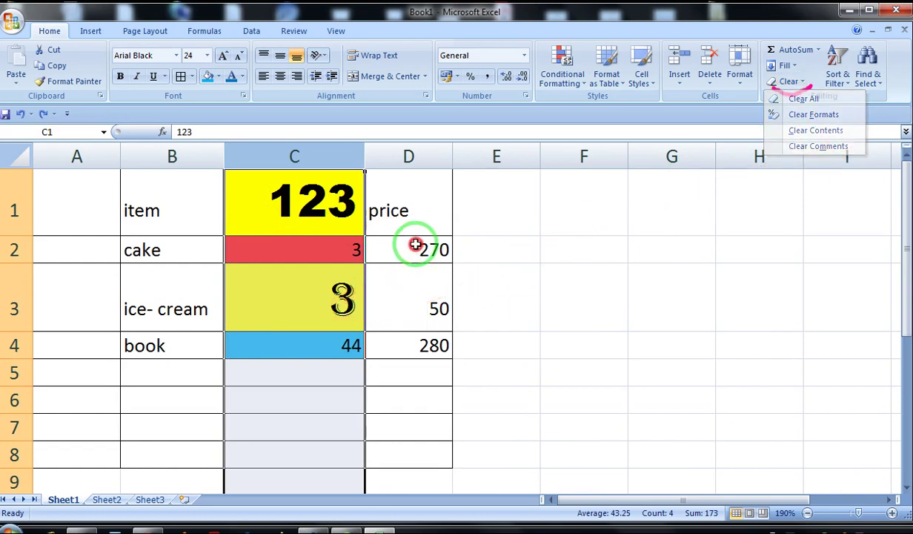
pyautogui.click(558, 309)
pyautogui.click(372, 249)
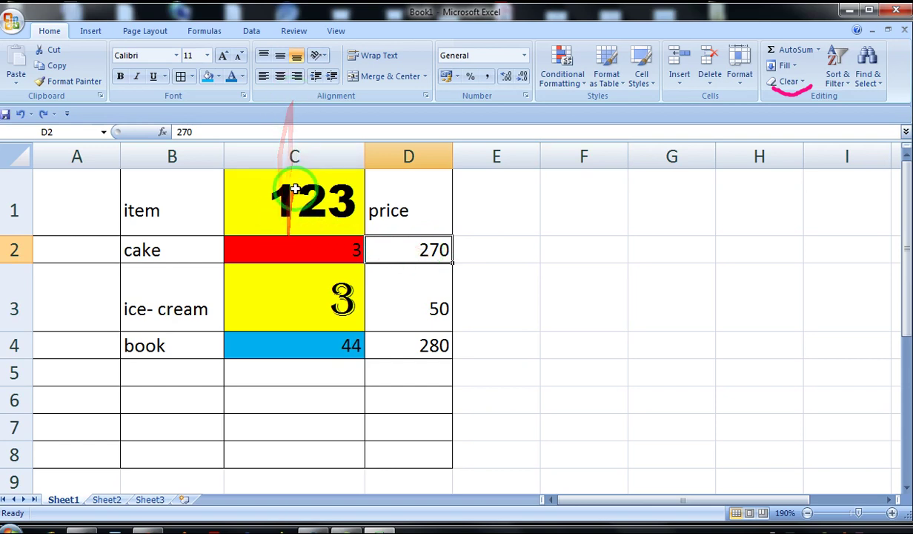
# - Apply Clear Formats to cells C1 to C4, and narrow column C
pyautogui.moveTo(290, 212); pyautogui.dragTo(309, 349)
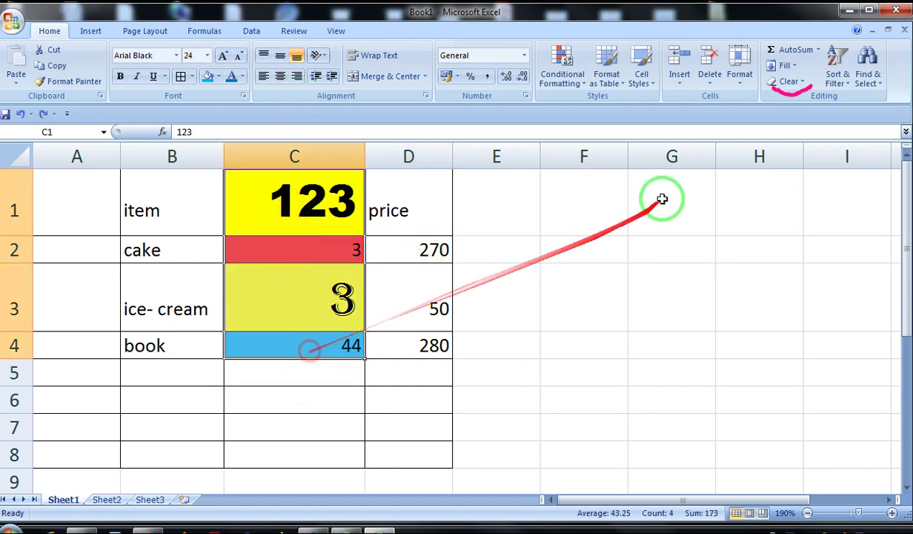
pyautogui.click(793, 81)
pyautogui.click(808, 117)
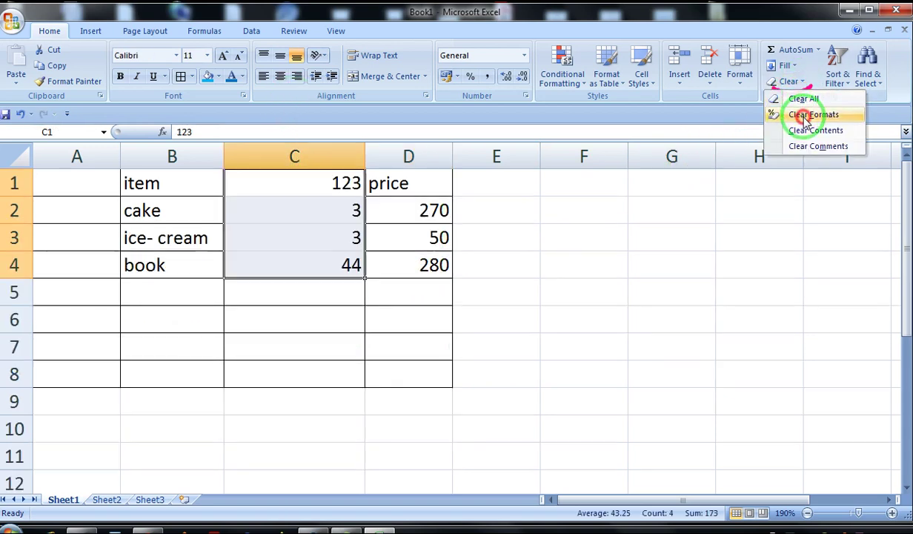
pyautogui.click(749, 157)
pyautogui.moveTo(312, 185); pyautogui.dragTo(319, 259)
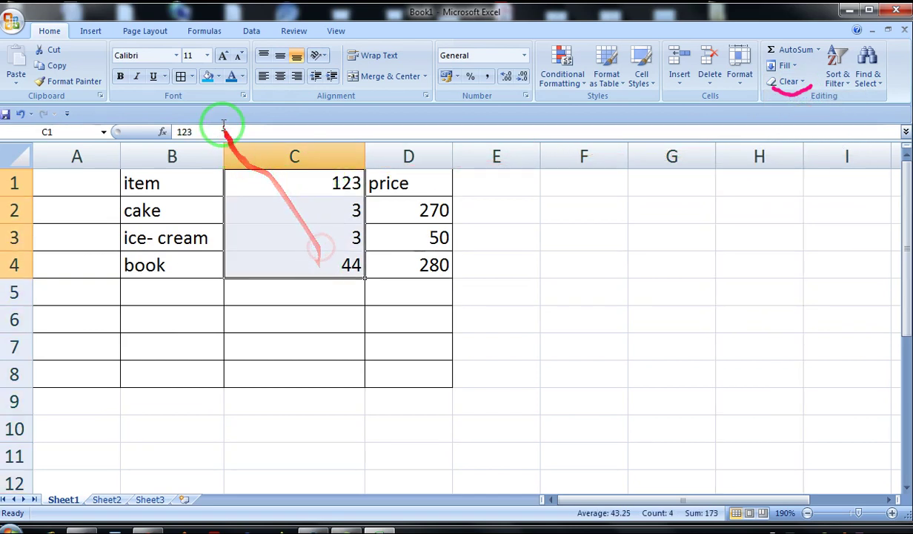
pyautogui.moveTo(364, 157); pyautogui.dragTo(336, 159)
# - Insert a comment reading "price per item" on the cake price in cell D2
pyautogui.click(401, 207)
pyautogui.rightClick(406, 213)
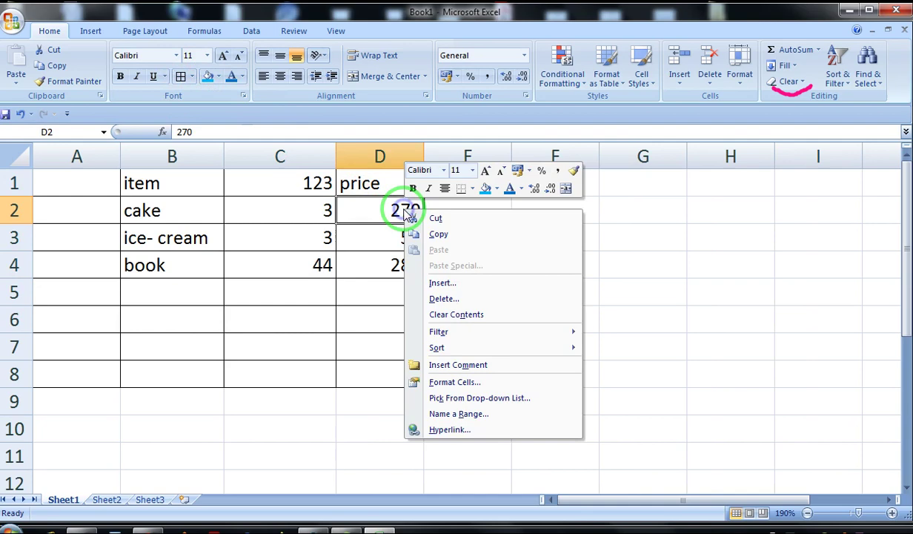
pyautogui.click(468, 371)
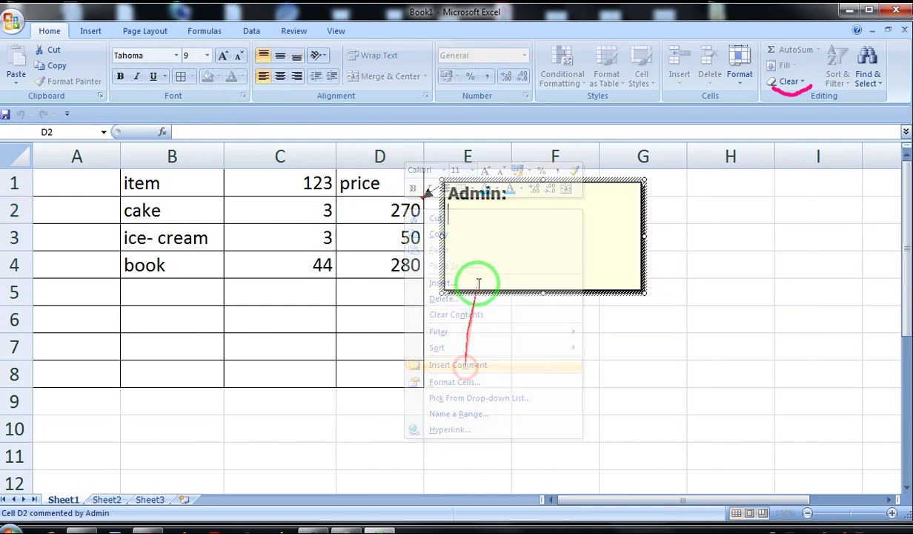
pyautogui.write('price per item')
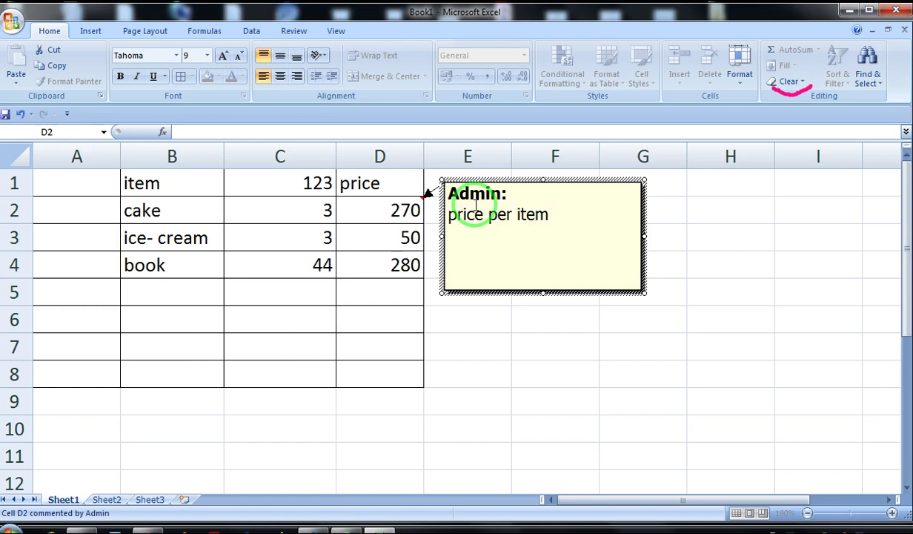
pyautogui.click(490, 316)
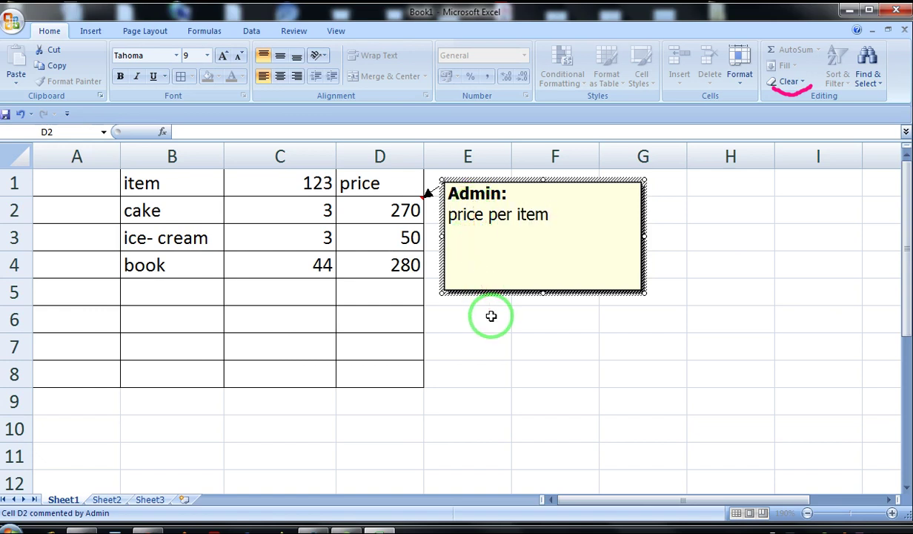
# - Insert a comment reading "language of book is French" on the book price in cell D4
pyautogui.click(420, 270)
pyautogui.rightClick(419, 270)
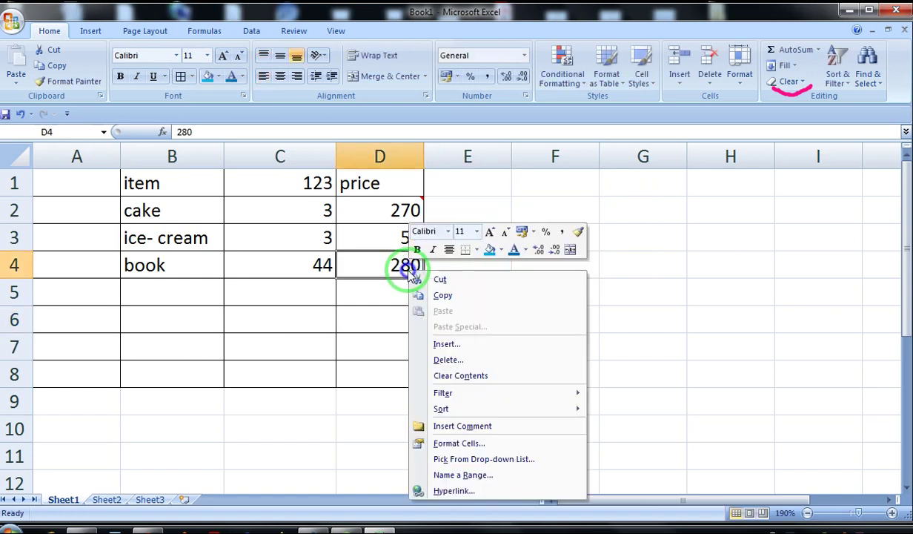
pyautogui.click(479, 428)
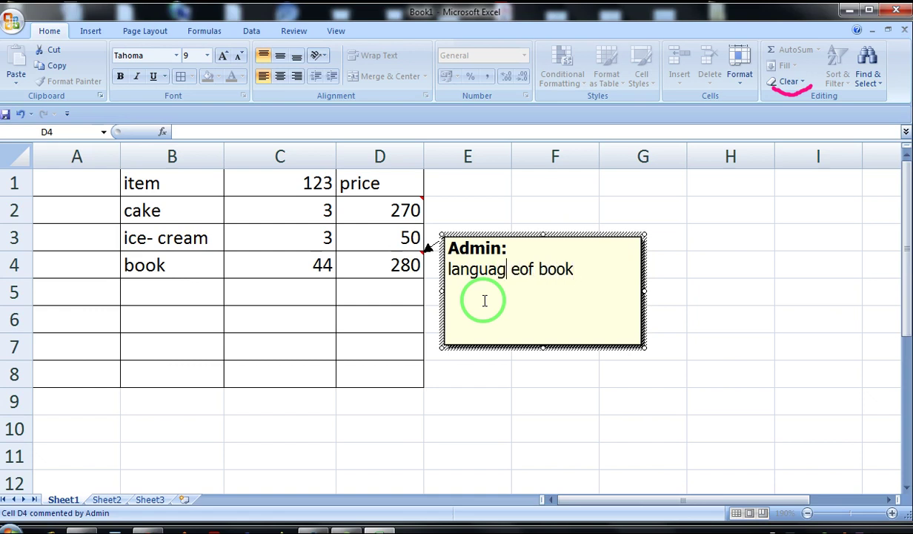
pyautogui.press('BackSpace')
pyautogui.press('Right')
pyautogui.click(485, 371)
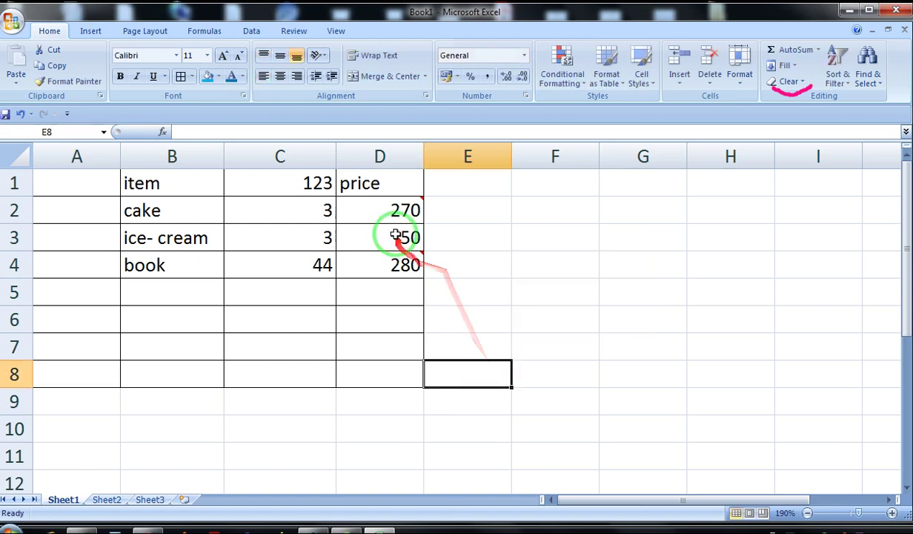
# - Examine the comments and their red corner markers on price cells D2 and D4, comparing them with the uncommented cells
pyautogui.click(284, 210)
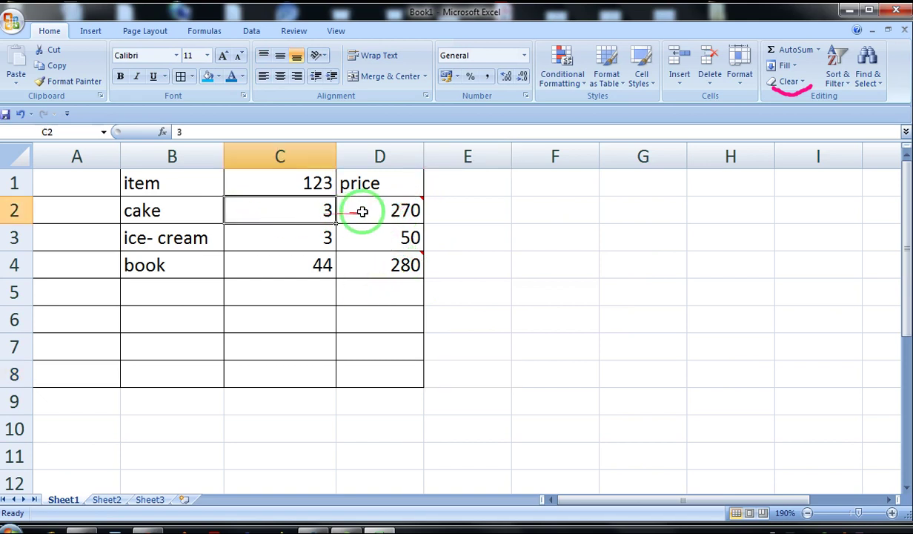
pyautogui.moveTo(405, 210)
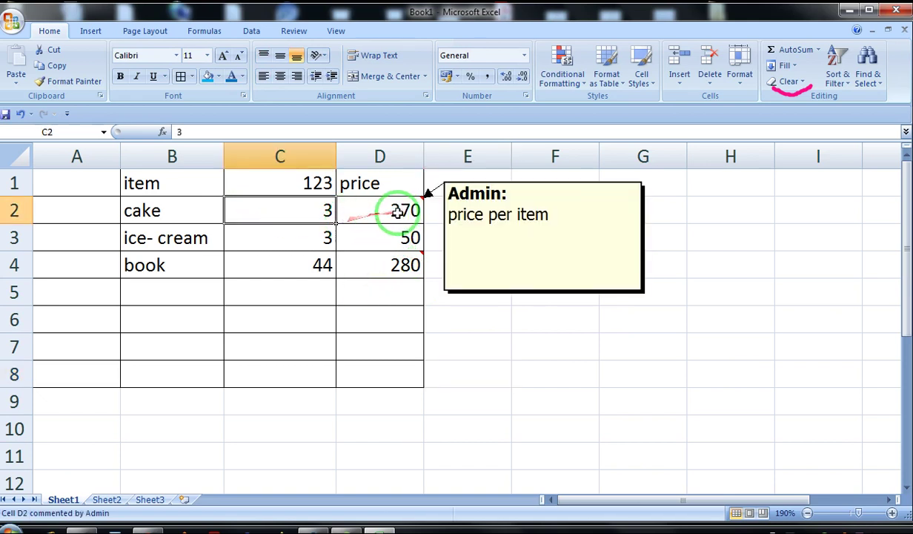
pyautogui.click(375, 261)
pyautogui.click(377, 210)
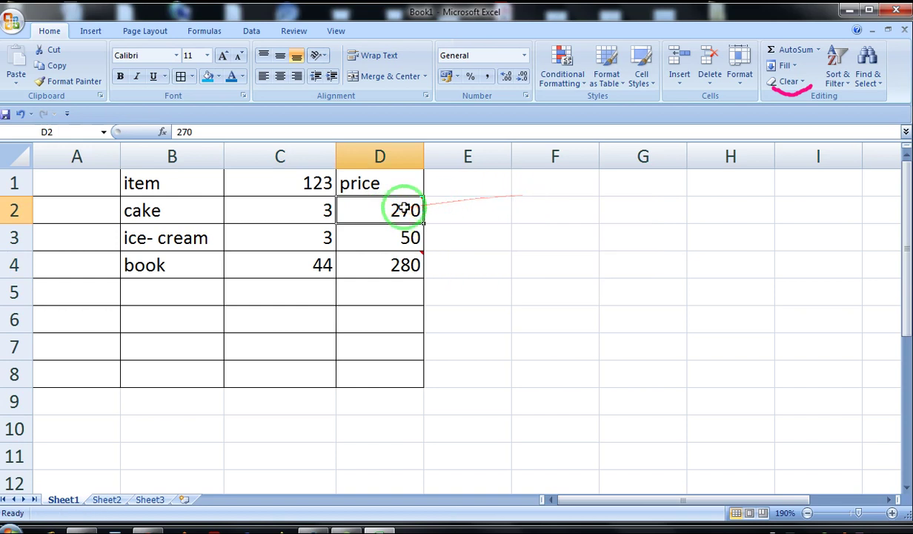
pyautogui.moveTo(397, 261)
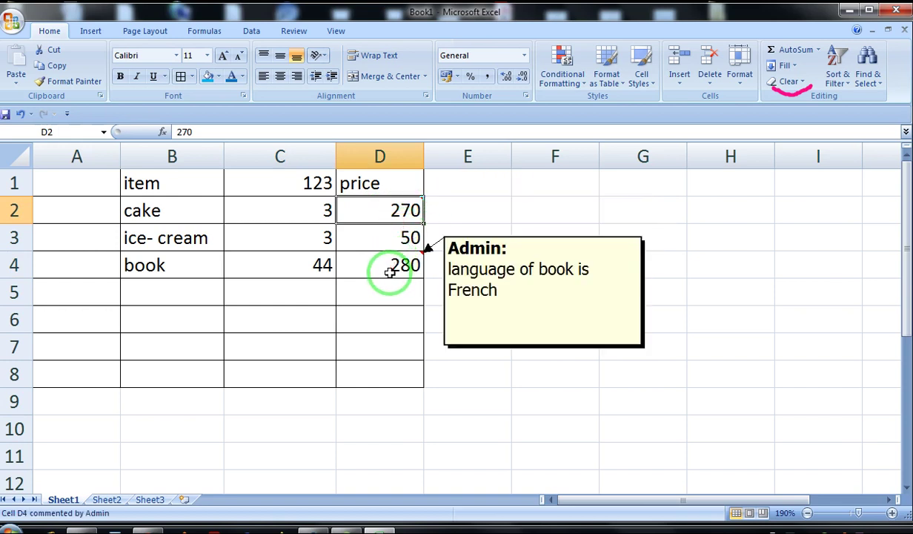
pyautogui.click(398, 235)
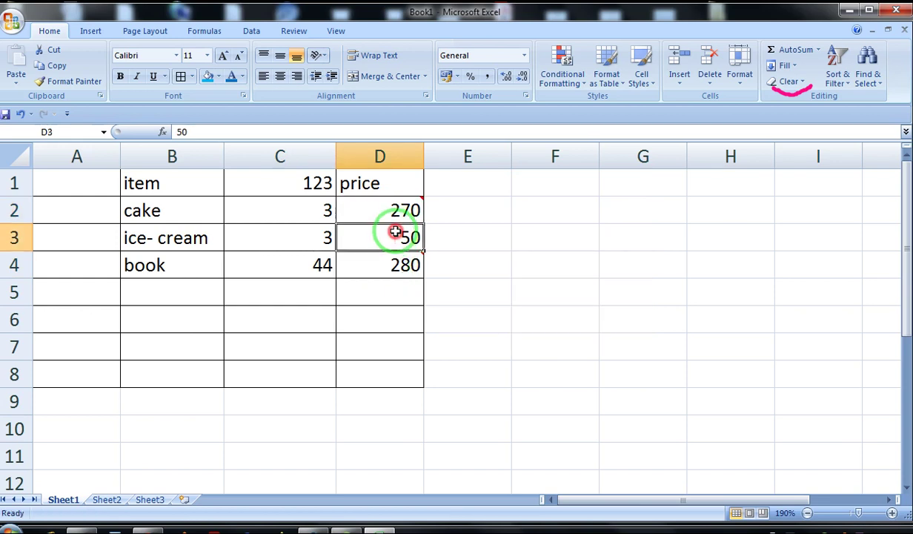
pyautogui.click(239, 225)
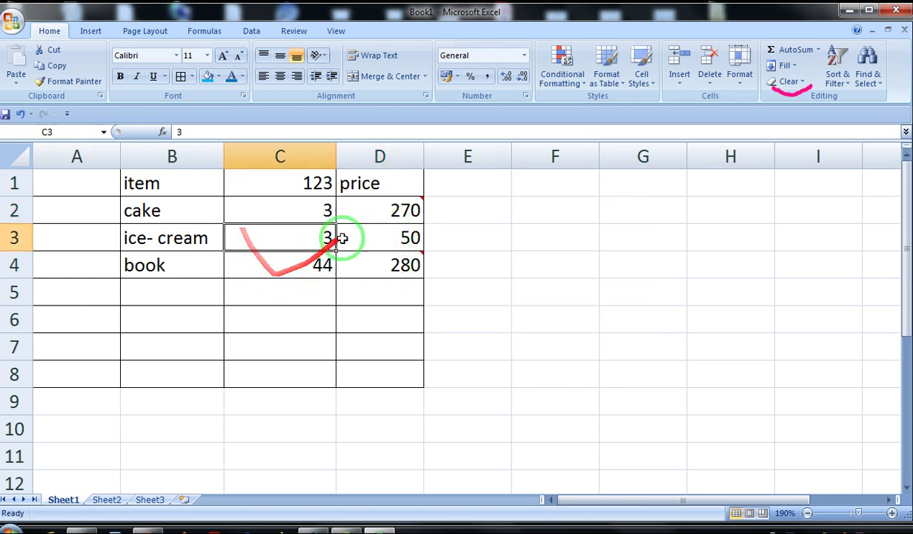
pyautogui.moveTo(378, 212)
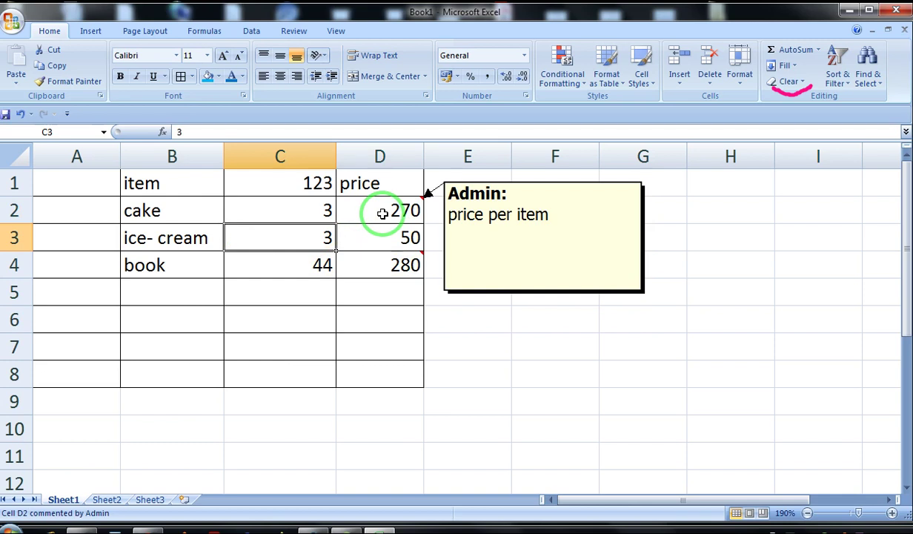
pyautogui.click(382, 212)
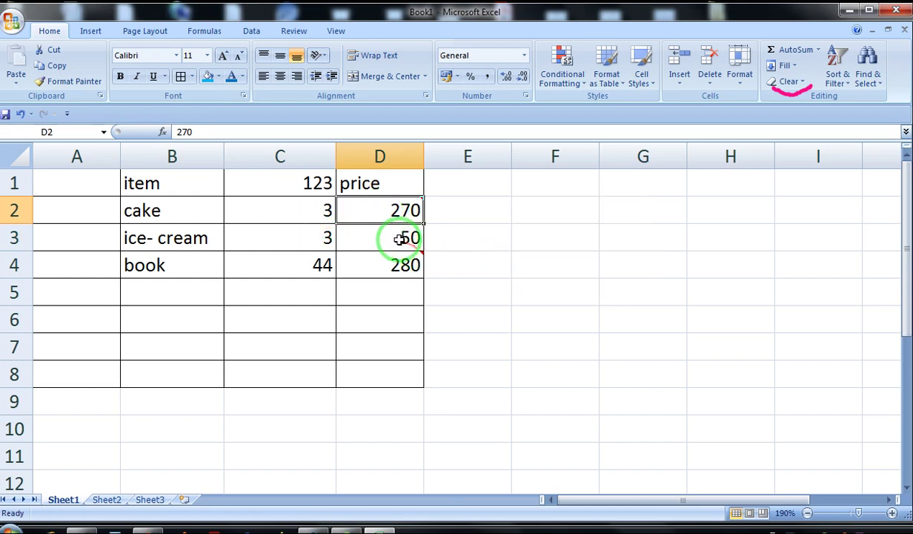
pyautogui.moveTo(372, 211)
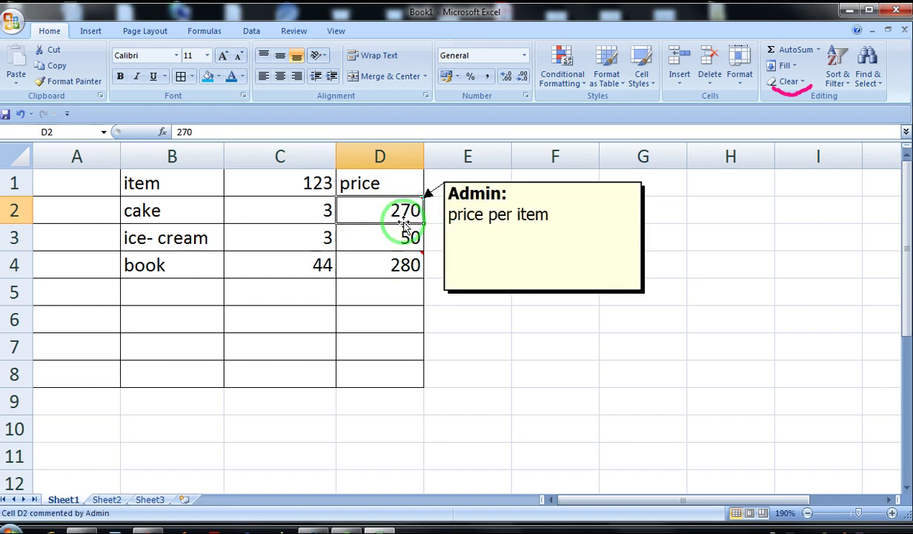
pyautogui.click(284, 238)
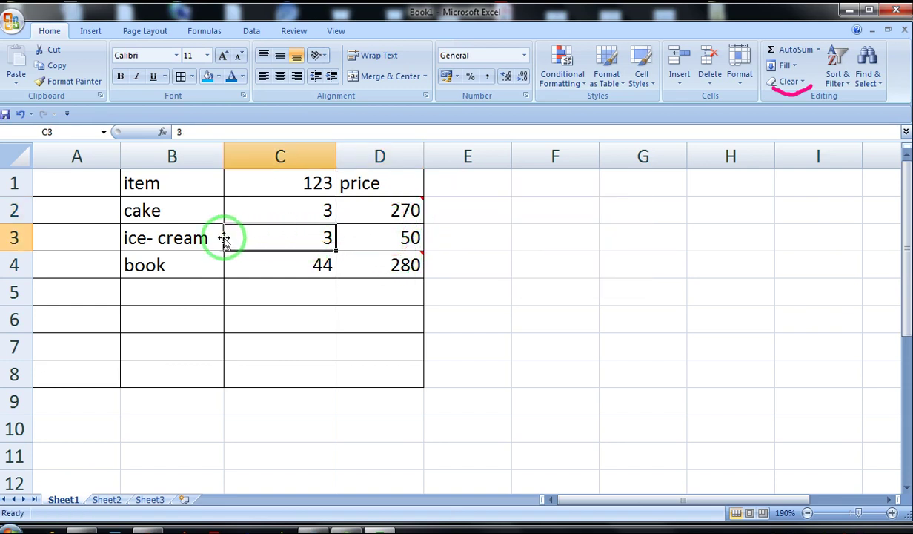
pyautogui.click(179, 237)
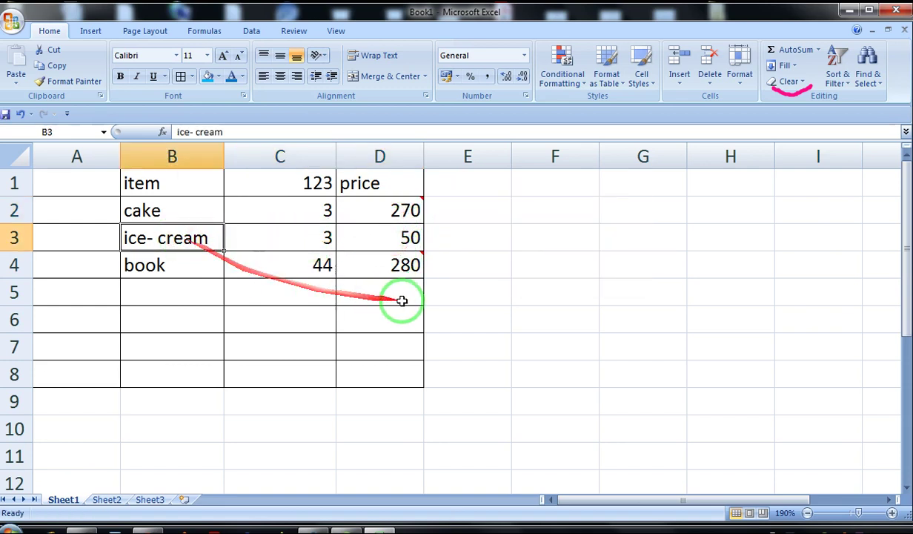
pyautogui.moveTo(397, 226)
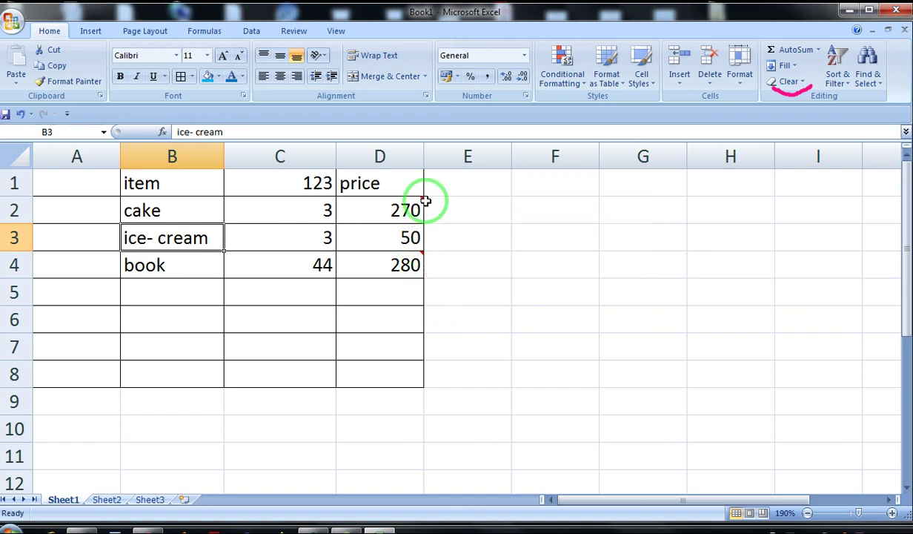
pyautogui.moveTo(423, 199); pyautogui.dragTo(454, 309)
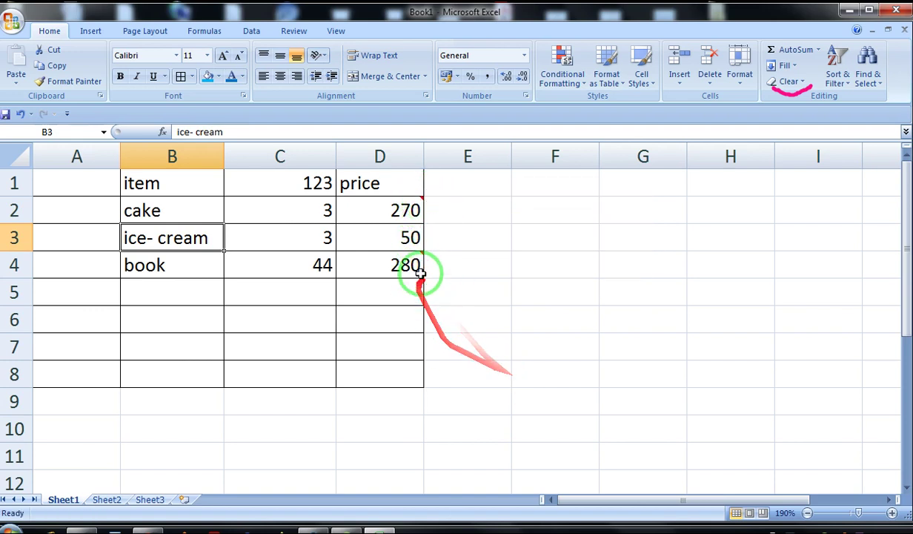
pyautogui.moveTo(411, 267)
# - Apply Clear Comments to cell D2, and check the comments on the price cells
pyautogui.click(387, 207)
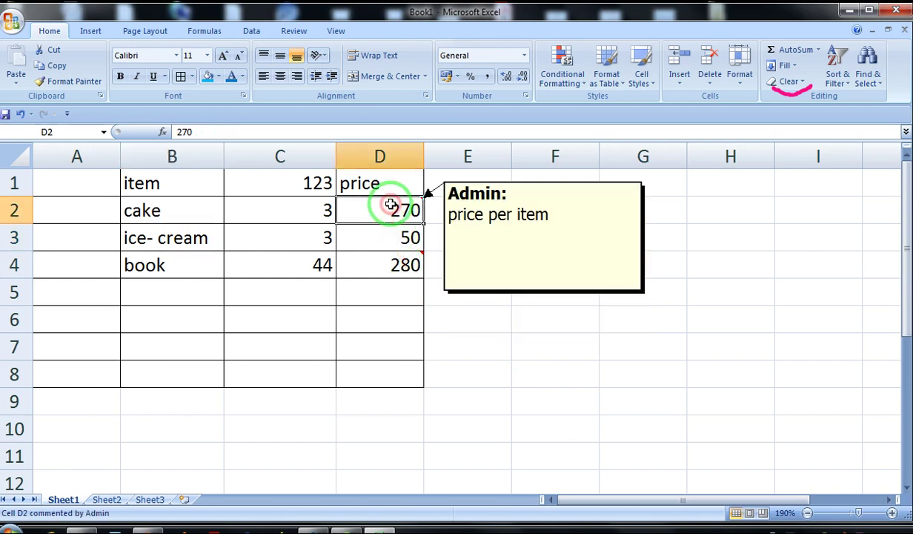
pyautogui.moveTo(445, 204)
pyautogui.mouseDown()
pyautogui.moveTo(774, 139)
pyautogui.moveTo(728, 258)
pyautogui.moveTo(802, 137)
pyautogui.mouseUp()
pyautogui.click(802, 81)
pyautogui.moveTo(772, 86); pyautogui.dragTo(813, 89)
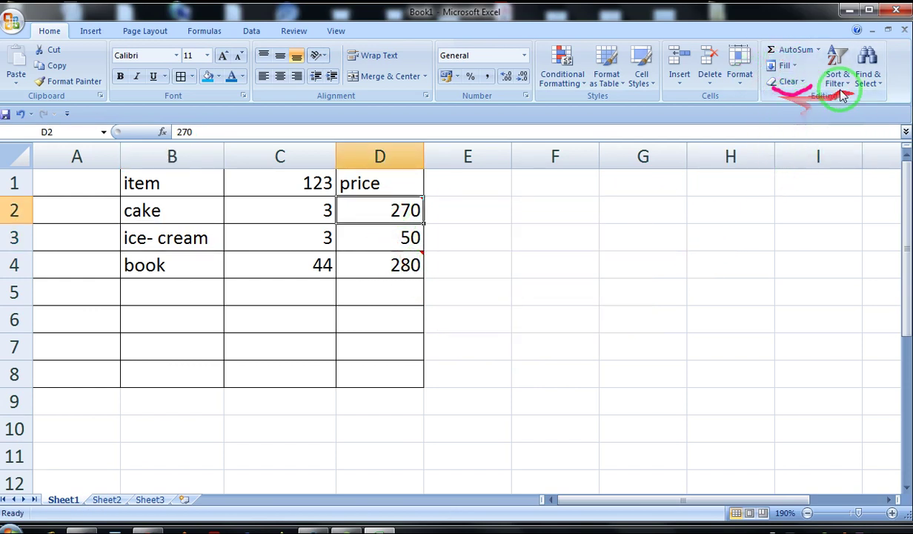
pyautogui.moveTo(14, 15)
pyautogui.mouseDown()
pyautogui.moveTo(541, 77)
pyautogui.moveTo(836, 91)
pyautogui.mouseUp()
pyautogui.click(806, 84)
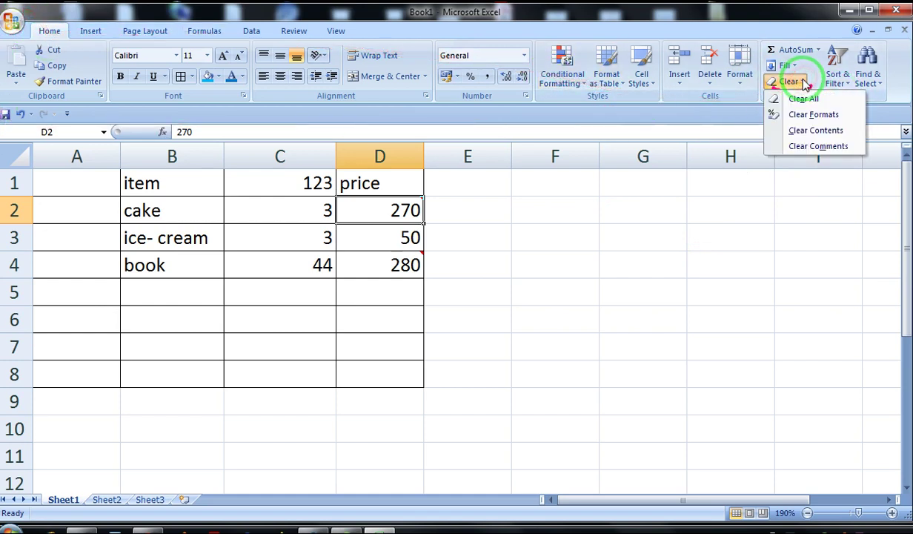
pyautogui.click(813, 149)
pyautogui.click(437, 310)
pyautogui.click(399, 222)
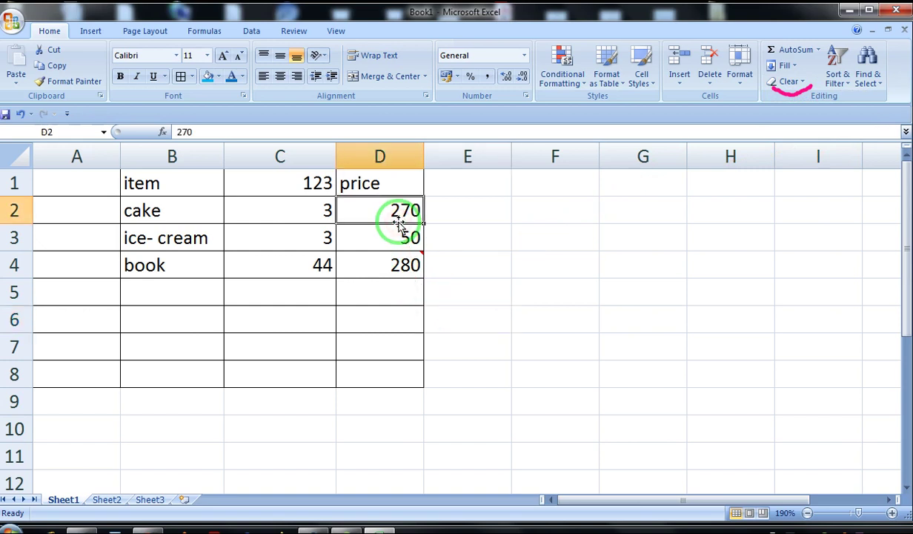
pyautogui.moveTo(399, 260)
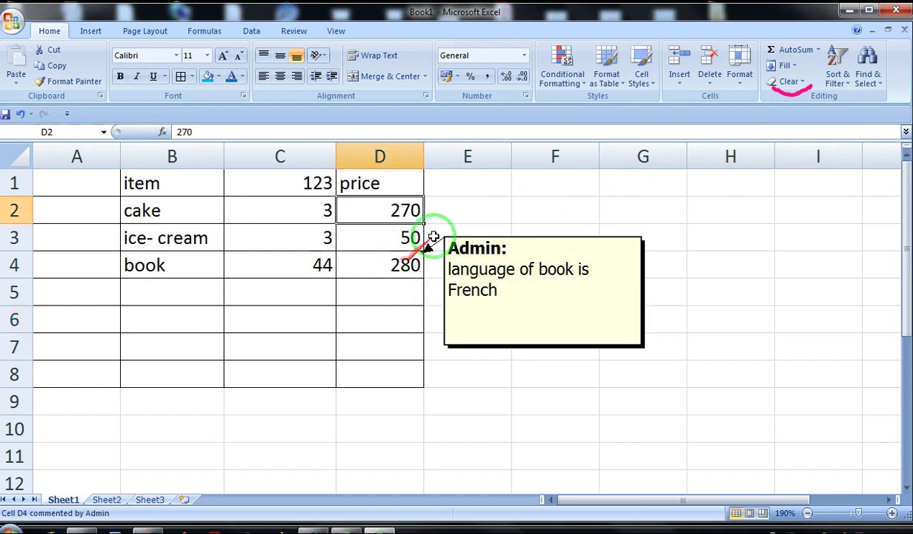
# - Apply Clear All to cell D2, and undo it
pyautogui.click(791, 81)
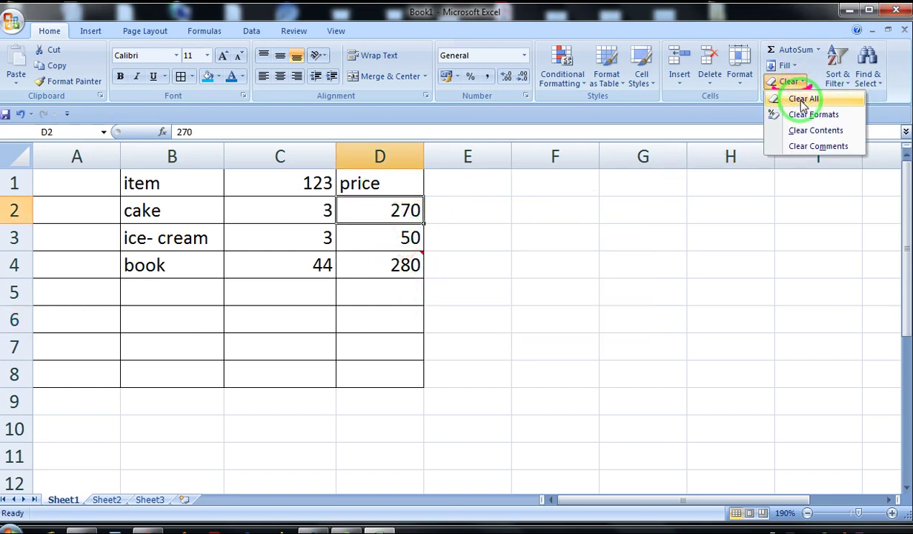
pyautogui.click(800, 101)
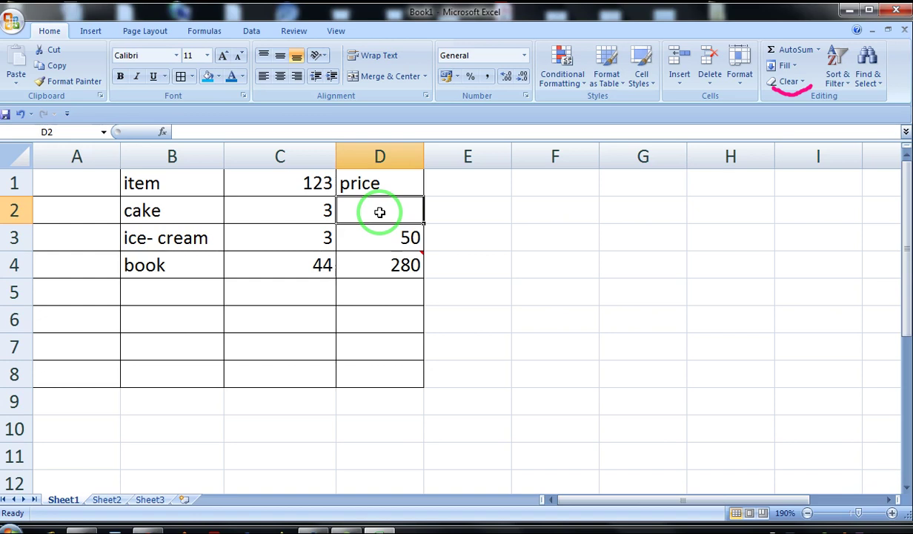
pyautogui.hotkey('ctrl', 'z')
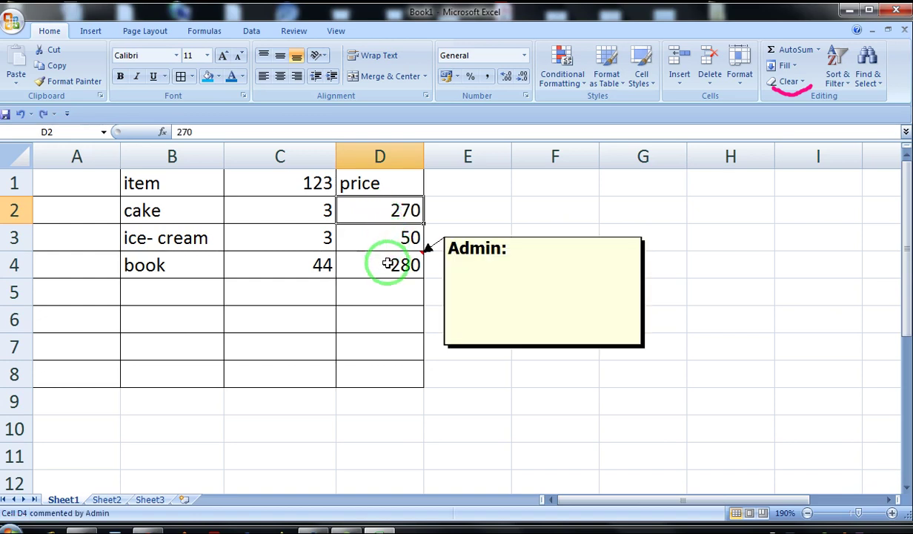
# - Remove the comment from the book price in cell D4 with Clear Comments
pyautogui.click(386, 261)
pyautogui.click(799, 81)
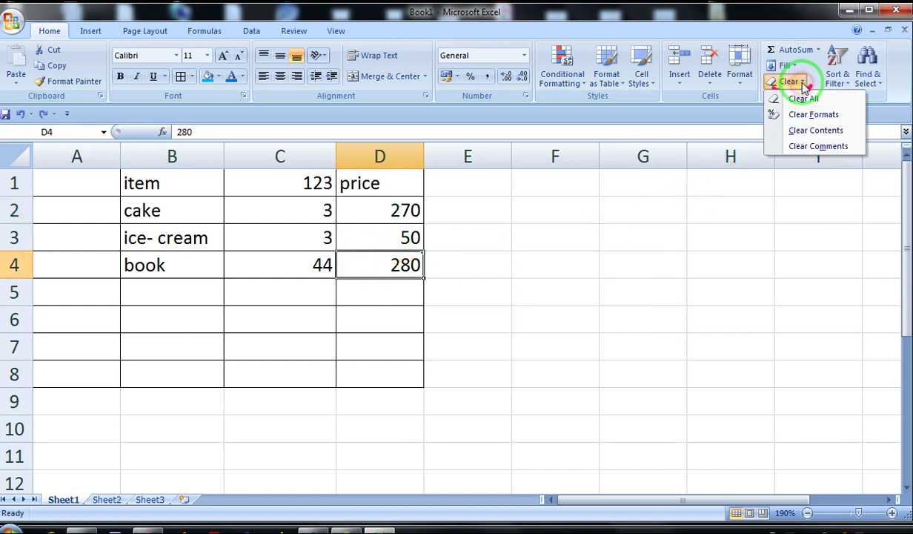
pyautogui.click(813, 147)
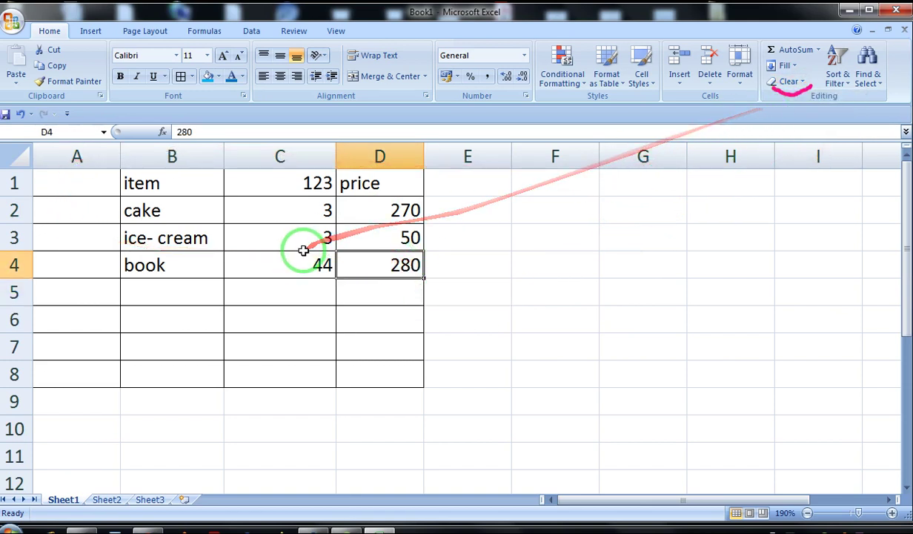
# - Review the heading about deleting and clearing a cell on Sheet3, and return to the item table on Sheet1
pyautogui.click(151, 498)
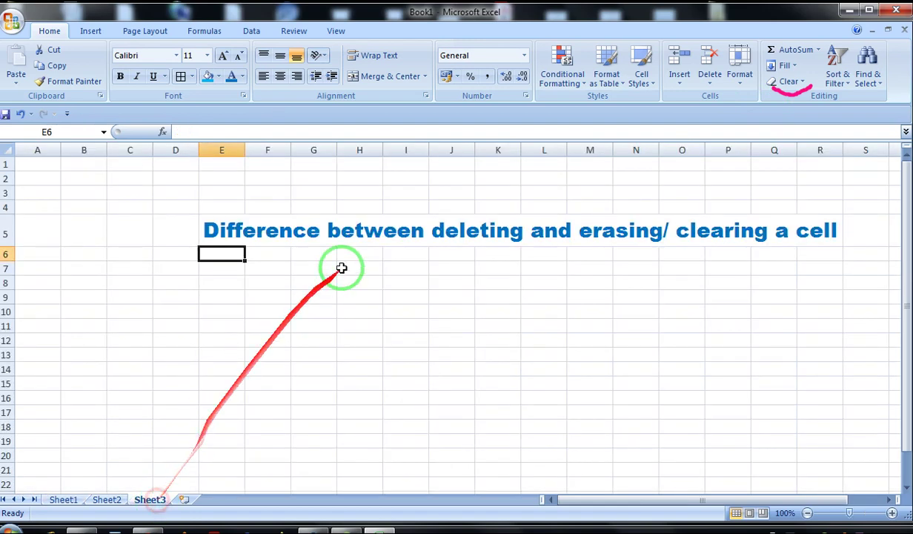
pyautogui.click(498, 232)
pyautogui.click(590, 233)
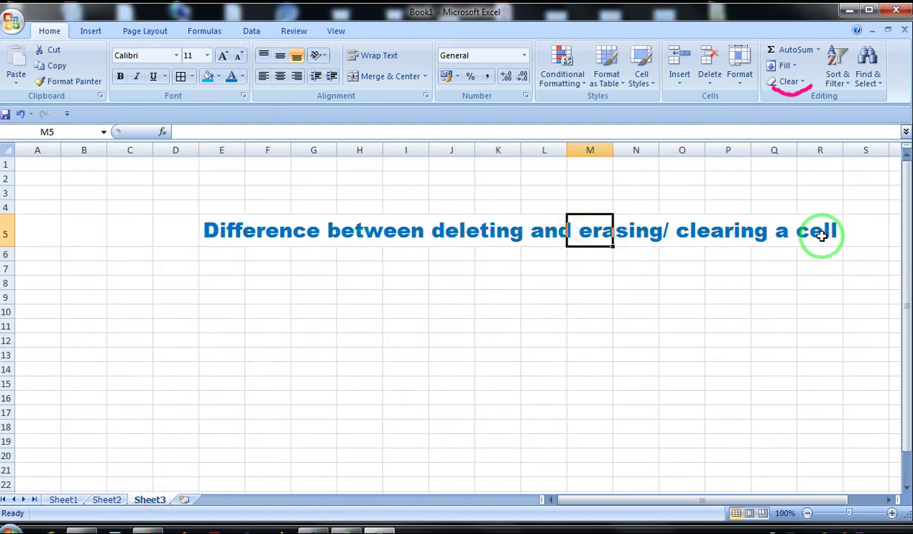
pyautogui.click(65, 498)
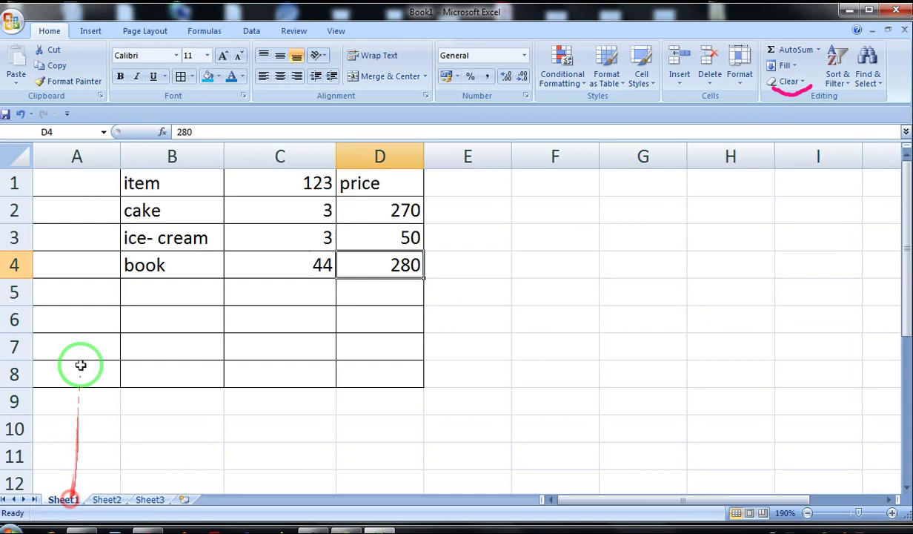
pyautogui.click(88, 157)
pyautogui.rightClick(88, 158)
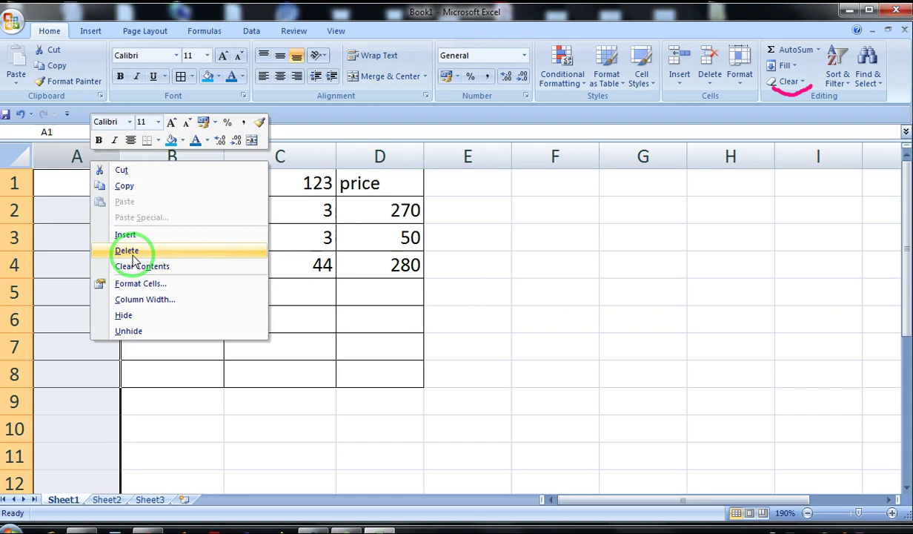
pyautogui.click(118, 306)
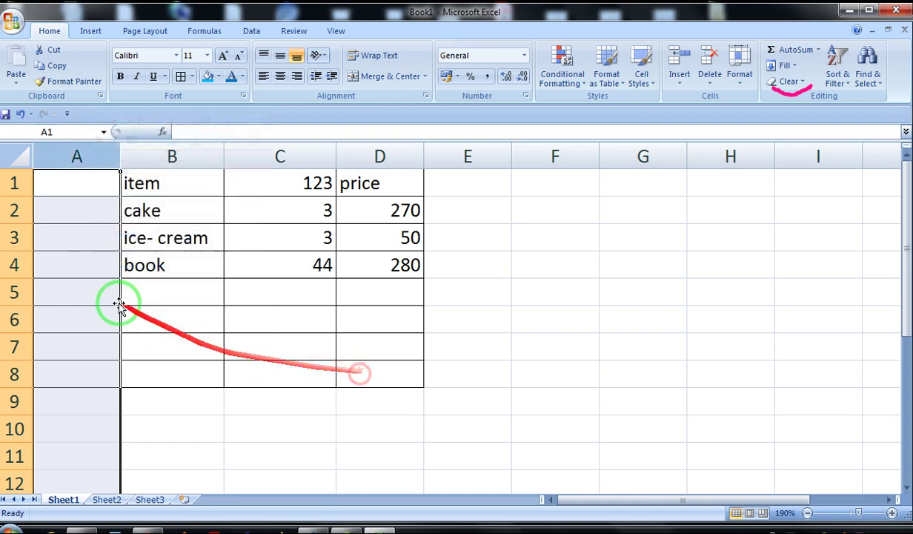
pyautogui.click(90, 210)
# - Delete the empty column A before the item column
pyautogui.click(80, 158)
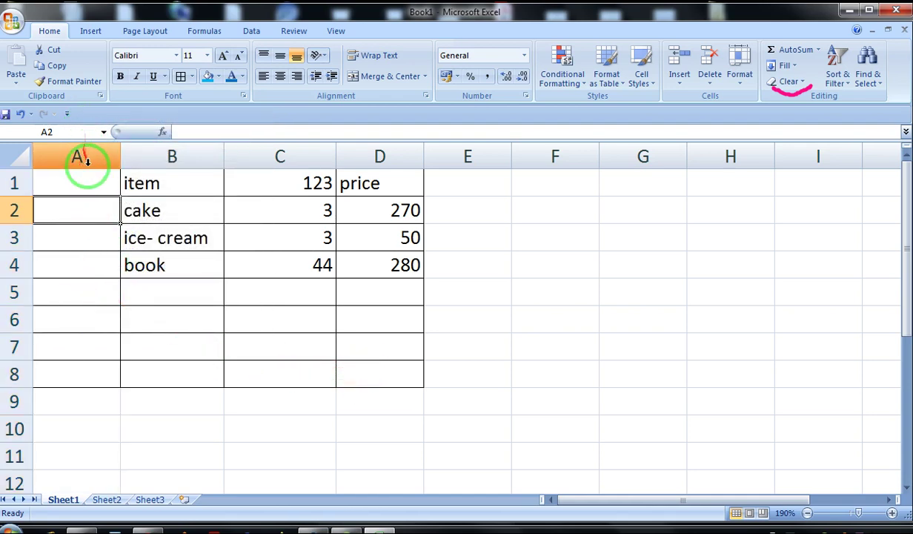
pyautogui.rightClick(87, 159)
pyautogui.click(131, 256)
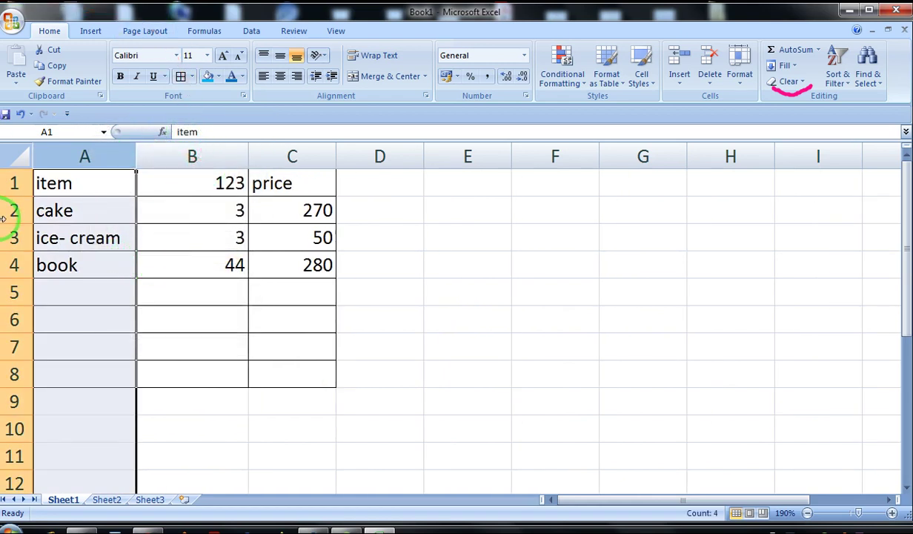
# - Apply Clear All to the item names and numbers in cells A1:B4, and undo it
pyautogui.moveTo(85, 183); pyautogui.dragTo(218, 268)
pyautogui.click(147, 218)
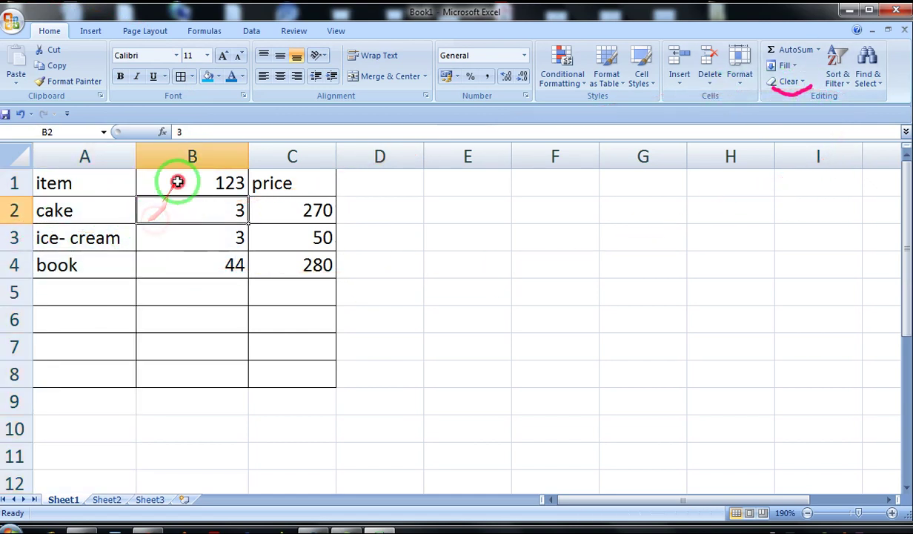
pyautogui.moveTo(177, 183); pyautogui.dragTo(202, 264)
pyautogui.moveTo(96, 184); pyautogui.dragTo(213, 261)
pyautogui.click(808, 79)
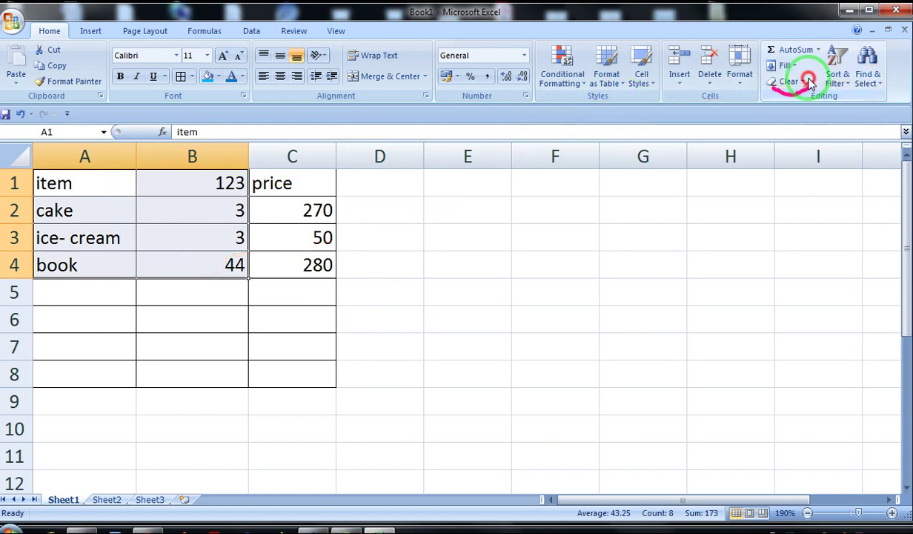
pyautogui.click(795, 98)
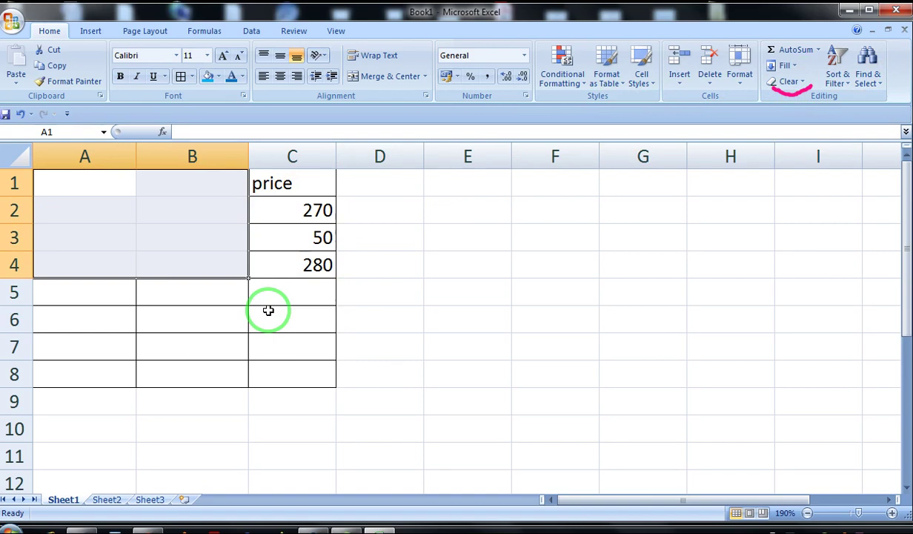
pyautogui.hotkey('ctrl', 'z')
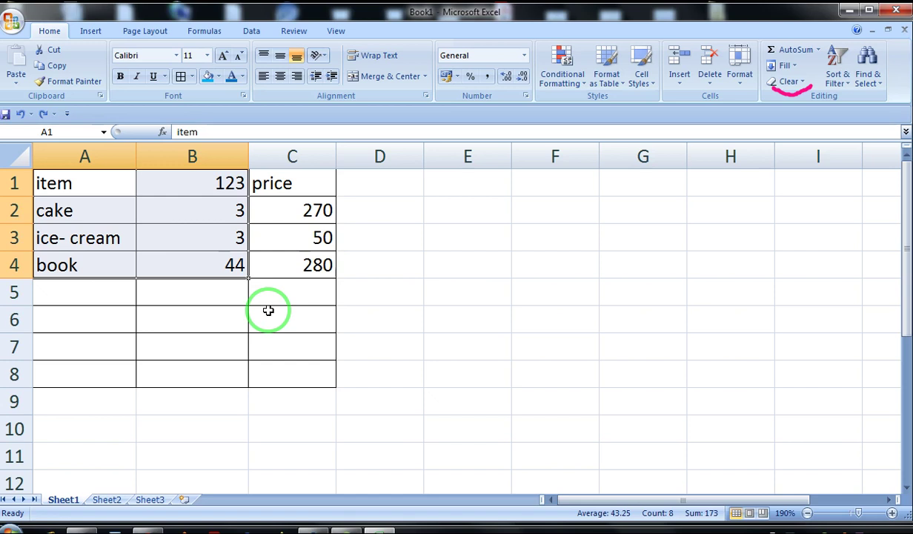
# - Go back to the topic heading on Sheet3
pyautogui.click(150, 499)
pyautogui.click(339, 393)
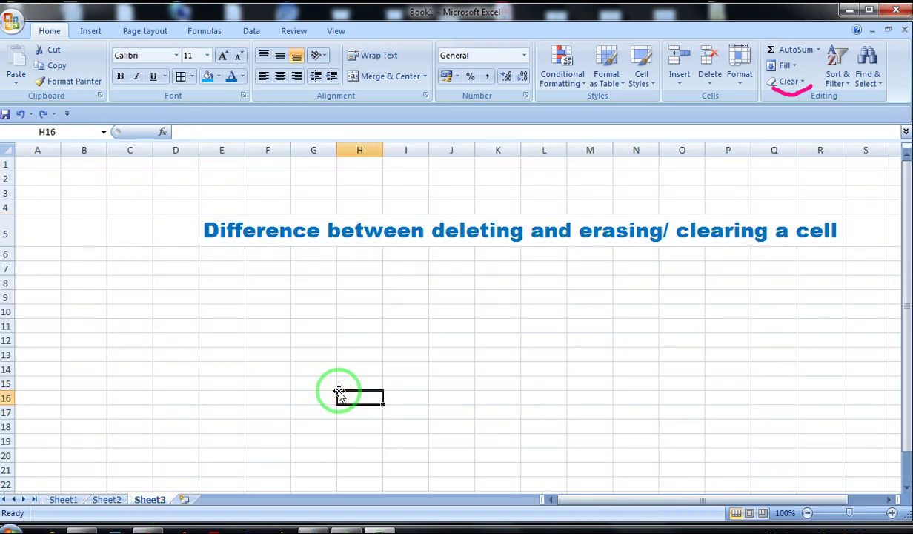